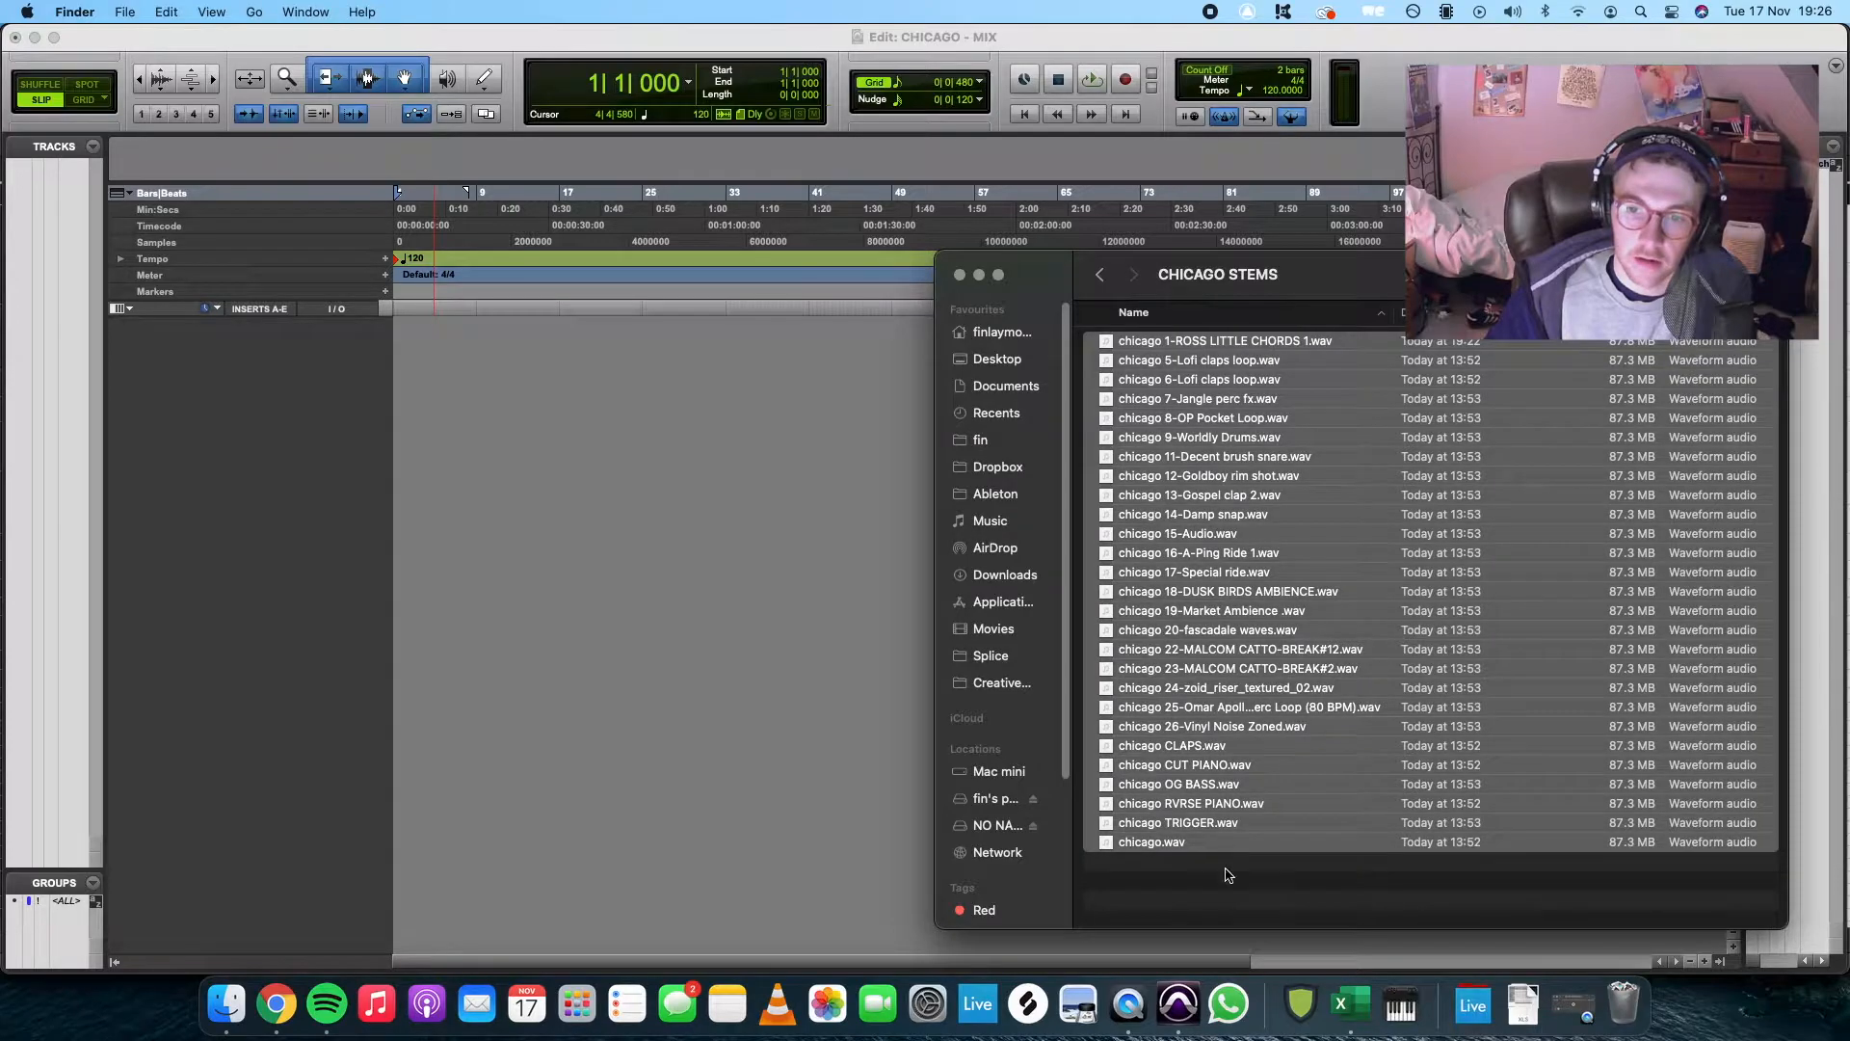
Import the CHICAGO STEMS files from chicago 1-ROSS LITTLE CHORDS 1.wav through chicago TRIGGER.wav into the session as audio tracks
left_click(1225, 824)
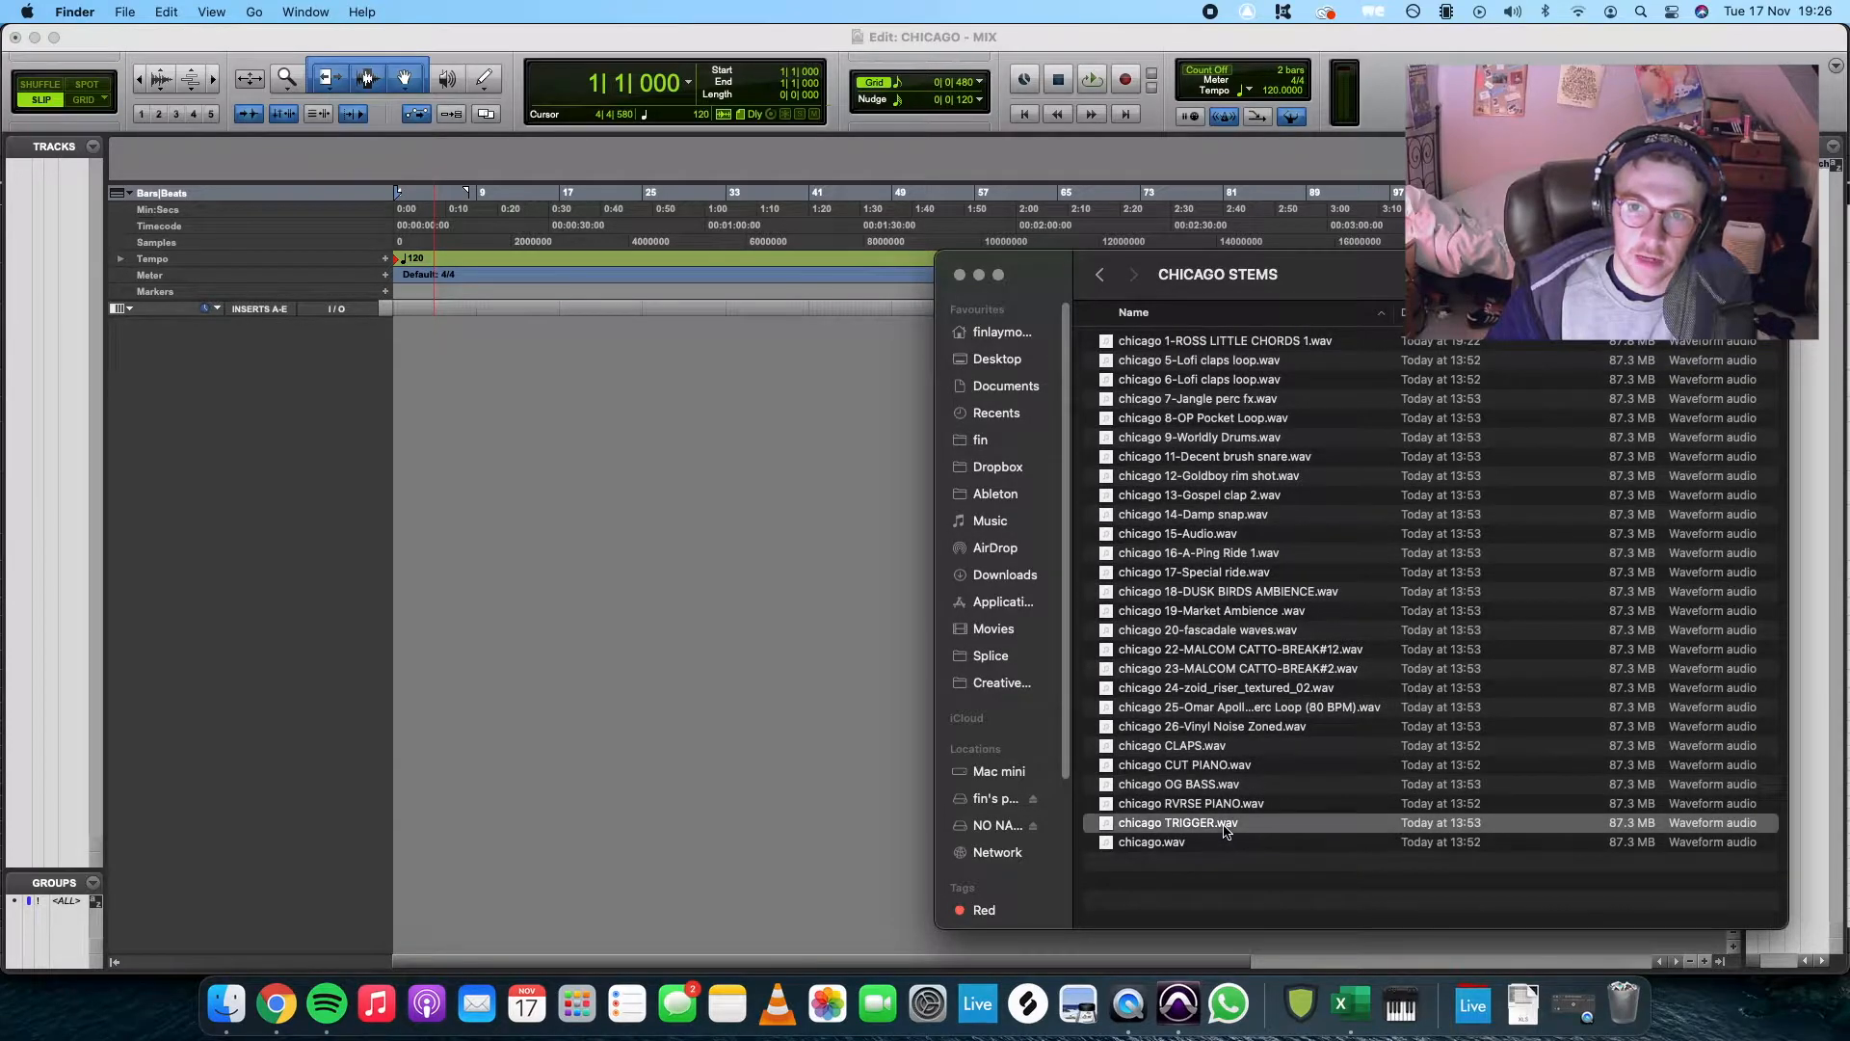
left_click(1212, 341, "shift")
left_click_drag(1374, 545, 393, 453)
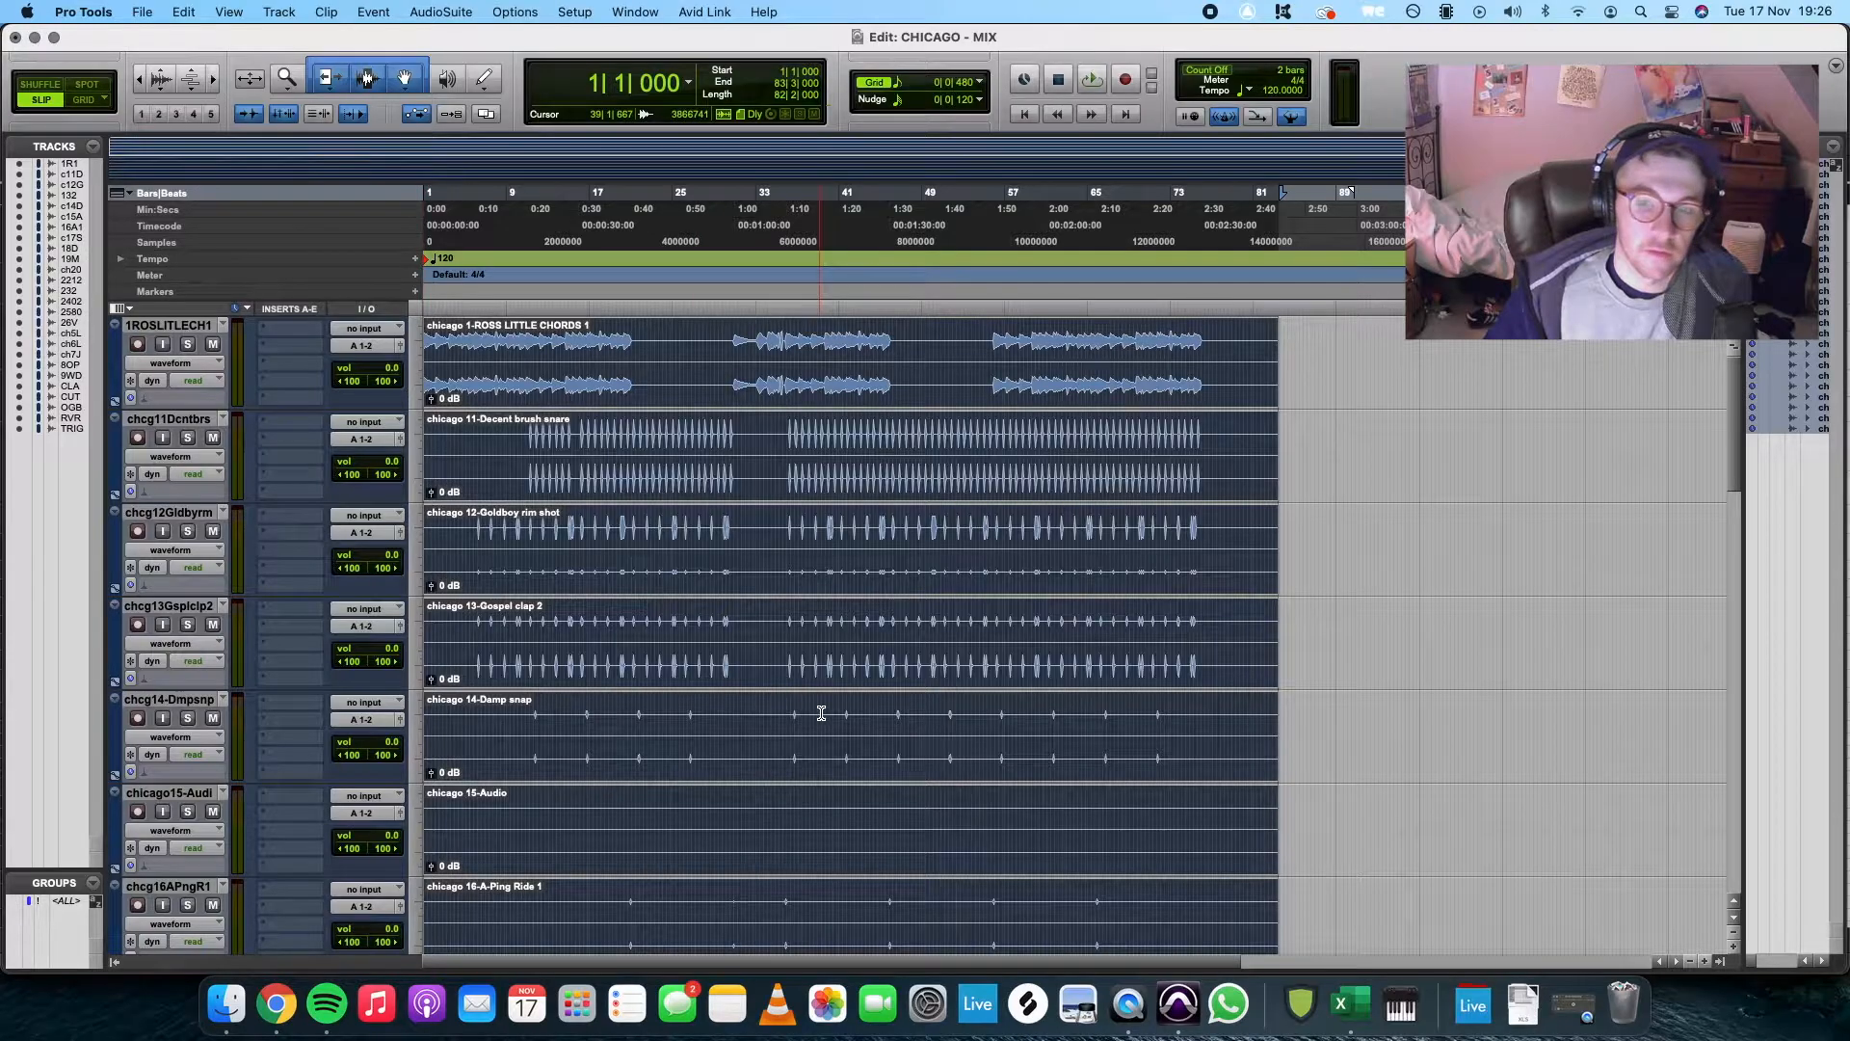
left_click(1327, 425)
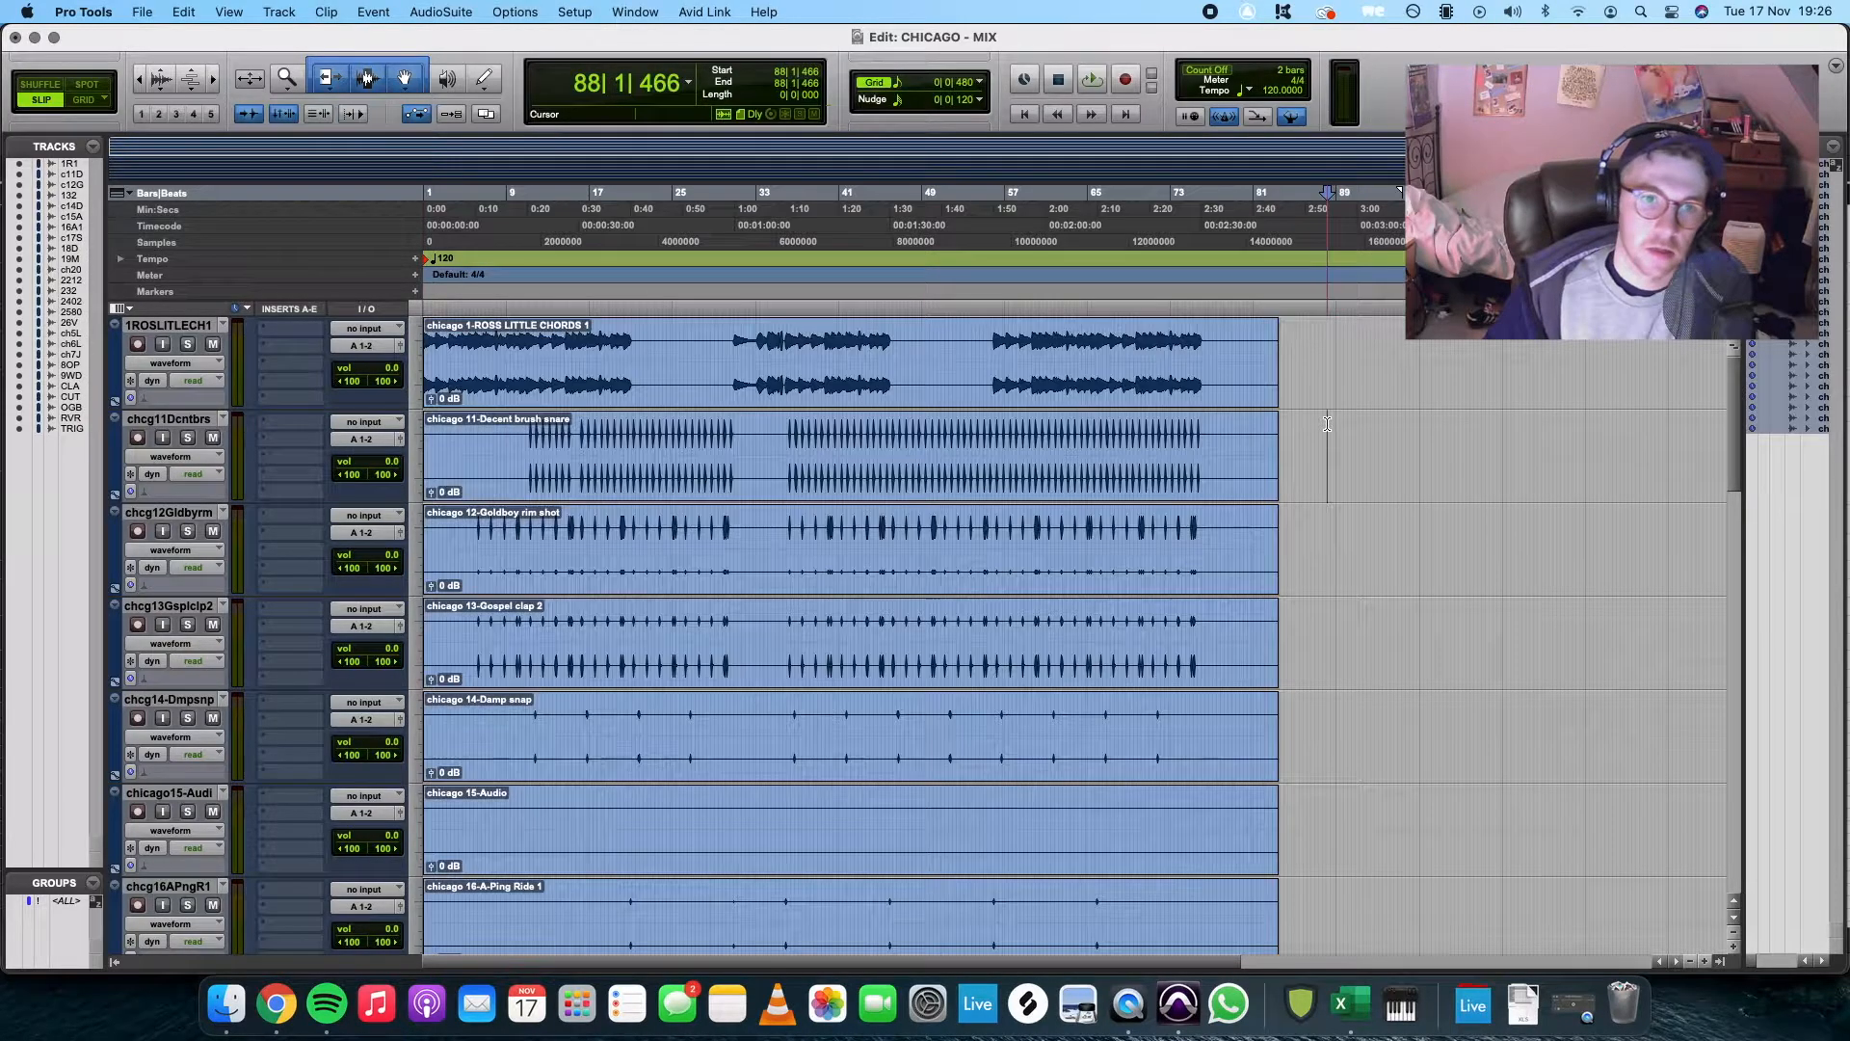
left_click(456, 397)
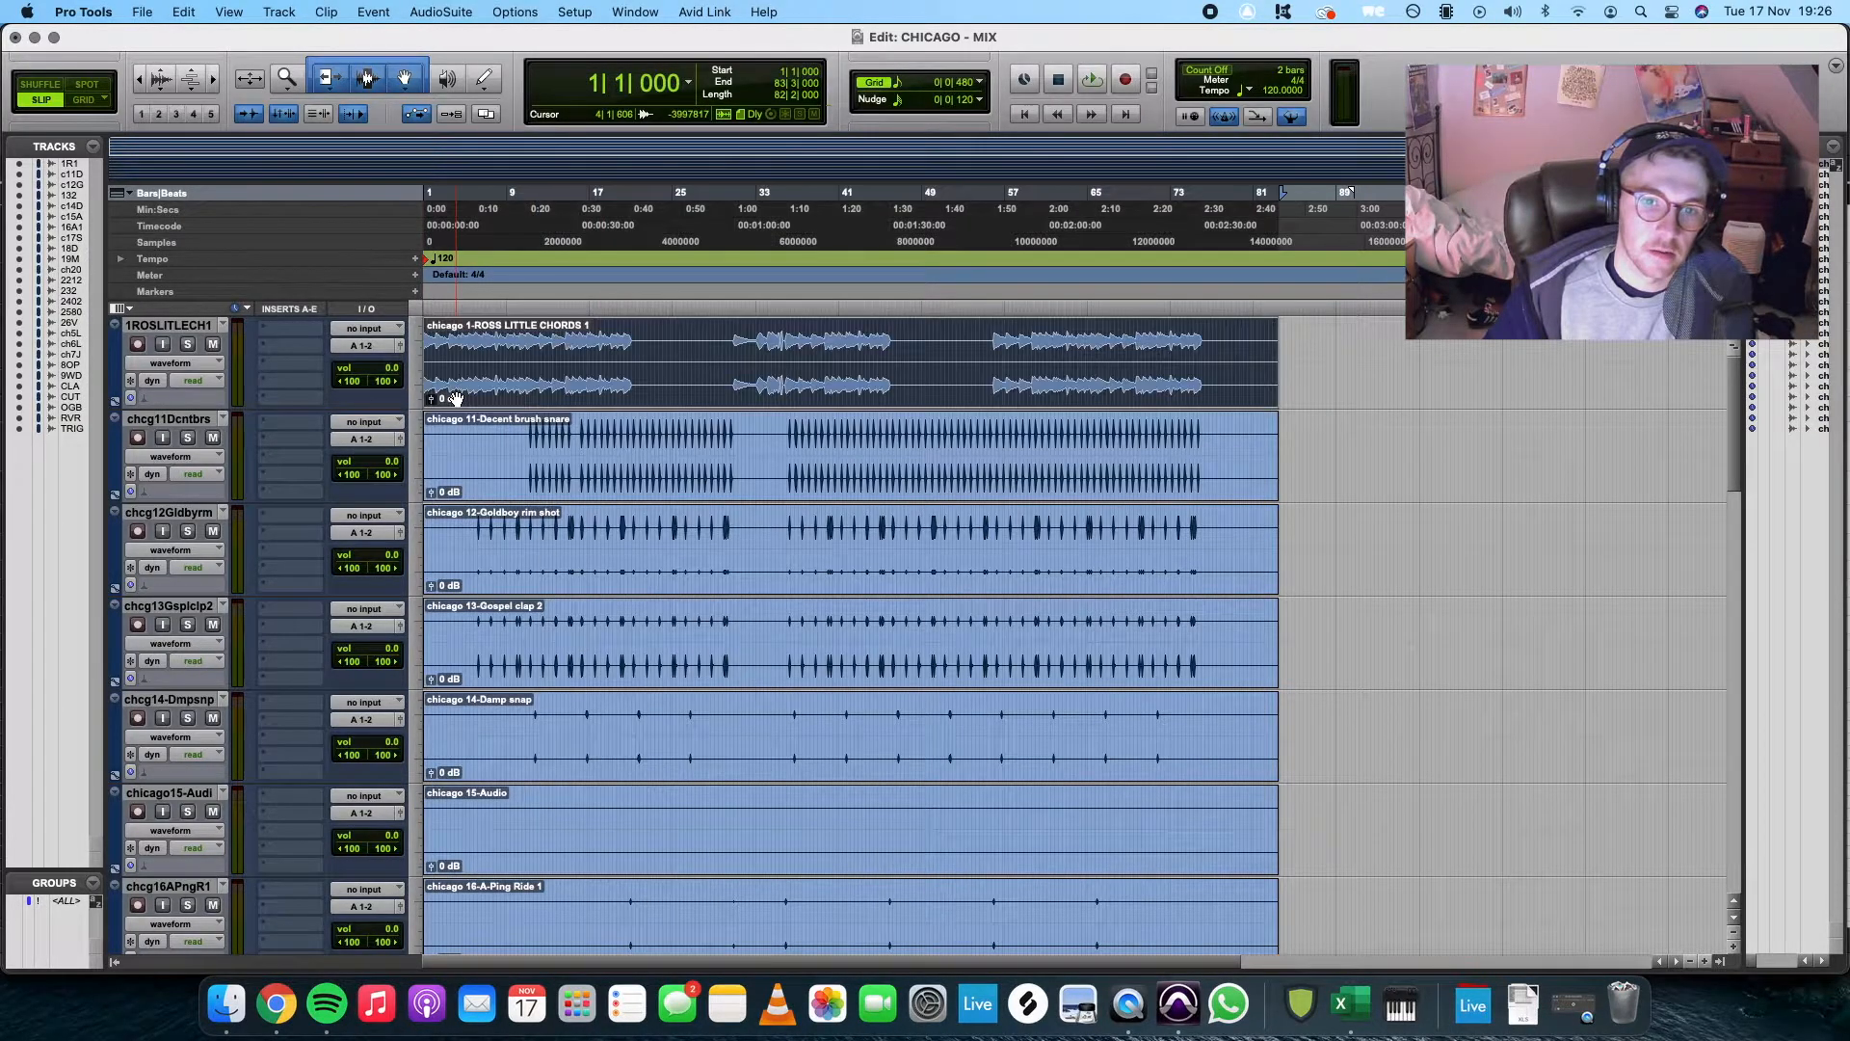
scroll(457, 398, "down", 20)
scroll(455, 397, "up", 20)
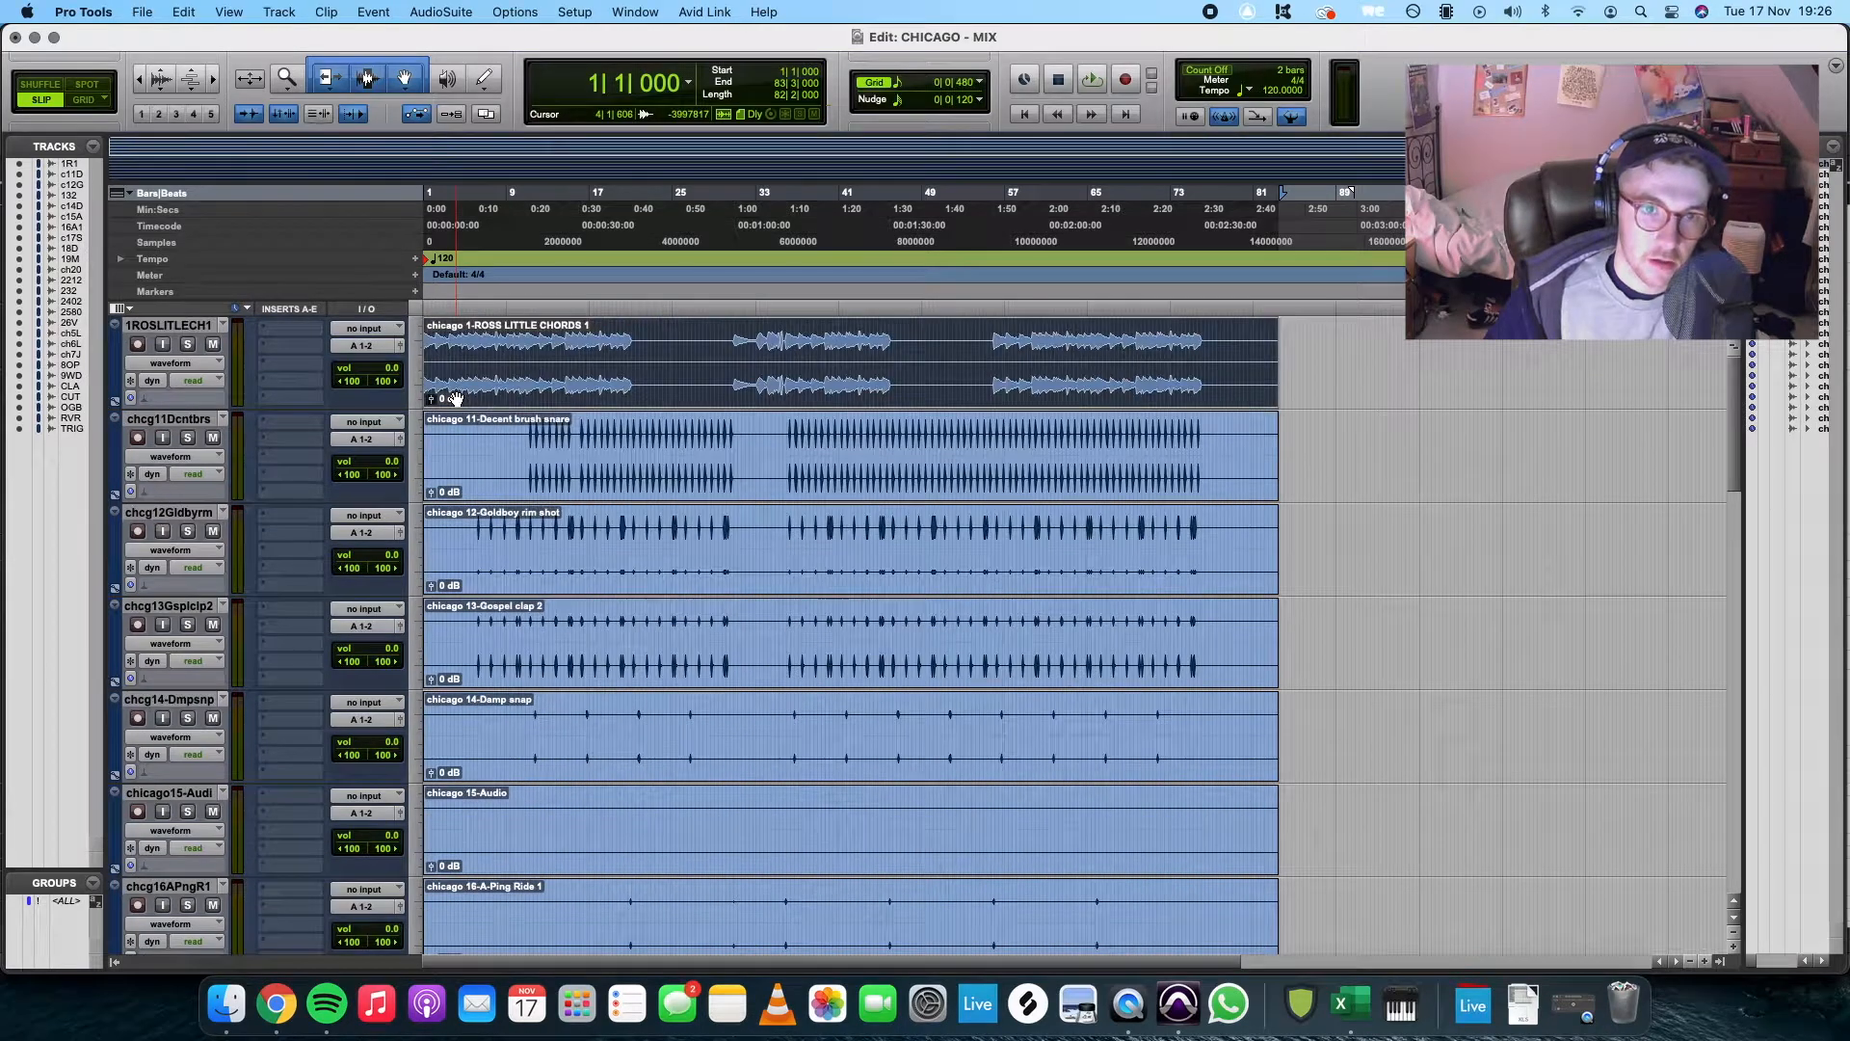
left_click(566, 362)
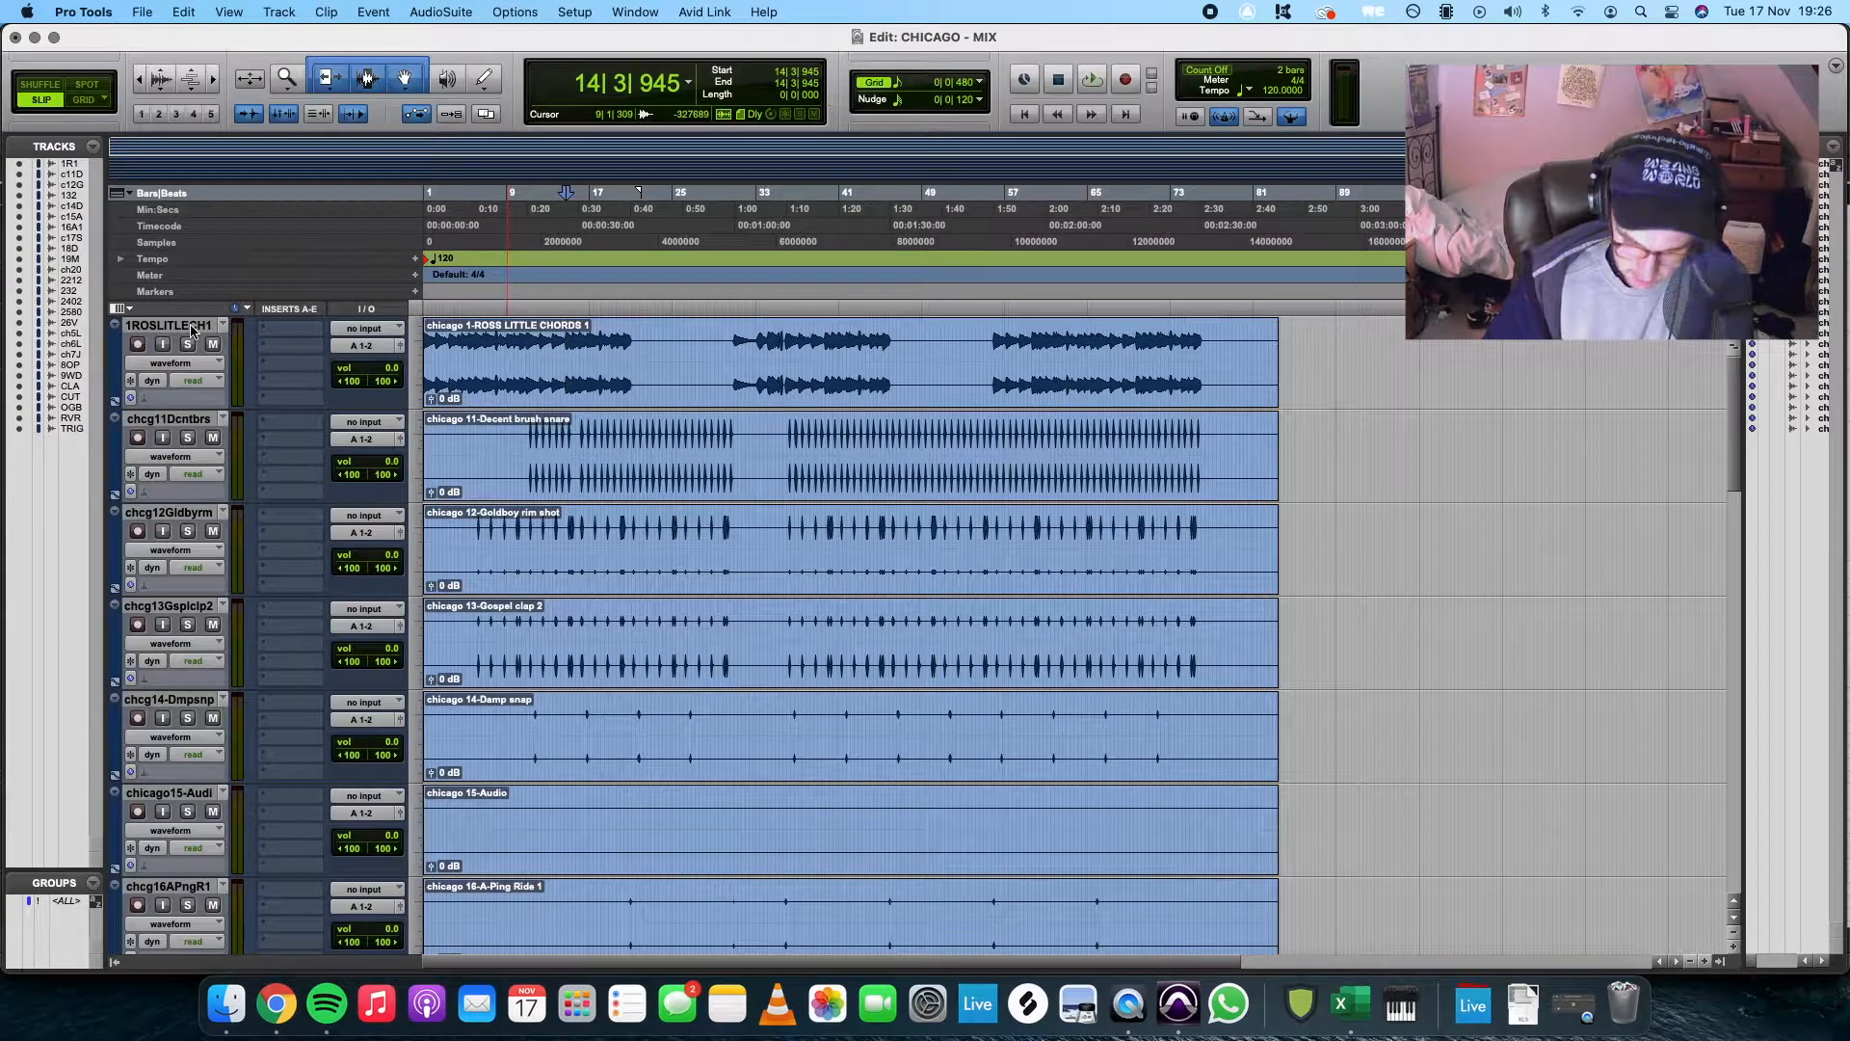
key("super+equal")
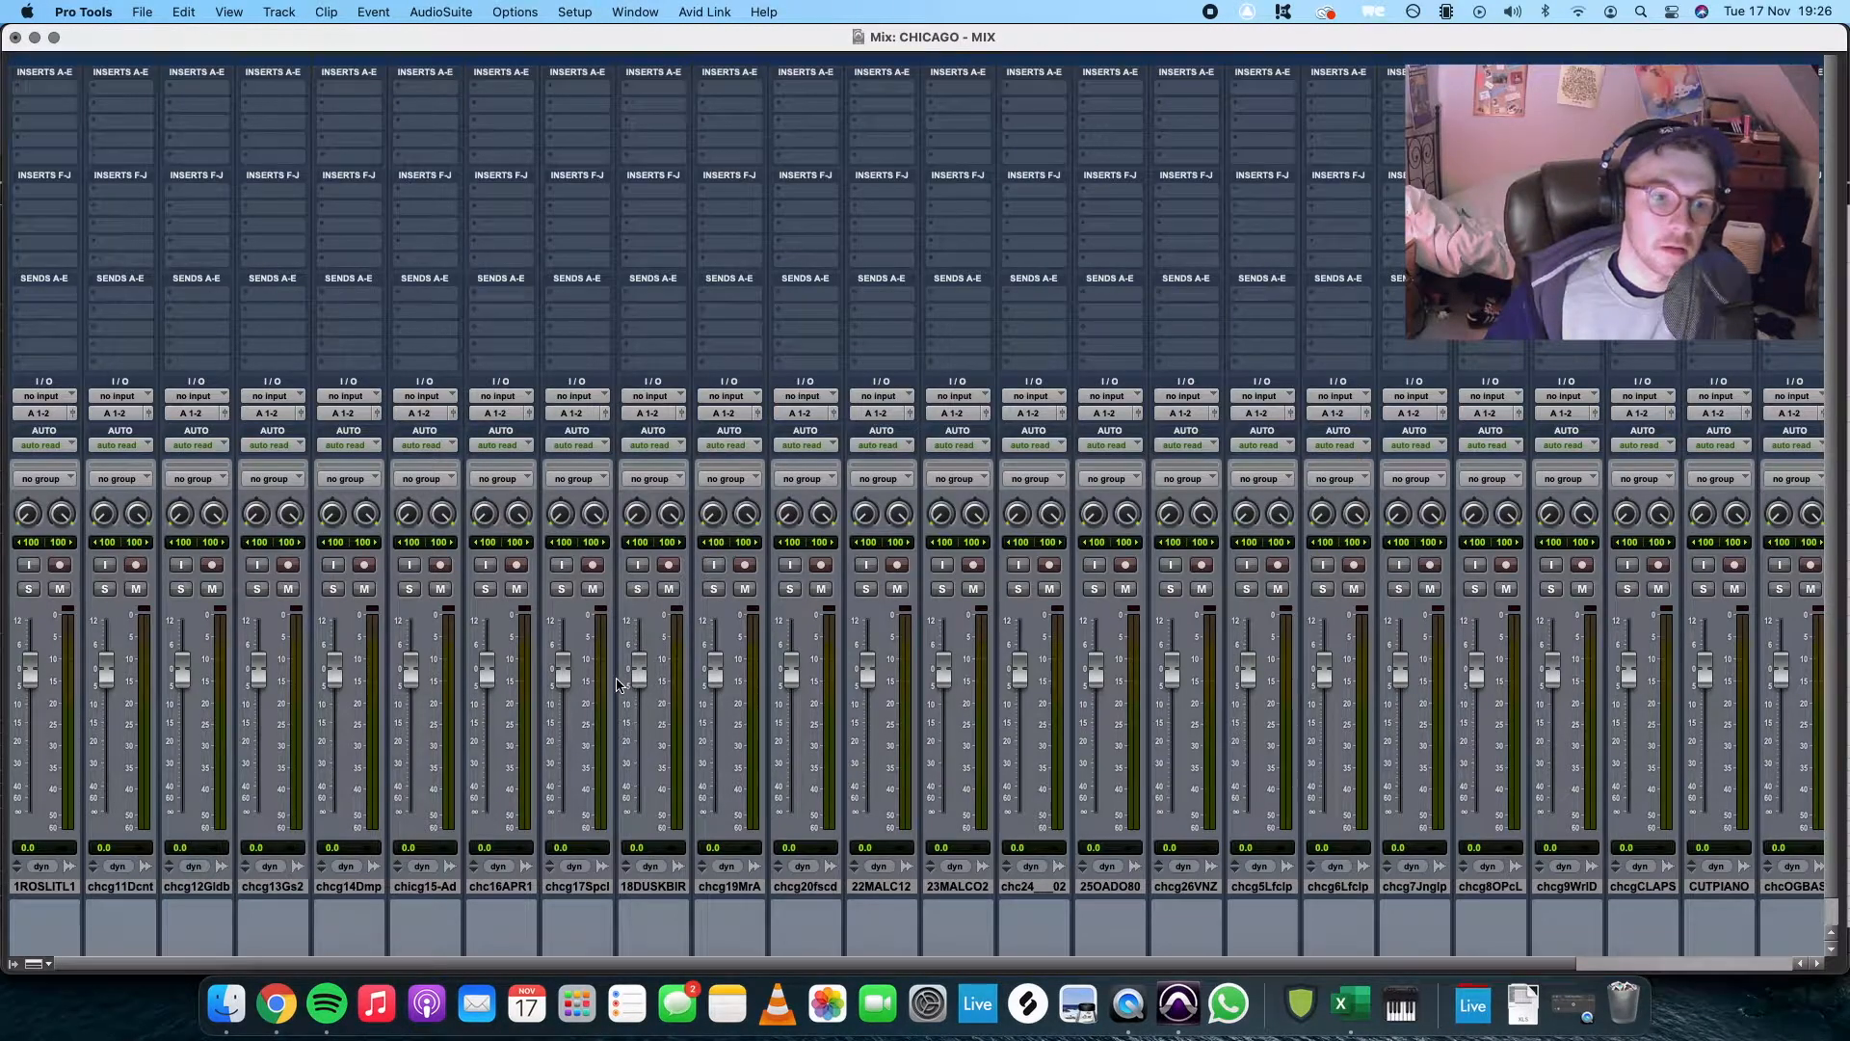
double_click(49, 887)
type("KEYS")
key("Return")
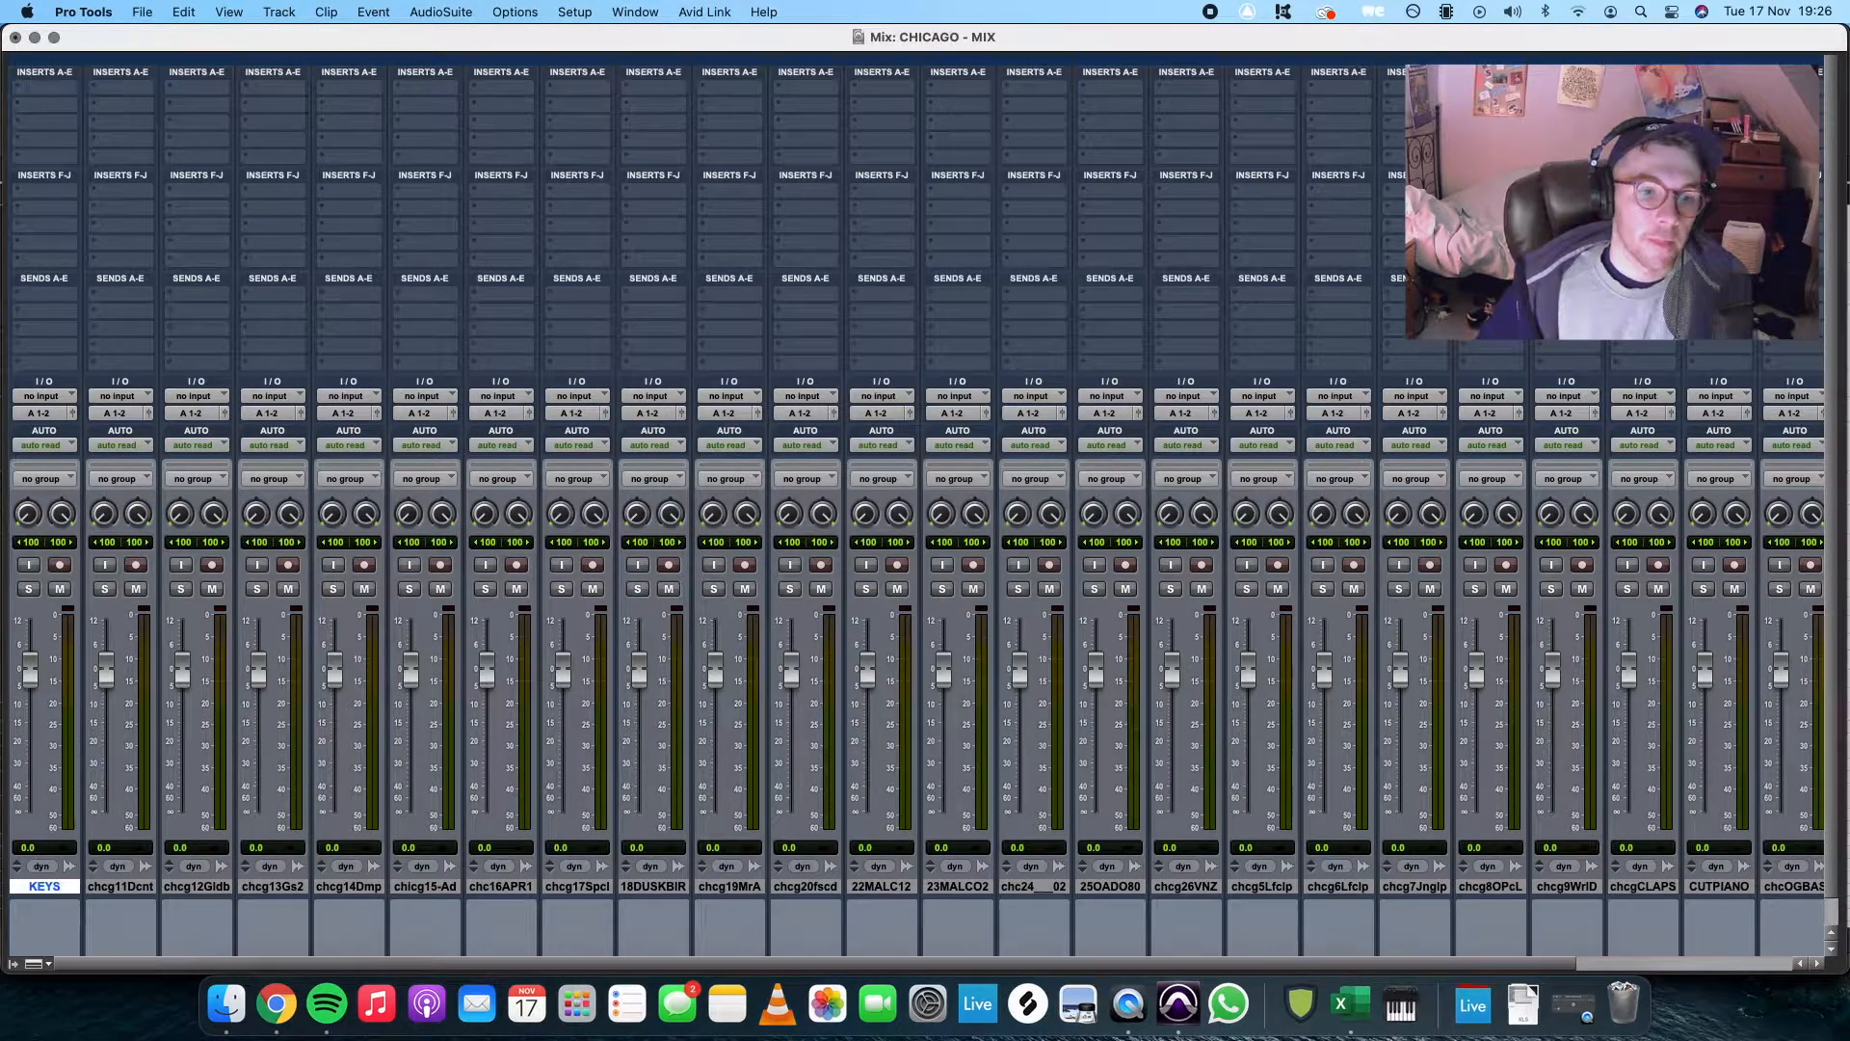
double_click(108, 886)
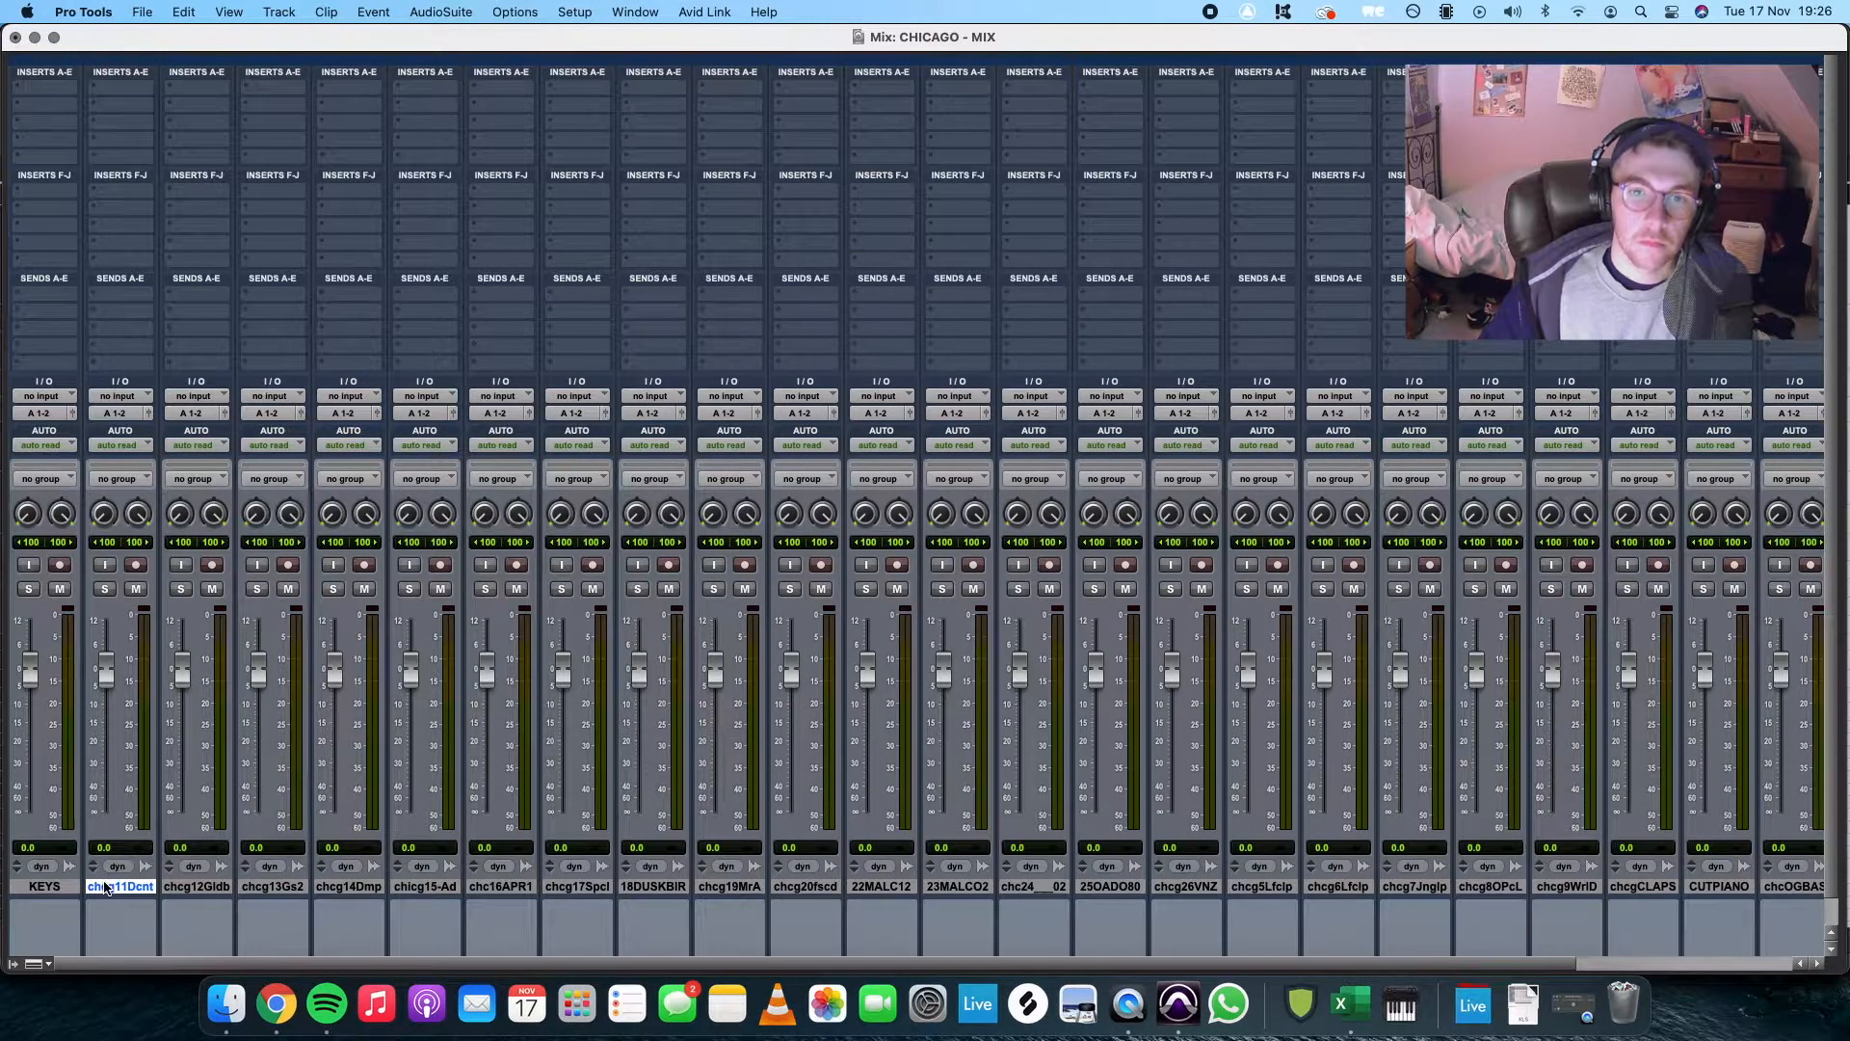
type("BRUSHSNR")
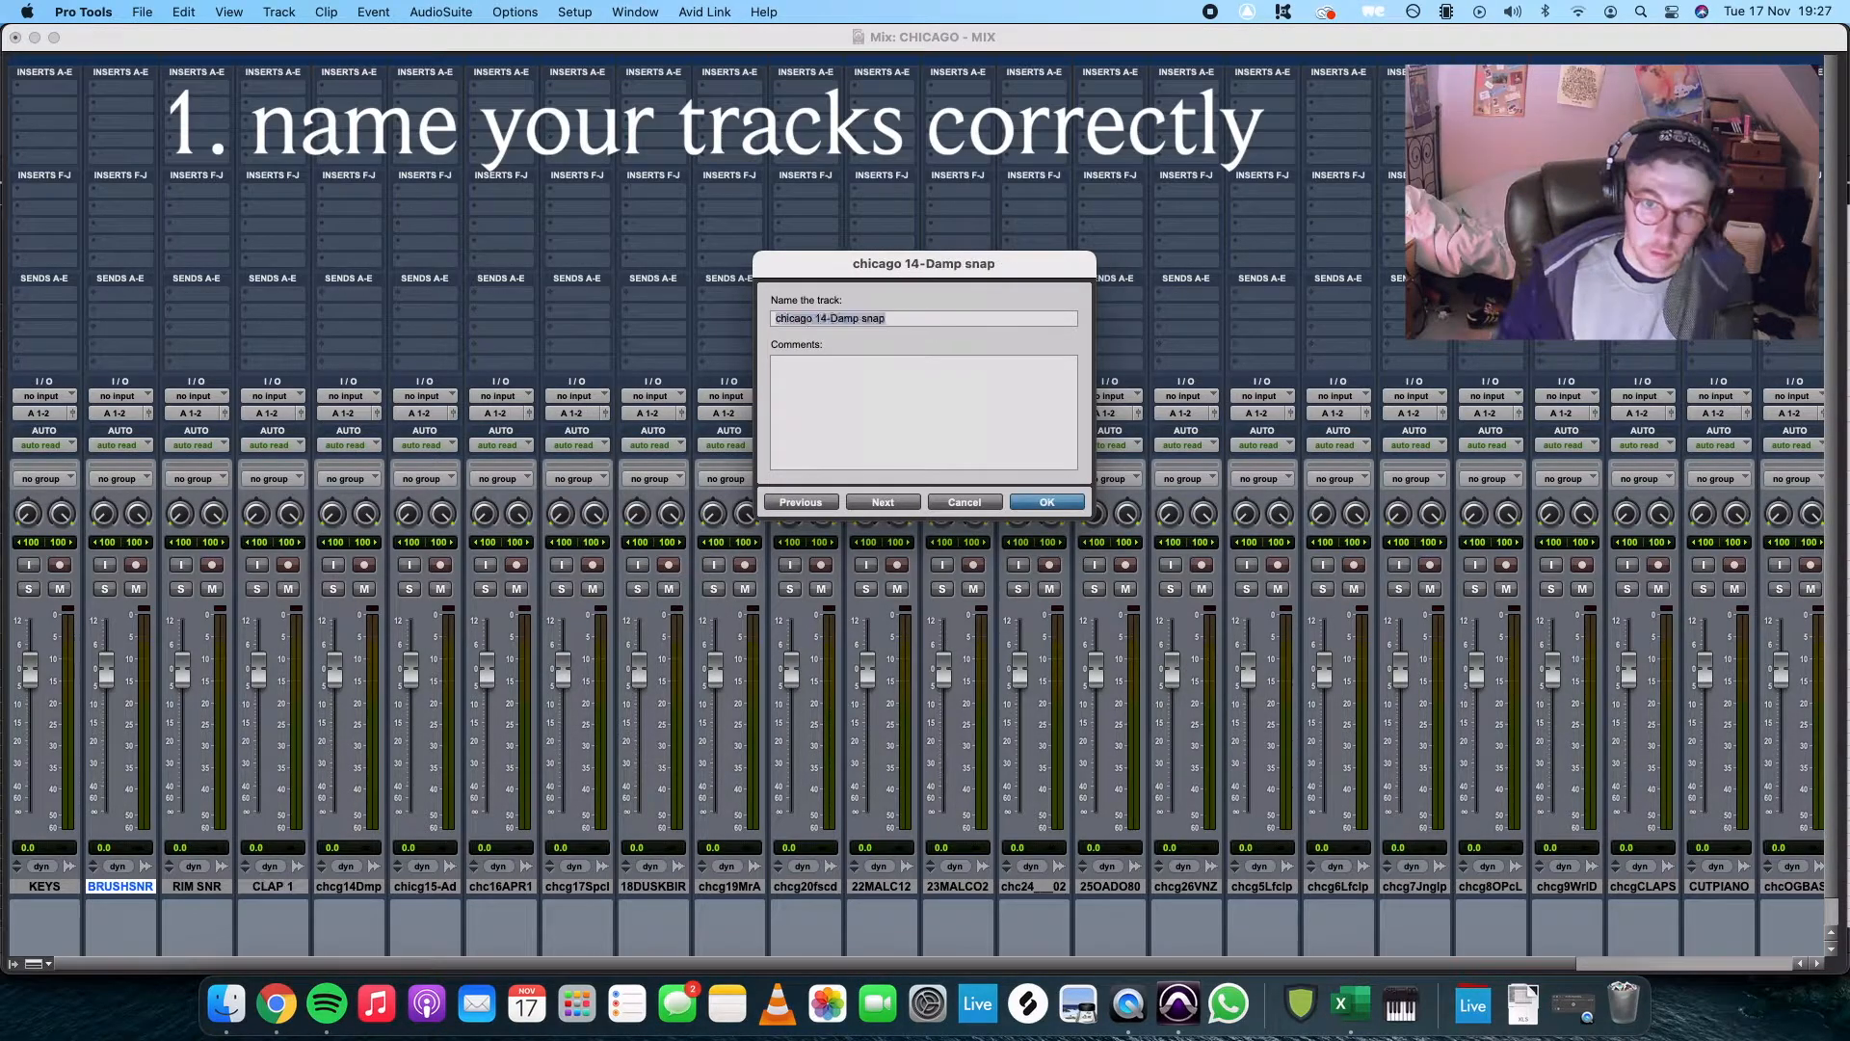
Rename the dusk birds, market ambience and fascadale waves tracks BIRD FX, MARKET FX and WAVES FX
type("BIRD FX")
key("super+Right")
type("MARKET FX")
key("super+Right")
type("WAVES FX")
key("super+Right")
Rename the two MALCOM CATTO break tracks BREAK 1 and BREAK 2
type("BREAK 1")
key("super+Right")
type("BRea")
key("BackSpace")
key("BackSpace")
type("EAK 2")
key("super+Right")
Rename the zoid riser track RISER 1 and the Omar Apollo percussion loop track OMAR PERC
type("RISER 1")
key("super+Right")
type("OMAR PERC")
key("super+Right")
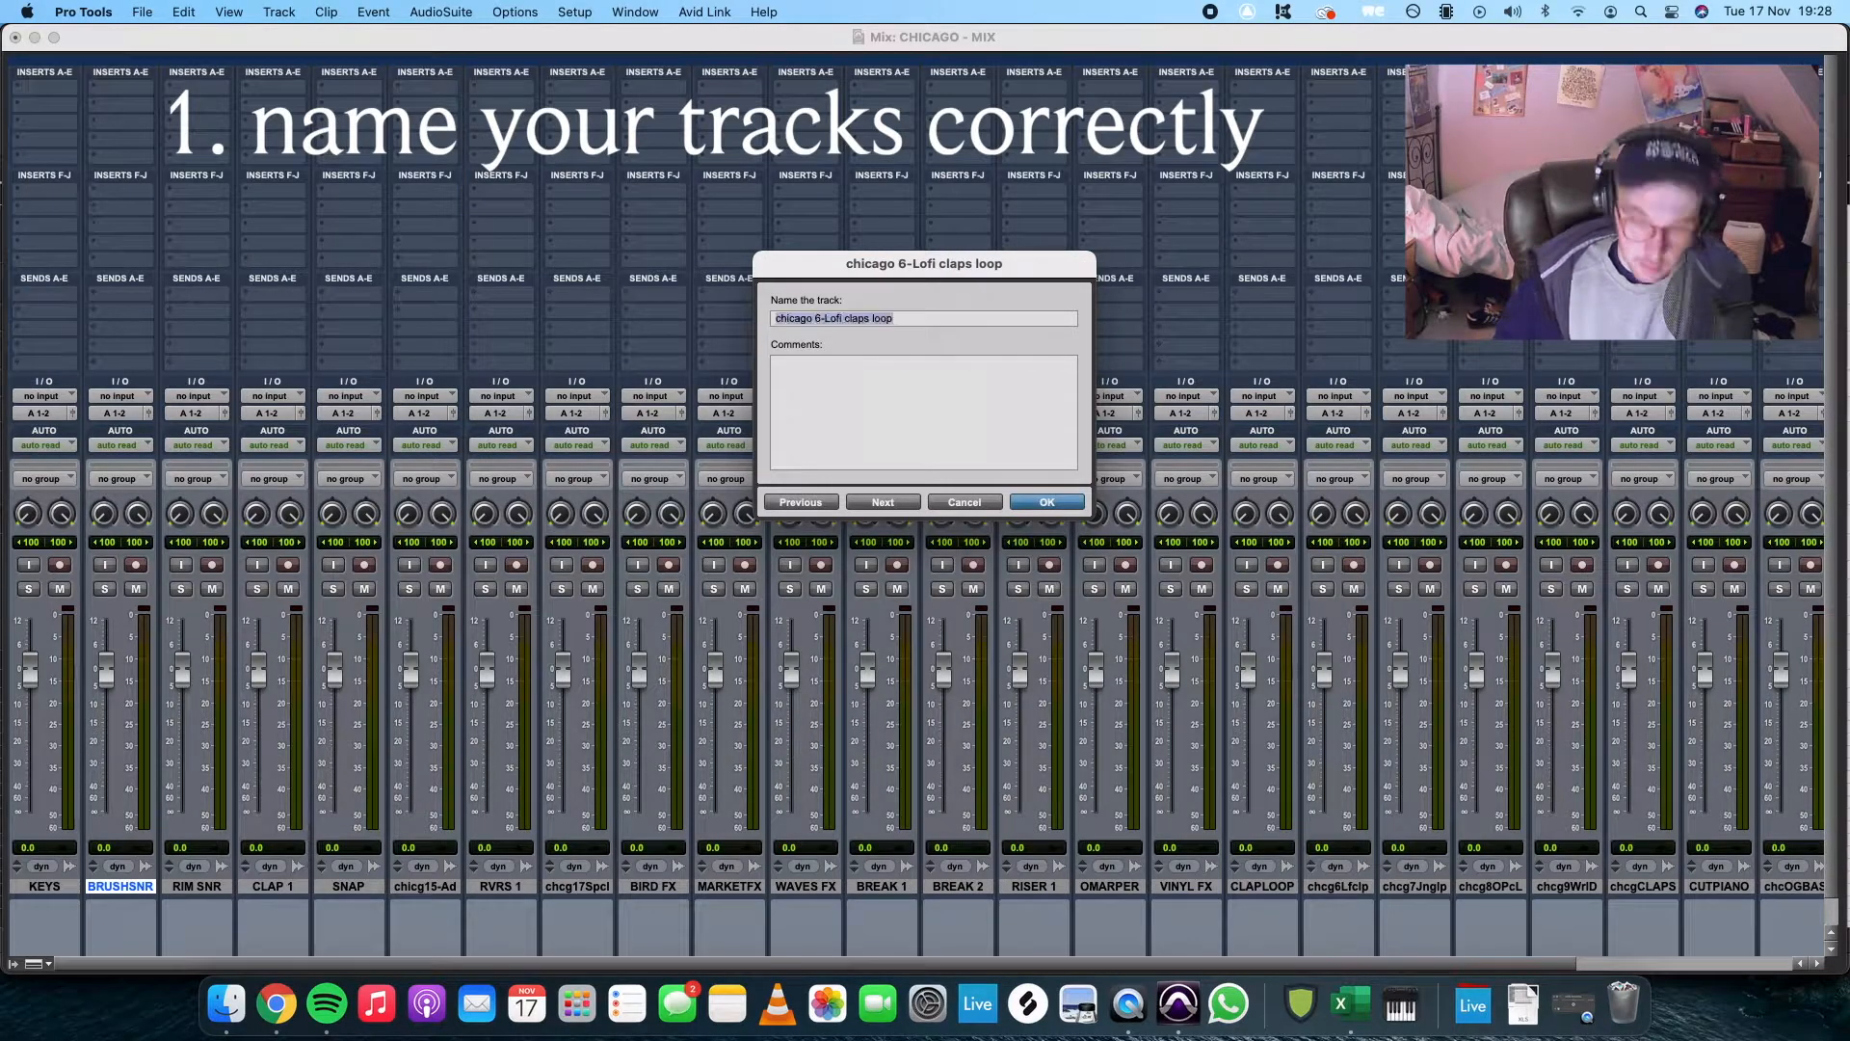
Rename the CUT PIANO track KEYS CUT and the OG BASS track BASS
key("super+Right")
type("K")
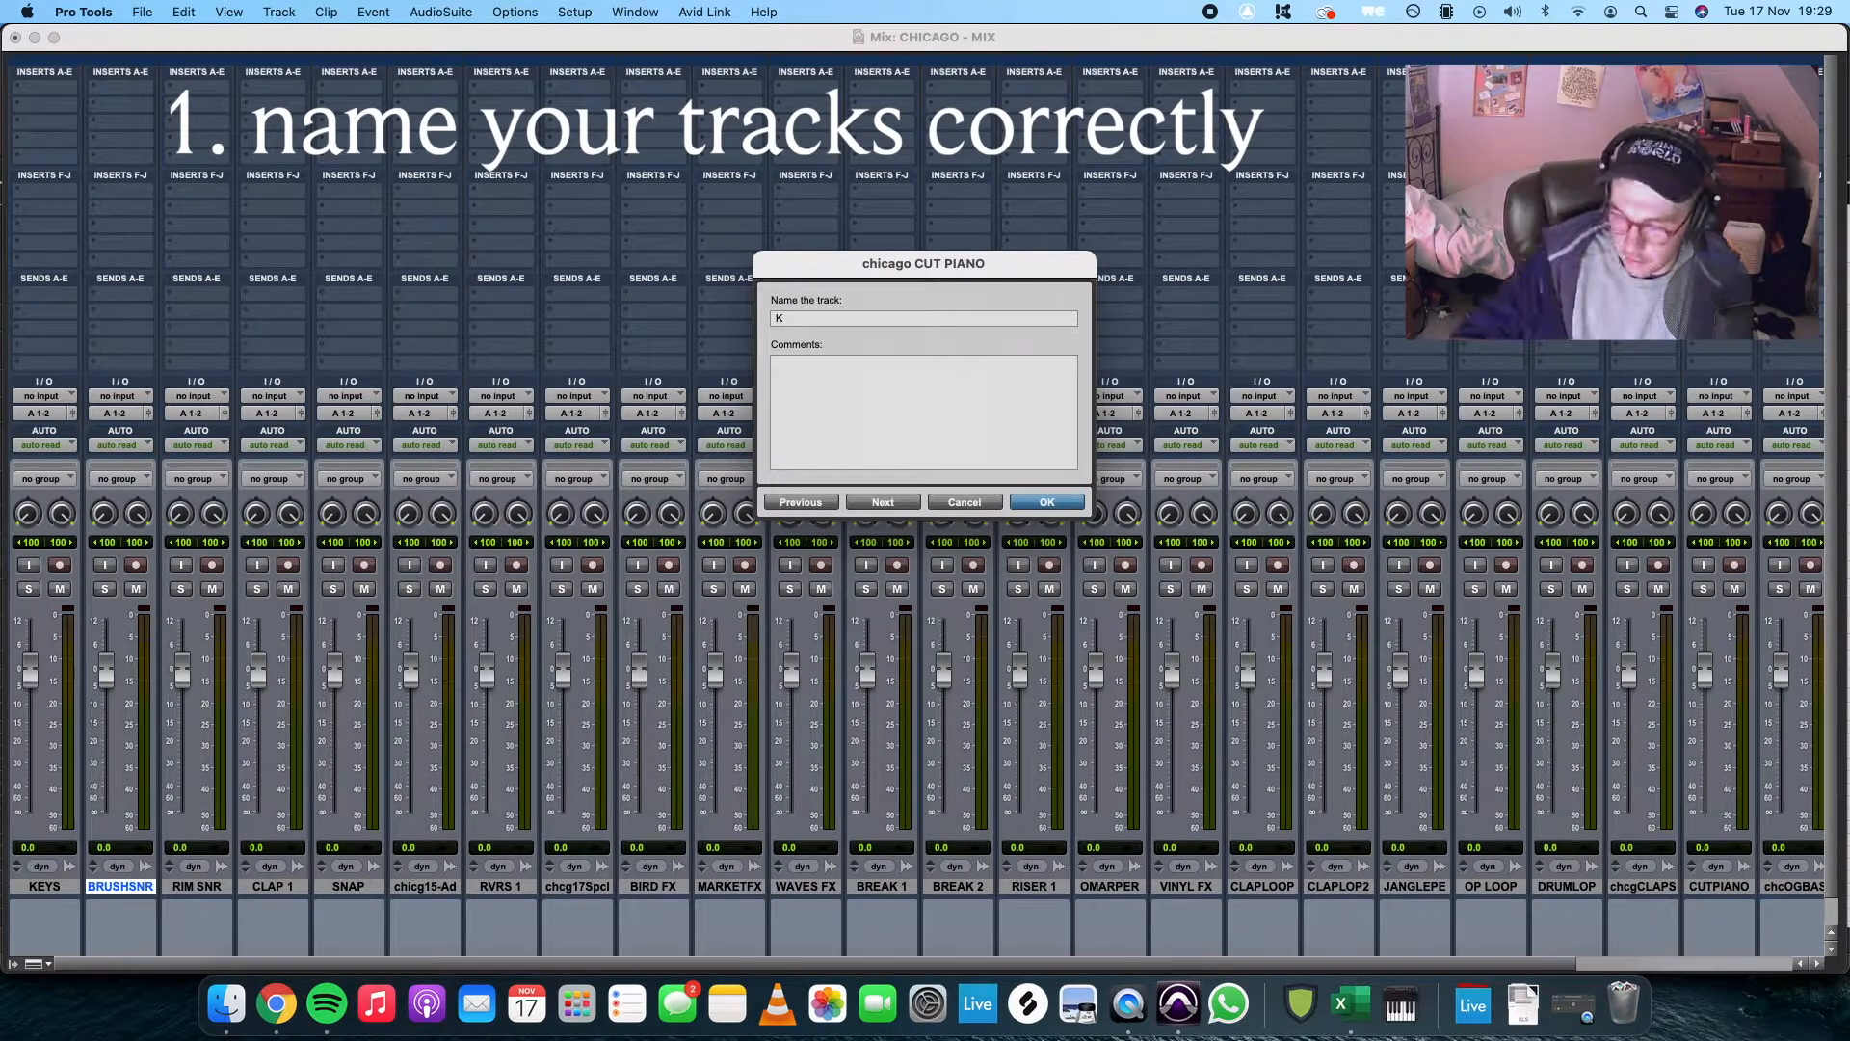
type("EYS")
key("super+Right")
type("BASS")
key("super+Right")
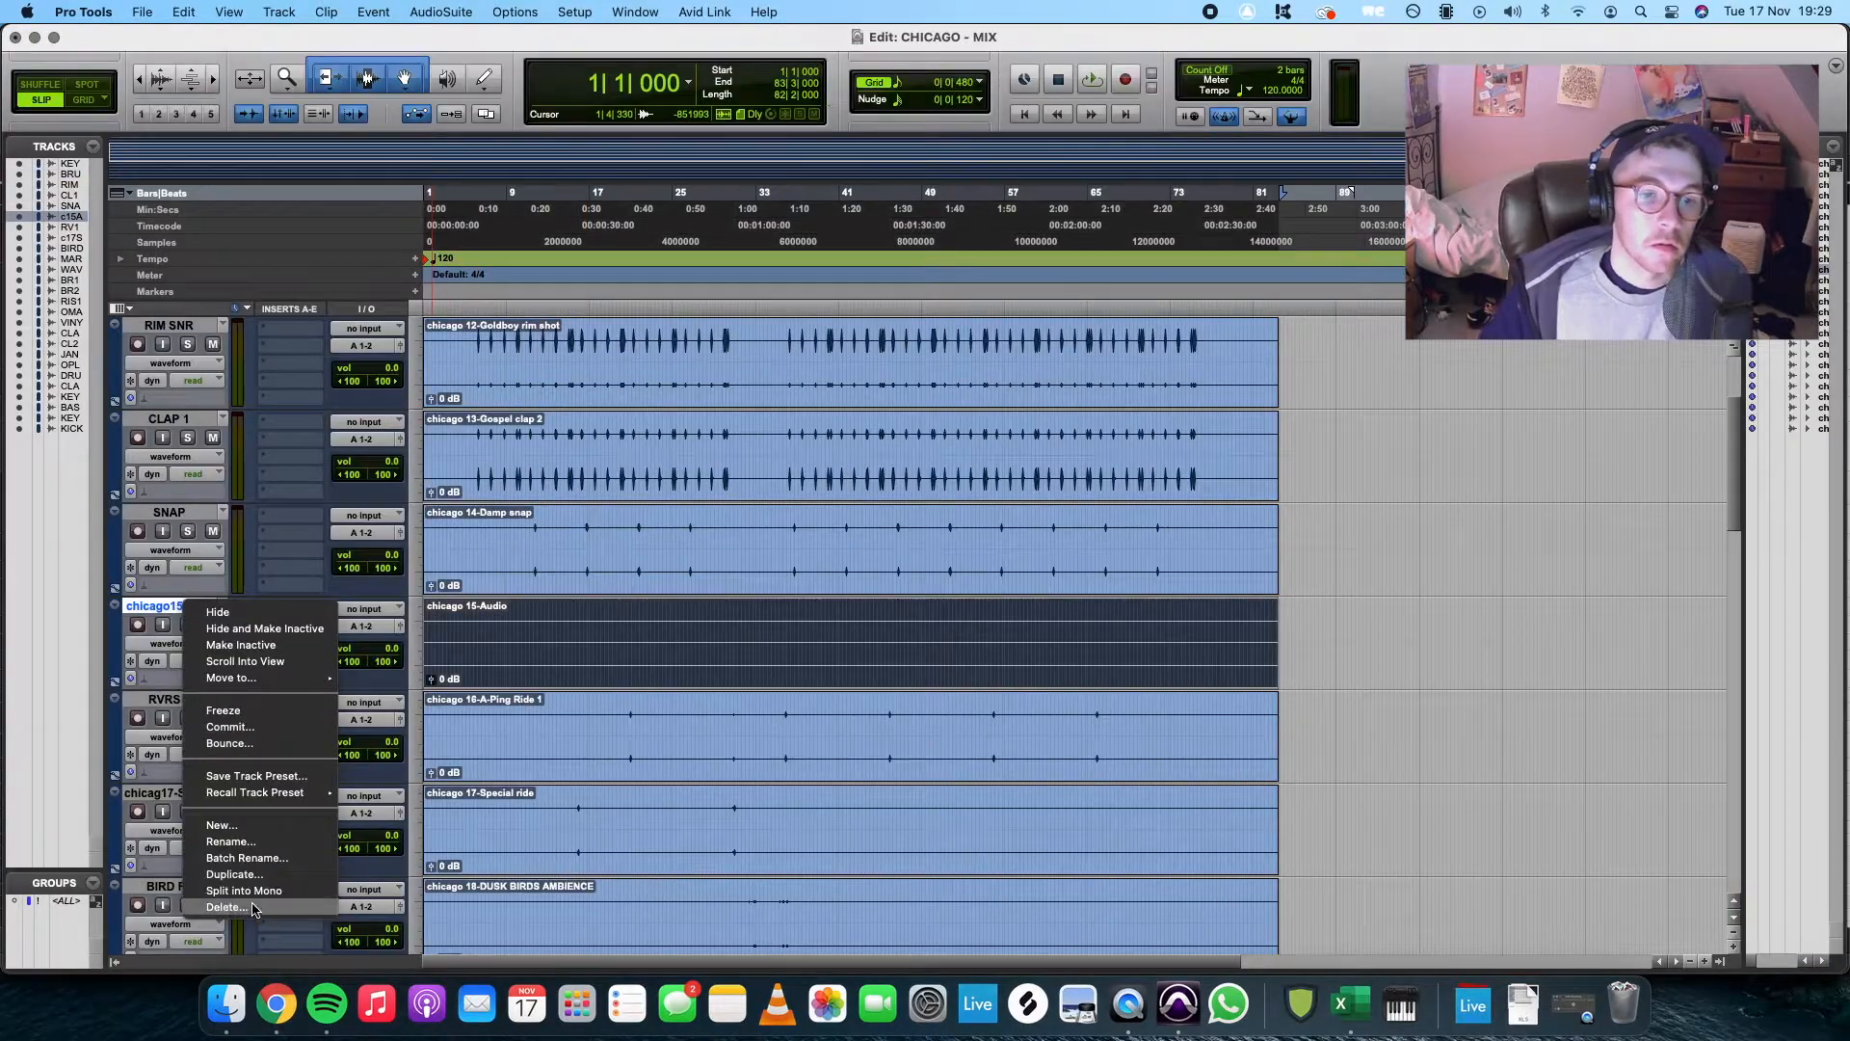
Delete the empty chicago 15-Audio track and rename the Special ride track RVRS 2
left_click(225, 907)
double_click(164, 698)
type("RVRS 2")
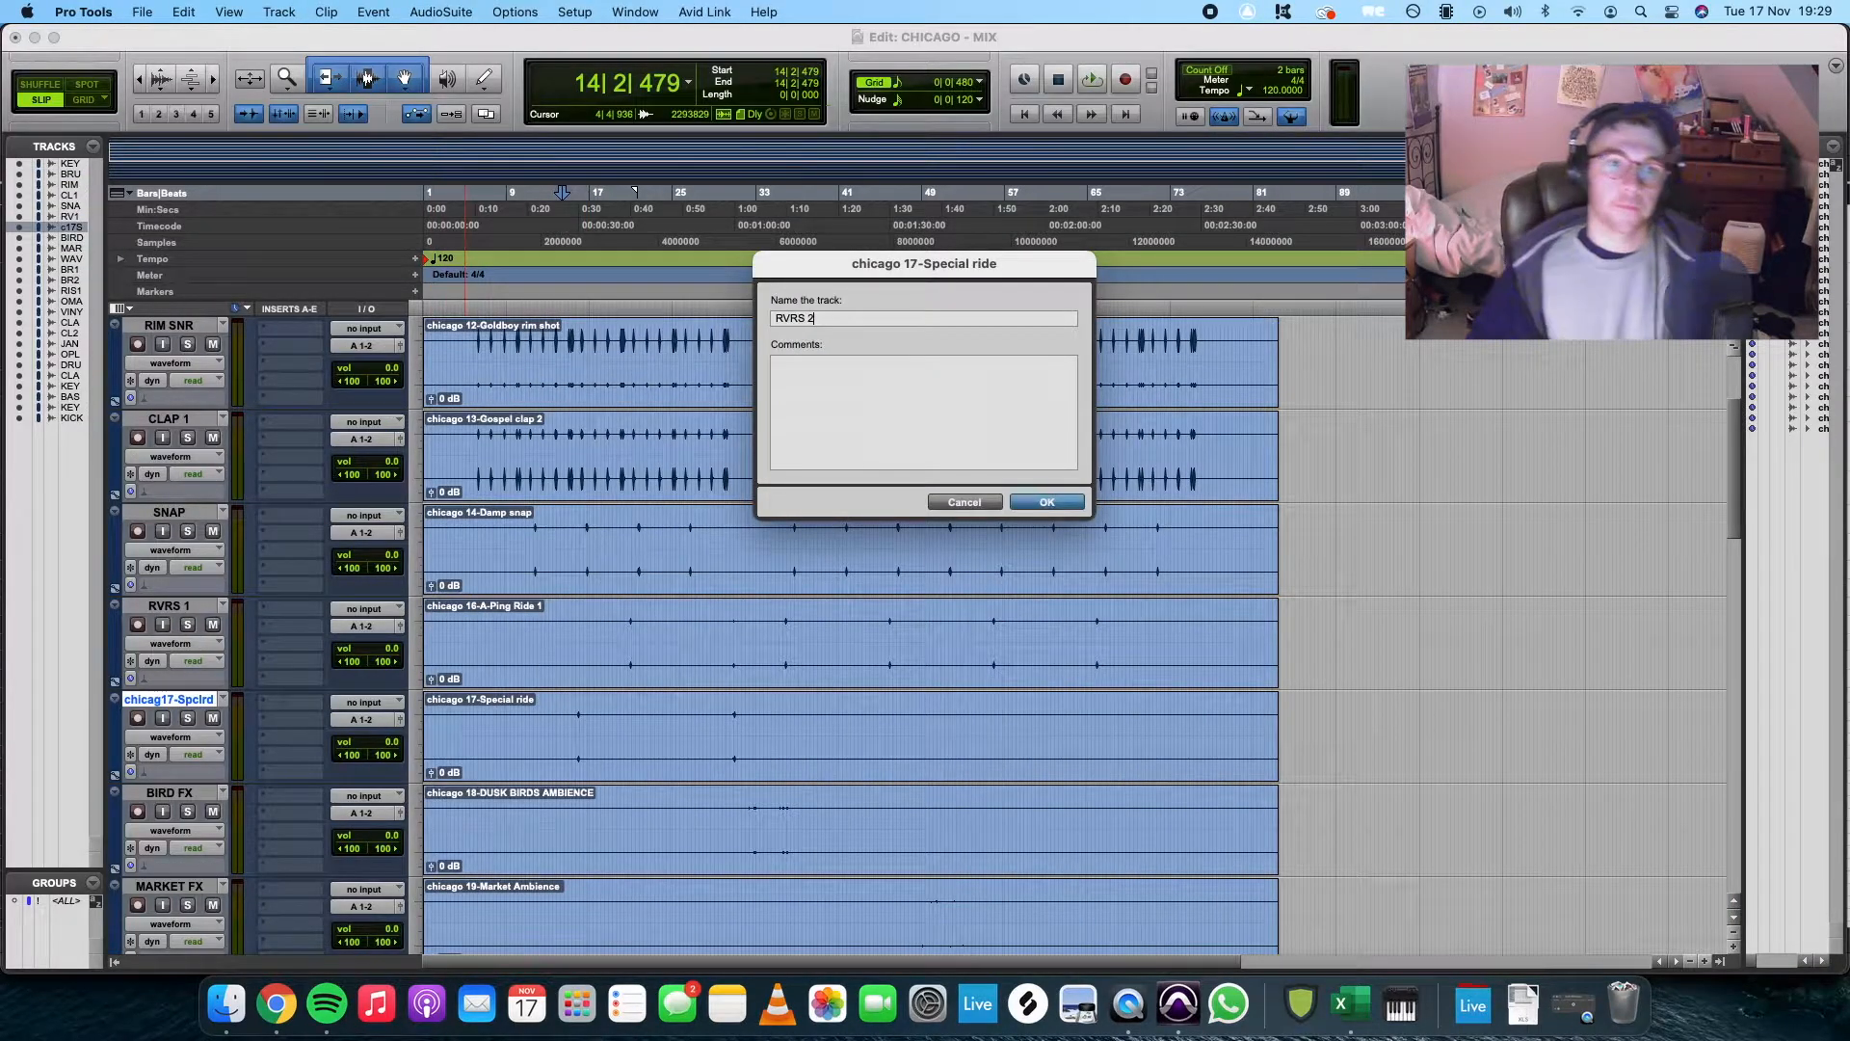
key("Return")
scroll(711, 263, "up", 3)
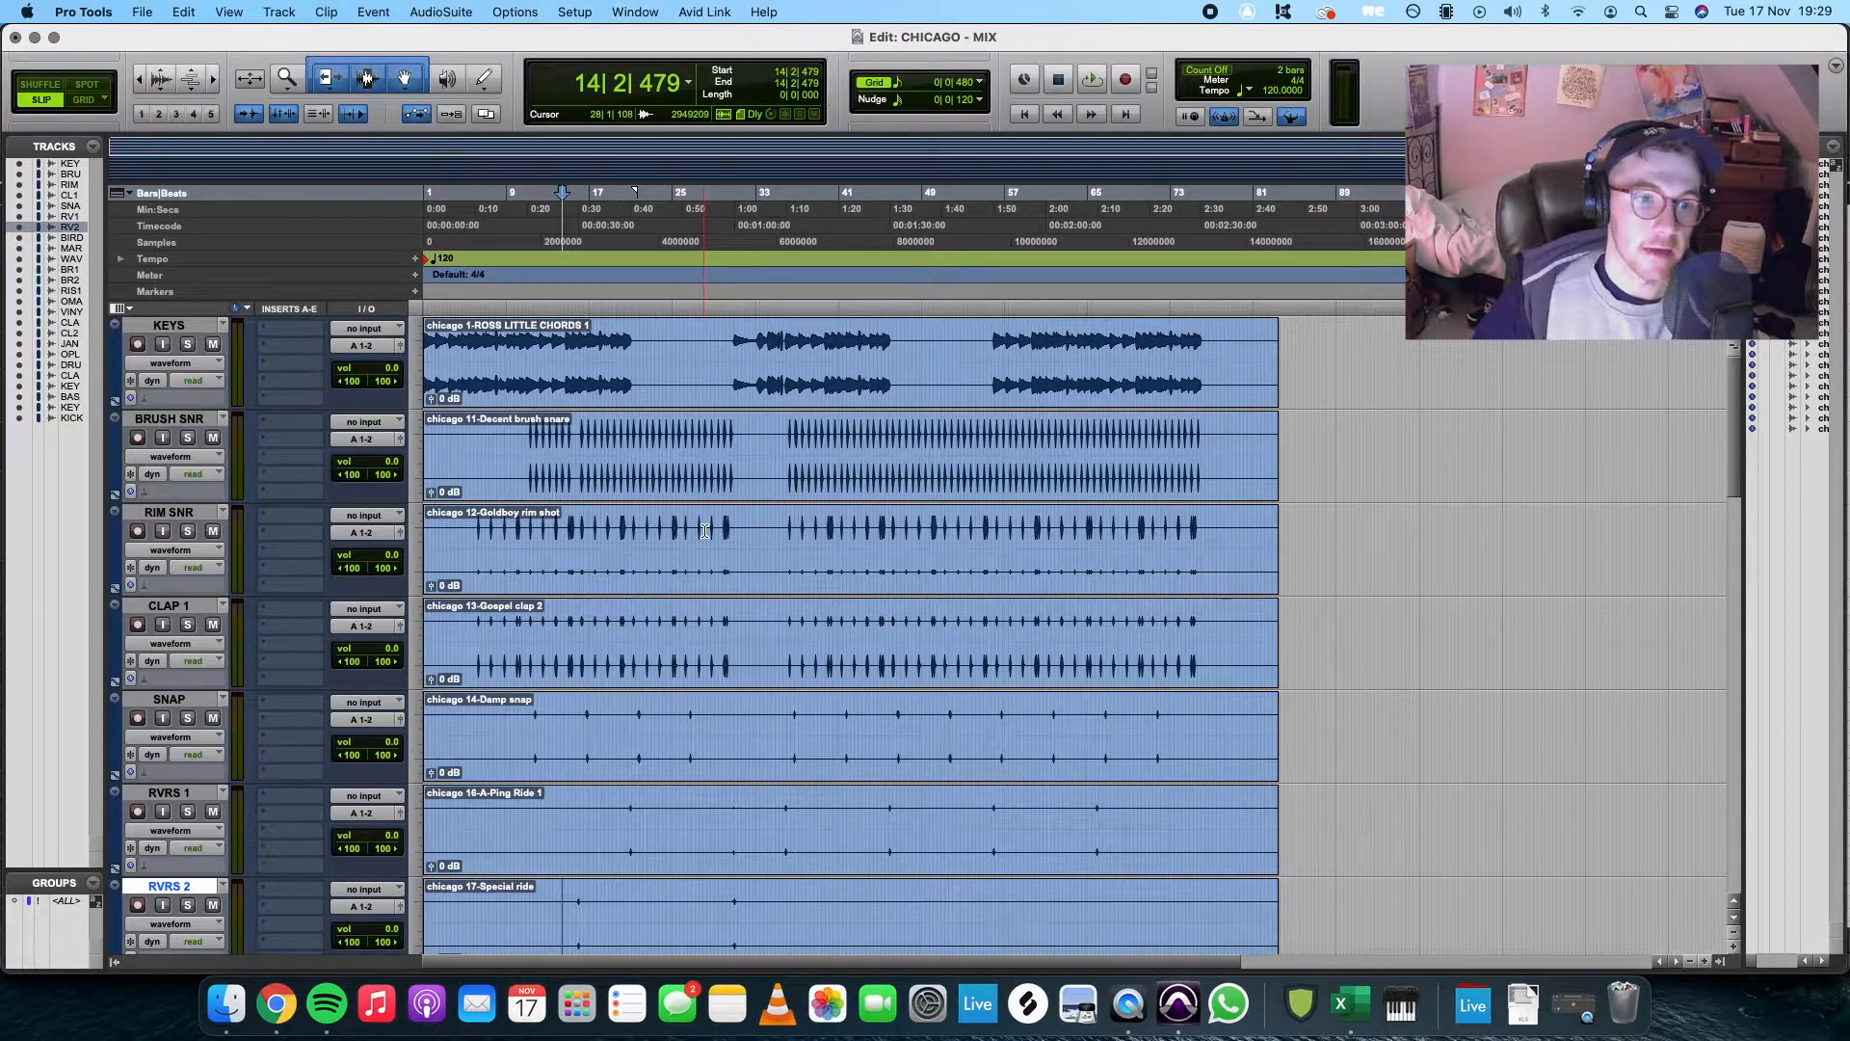
scroll(705, 530, "down", 10)
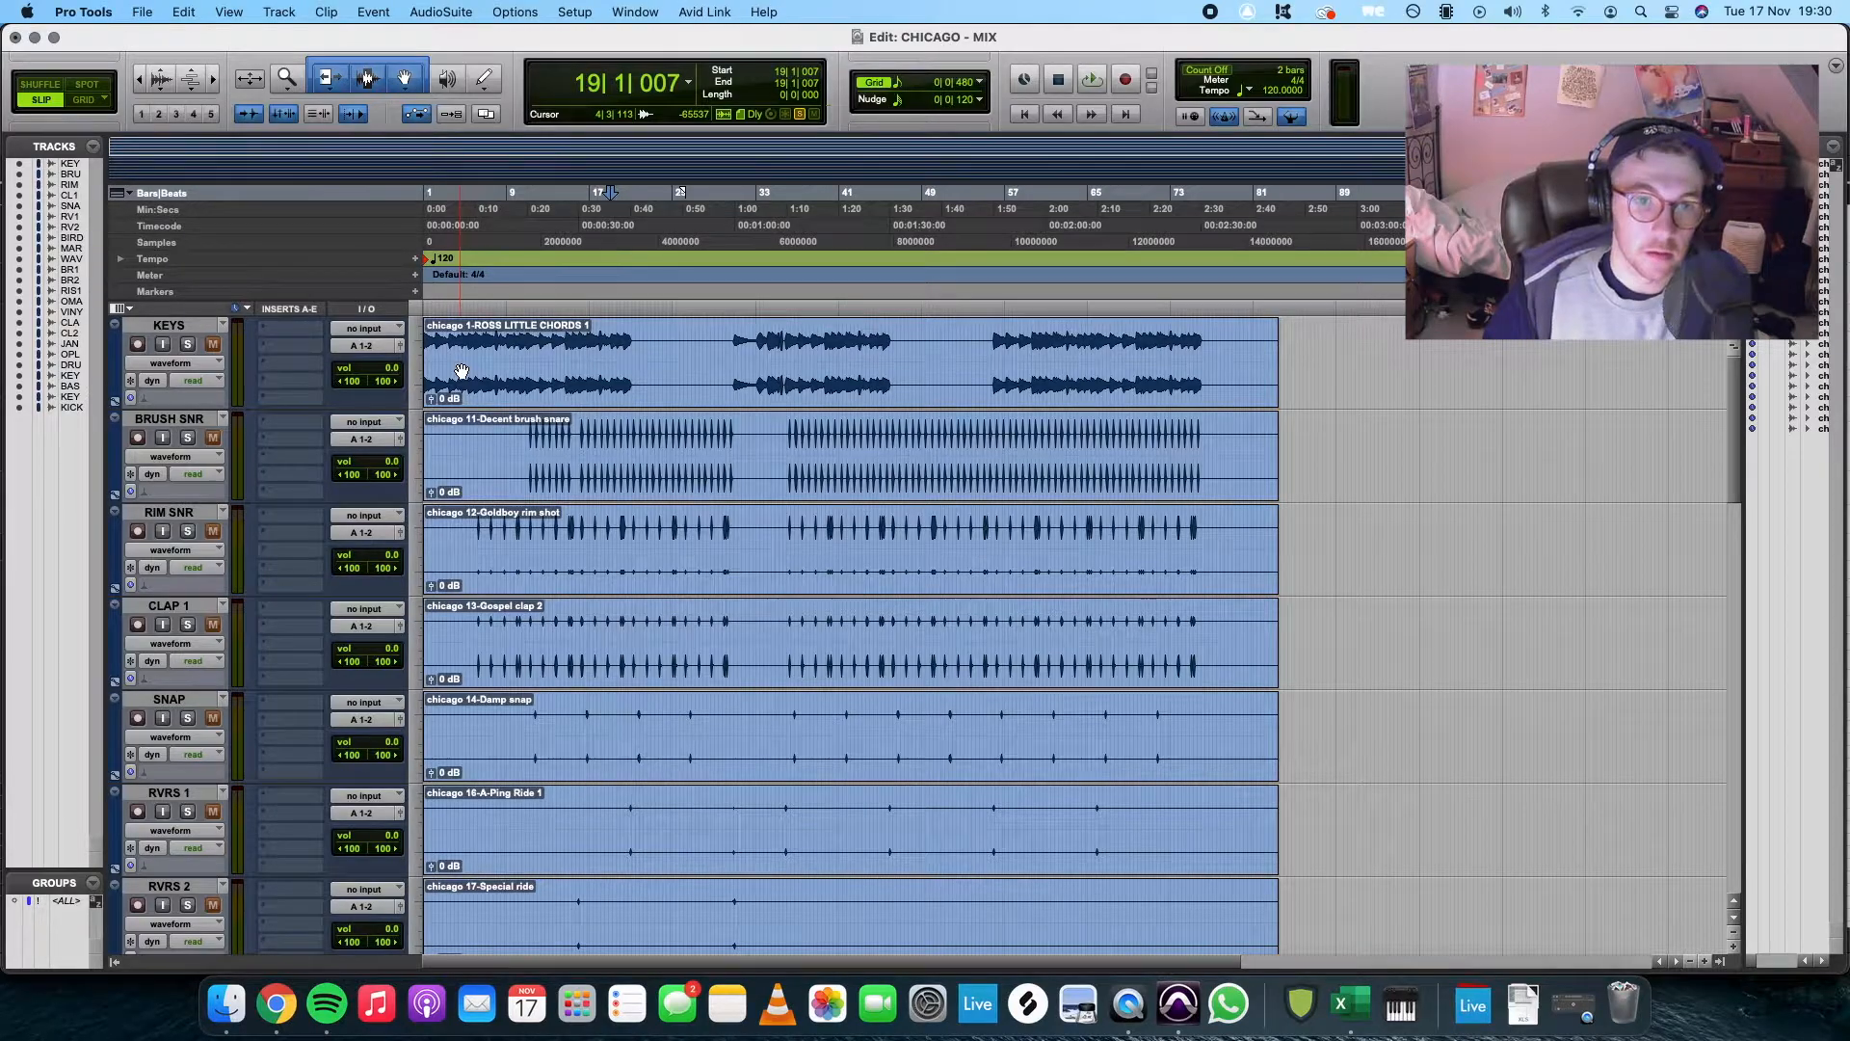
In the mixer, move the KEYS CUT and KEYS RVRS tracks beside the KEYS track and select the keys tracks together
key("super+equal")
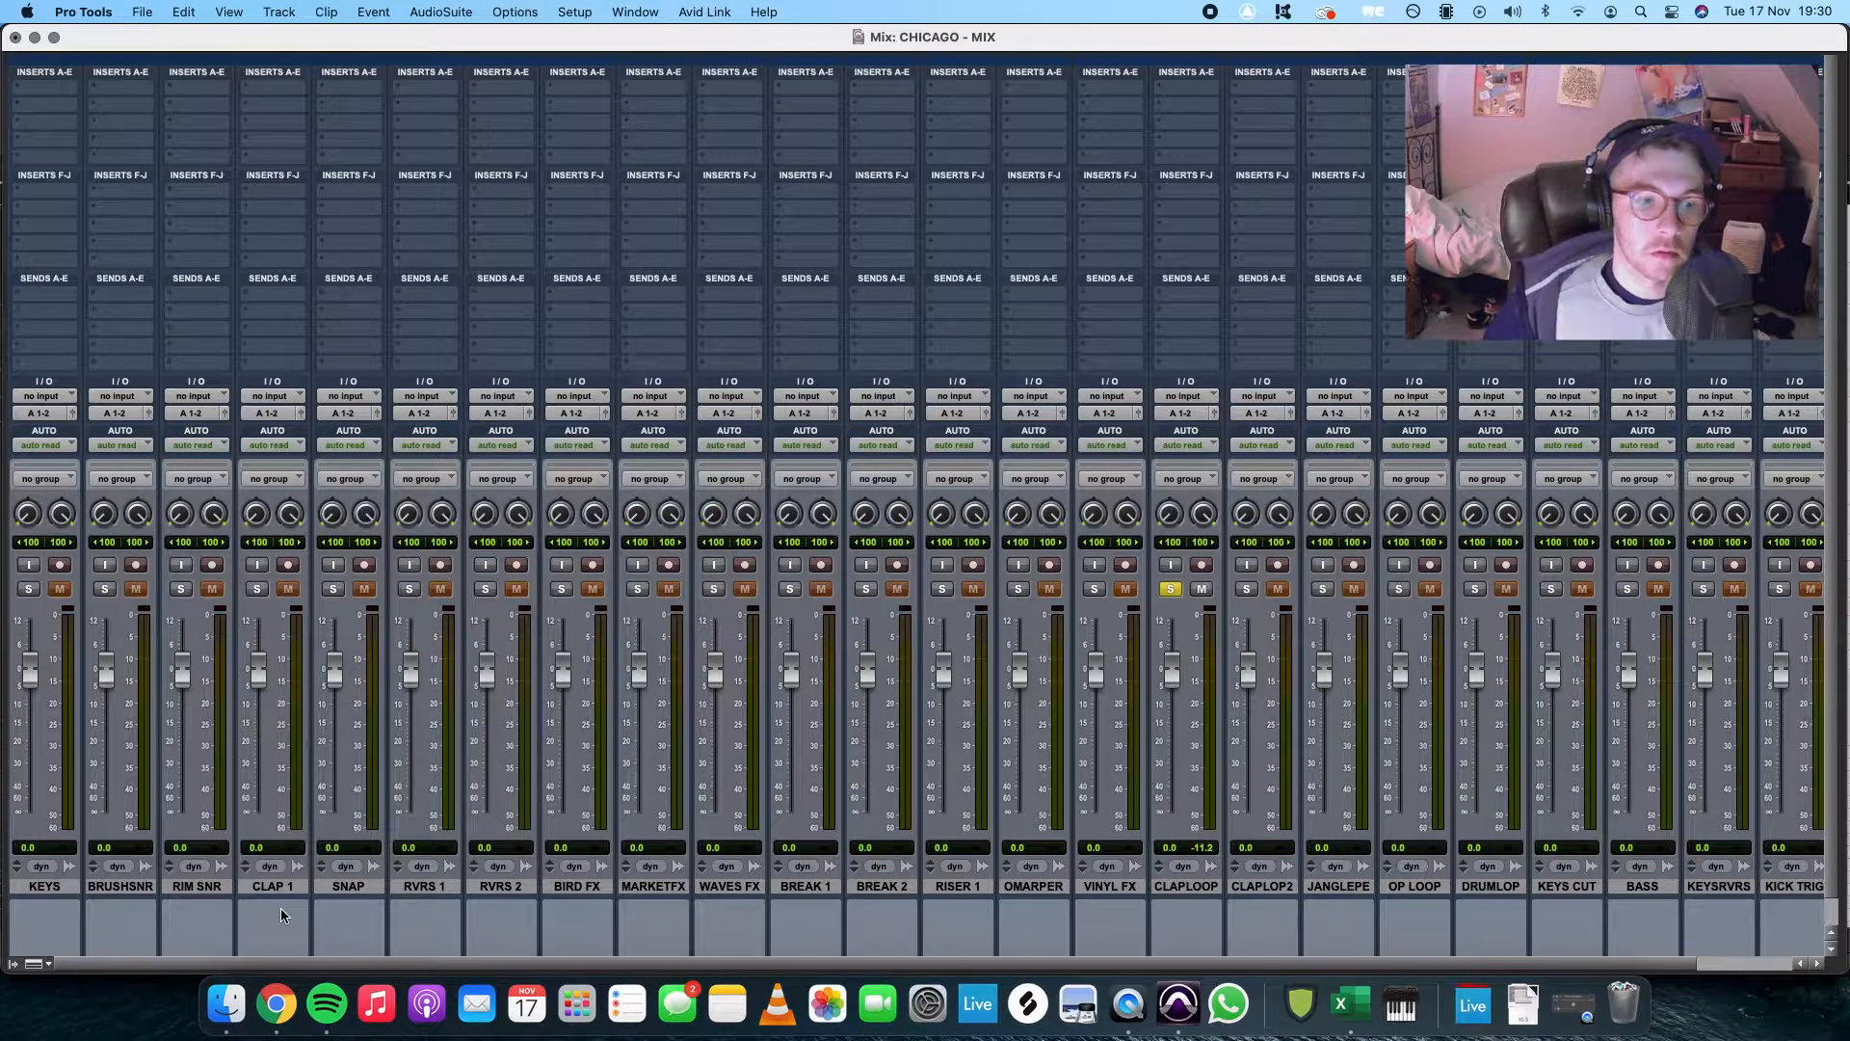
left_click(45, 886)
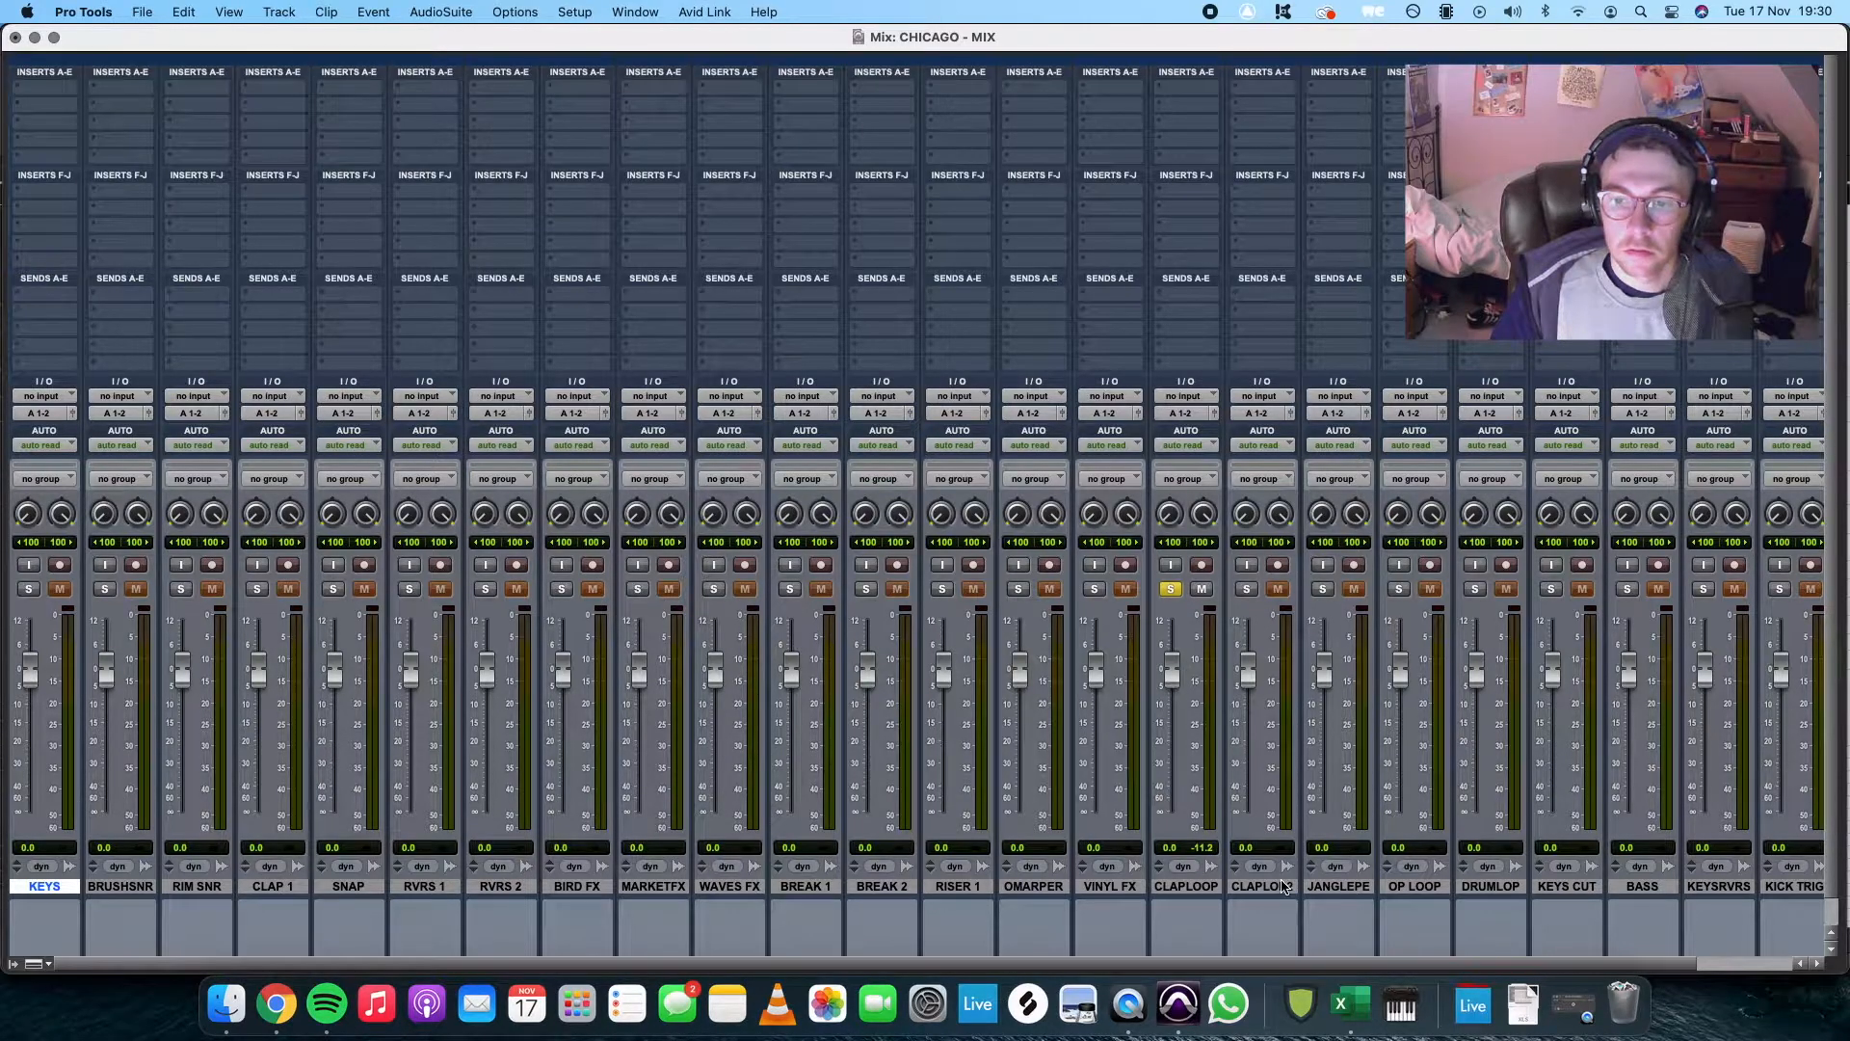
scroll(1281, 887, "right", 2)
left_click(1461, 887)
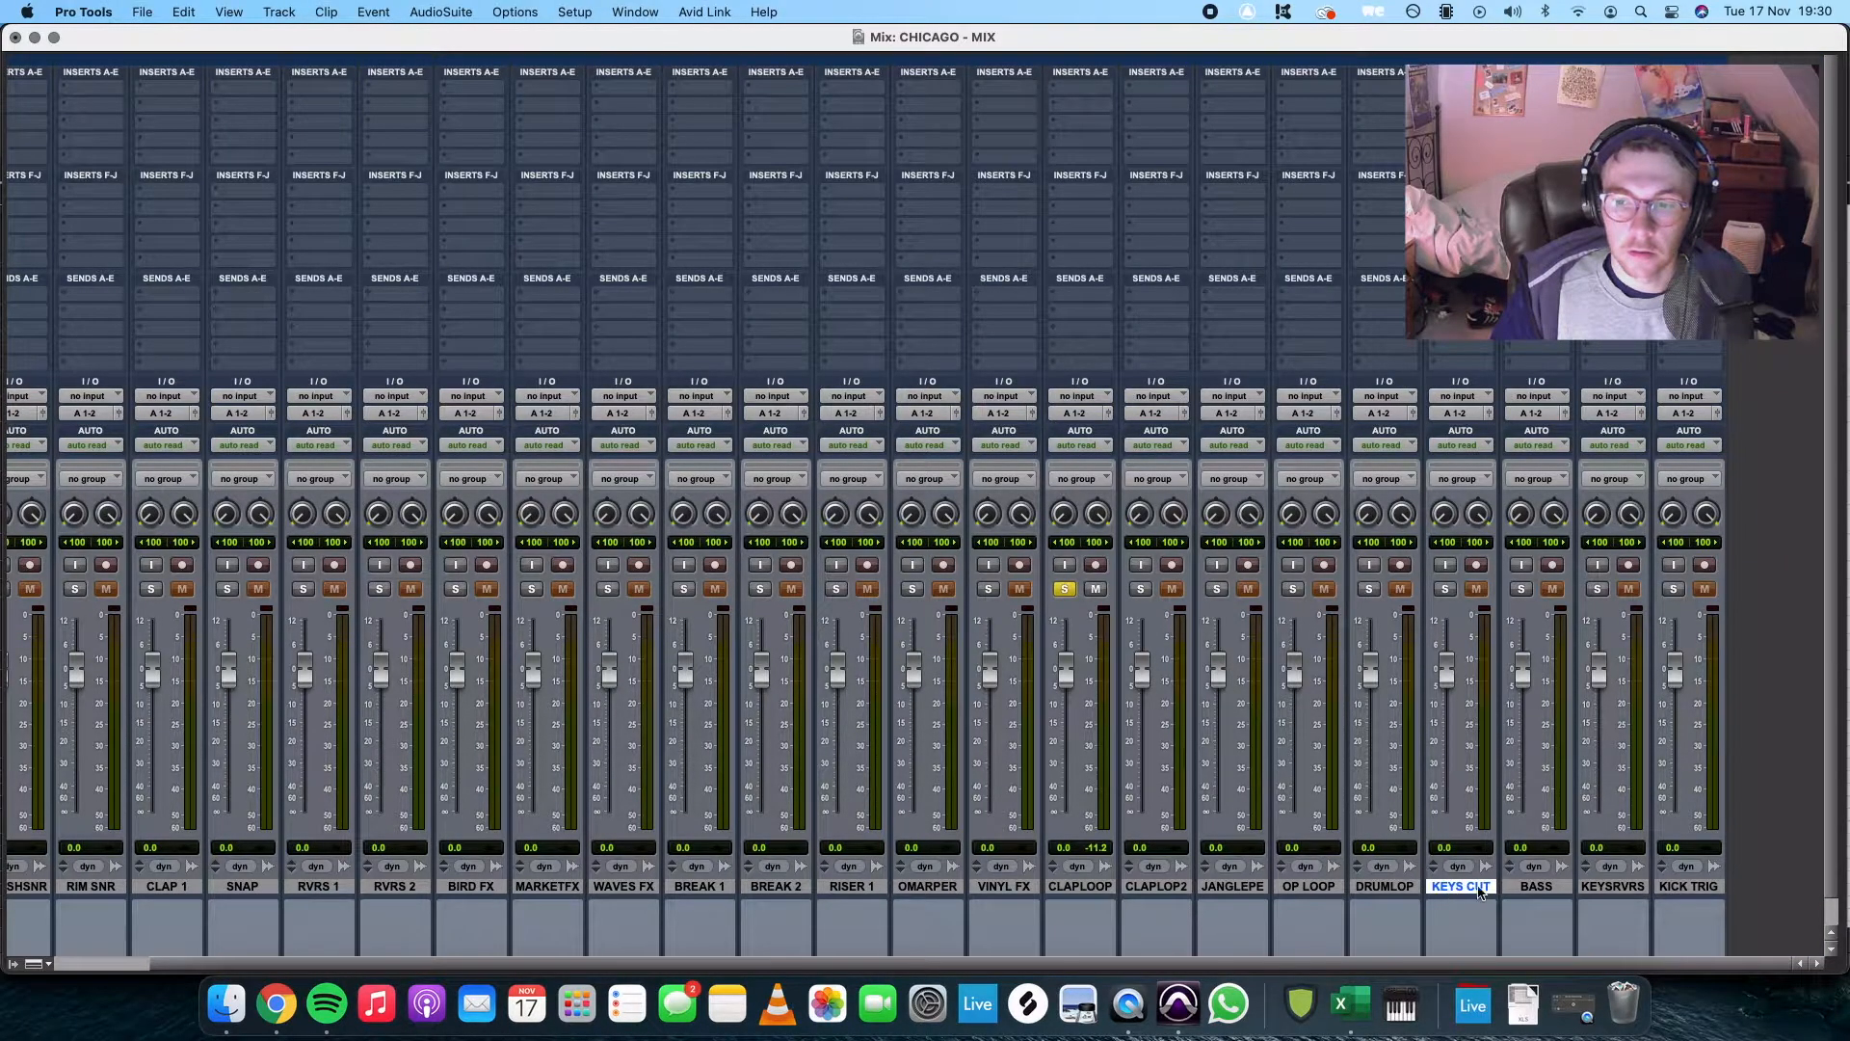
left_click(1614, 887, "super")
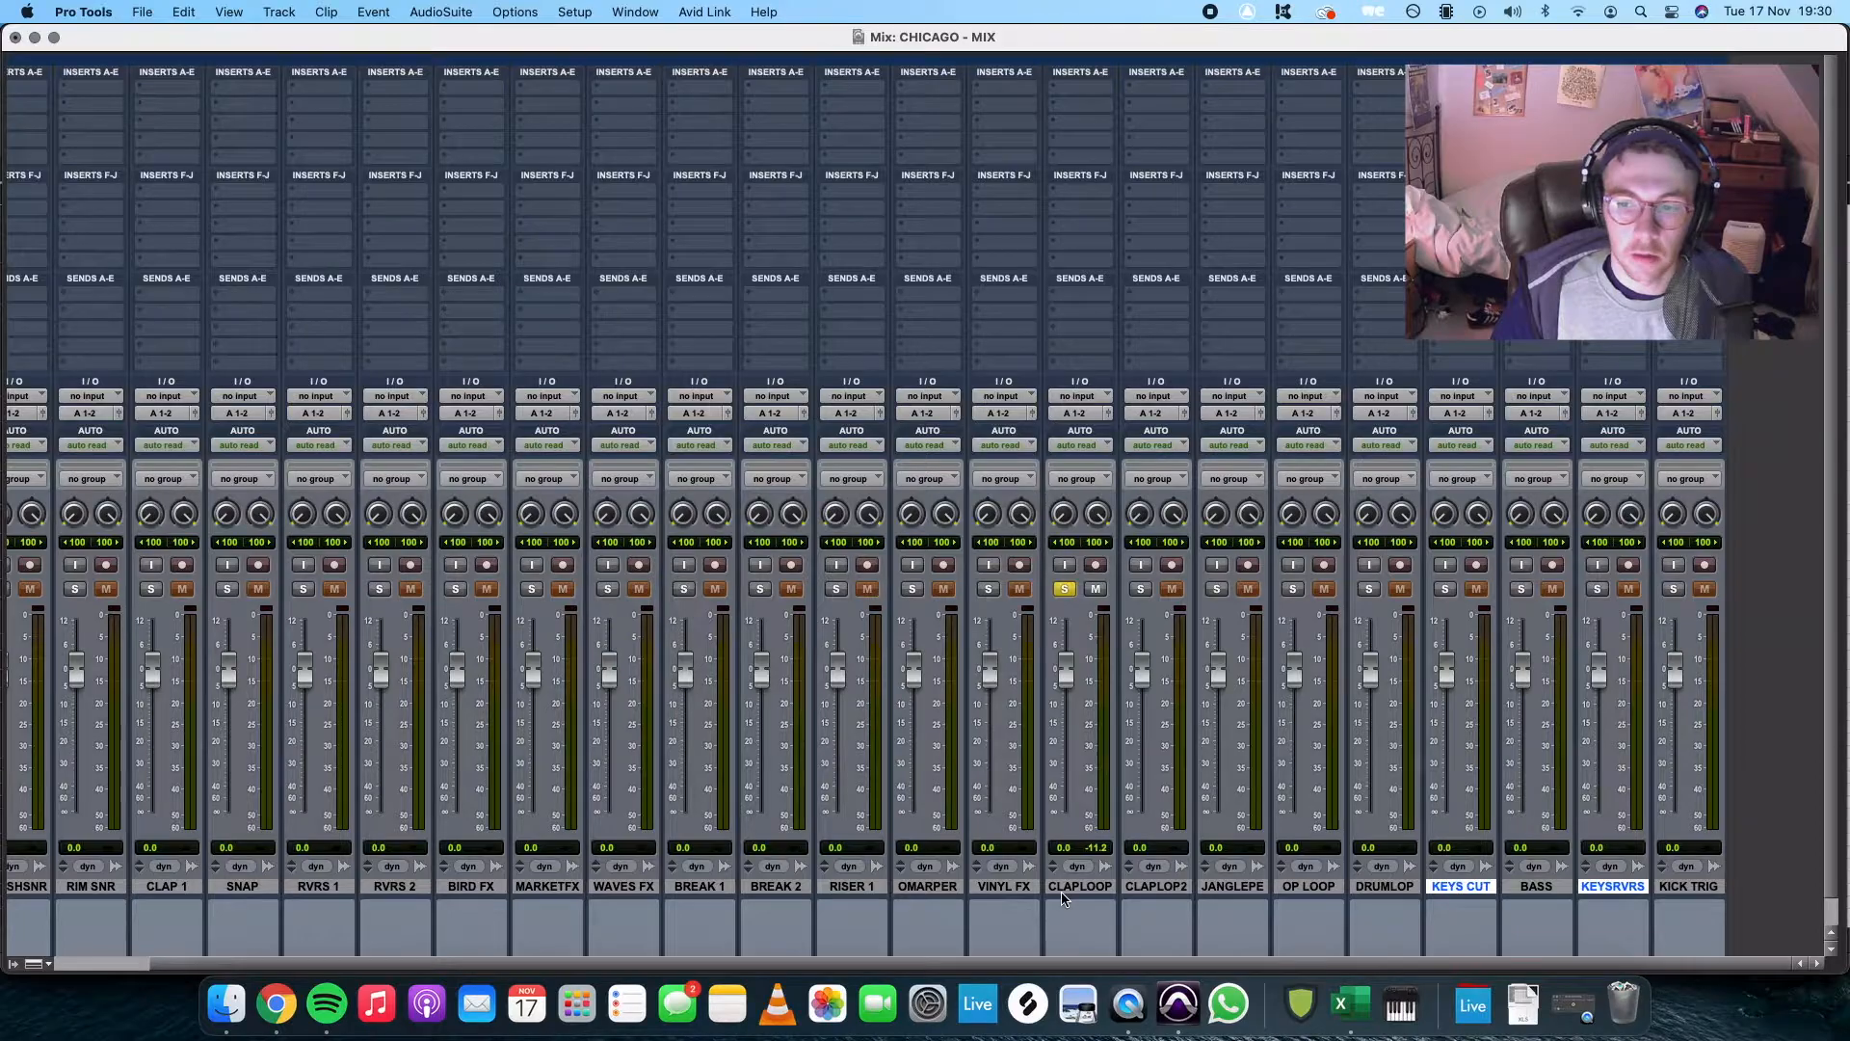
left_click_drag(1430, 872, 111, 858)
left_click(60, 885, "shift")
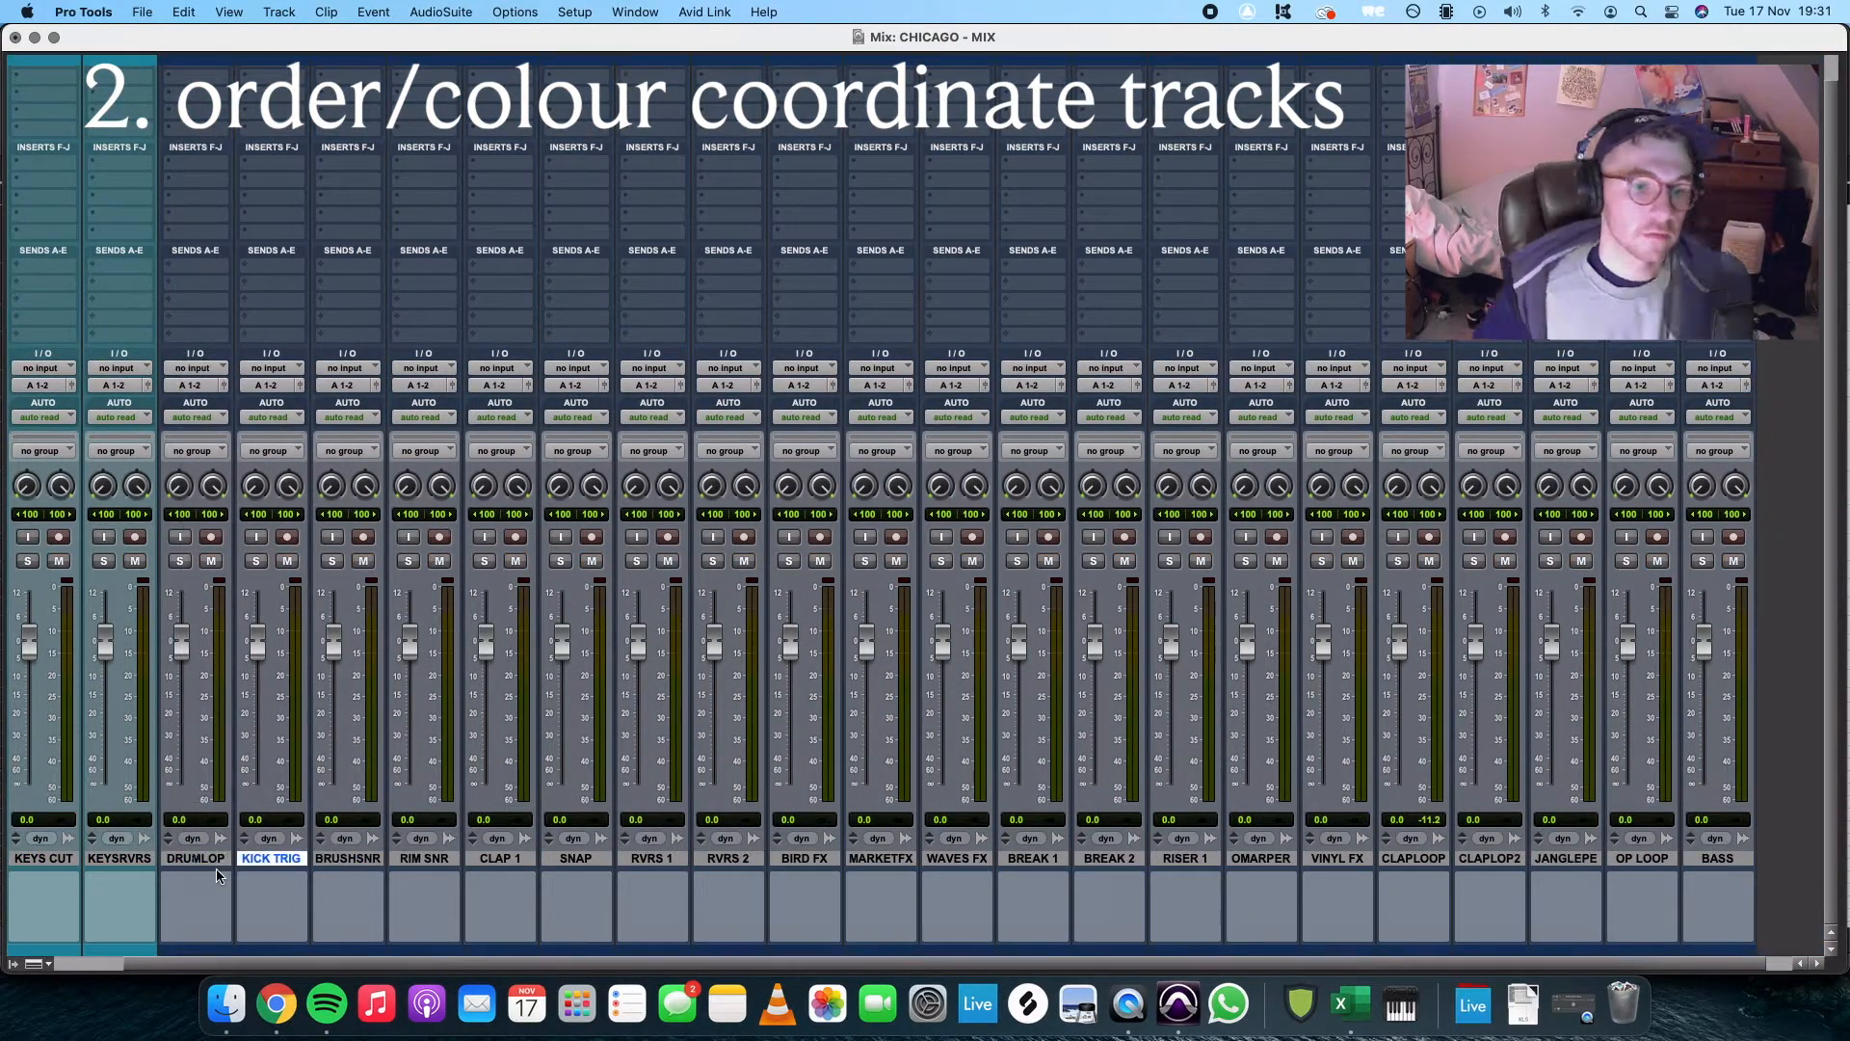
Place CLAP 1 after SNAP and the break tracks after the drums, and colour the DRUM LOOP through CLAP 1 tracks purple
left_click_drag(501, 858, 576, 857)
left_click_drag(1033, 857, 652, 858)
left_click(196, 858)
left_click(576, 858, "shift")
left_click(757, 535)
Colour the BREAK 1 and BREAK 2 tracks green
left_click(653, 857)
left_click(728, 857, "shift")
left_click(1044, 537)
left_click(678, 450)
Colour the RVRS 1 and RVRS 2 tracks indigo
left_click(804, 857)
left_click(880, 857, "shift")
double_click(873, 948)
Move the BIRD FX, MARKET FX and WAVES FX tracks to the end of the mixer
left_click(957, 858)
left_click(1109, 857, "shift")
left_click_drag(1185, 858, 1581, 858)
Colour the percussion tracks from OMAR PERC through OP LOOP blue
left_click(1137, 857)
left_click(1387, 858, "shift")
double_click(1386, 949)
left_click(1156, 523)
left_click(678, 450)
Colour the BASS track crimson and the VINYL, BIRD, MARKET and WAVES FX tracks brown
left_click(1457, 858)
double_click(1462, 948)
left_click(839, 524)
left_click(1538, 858)
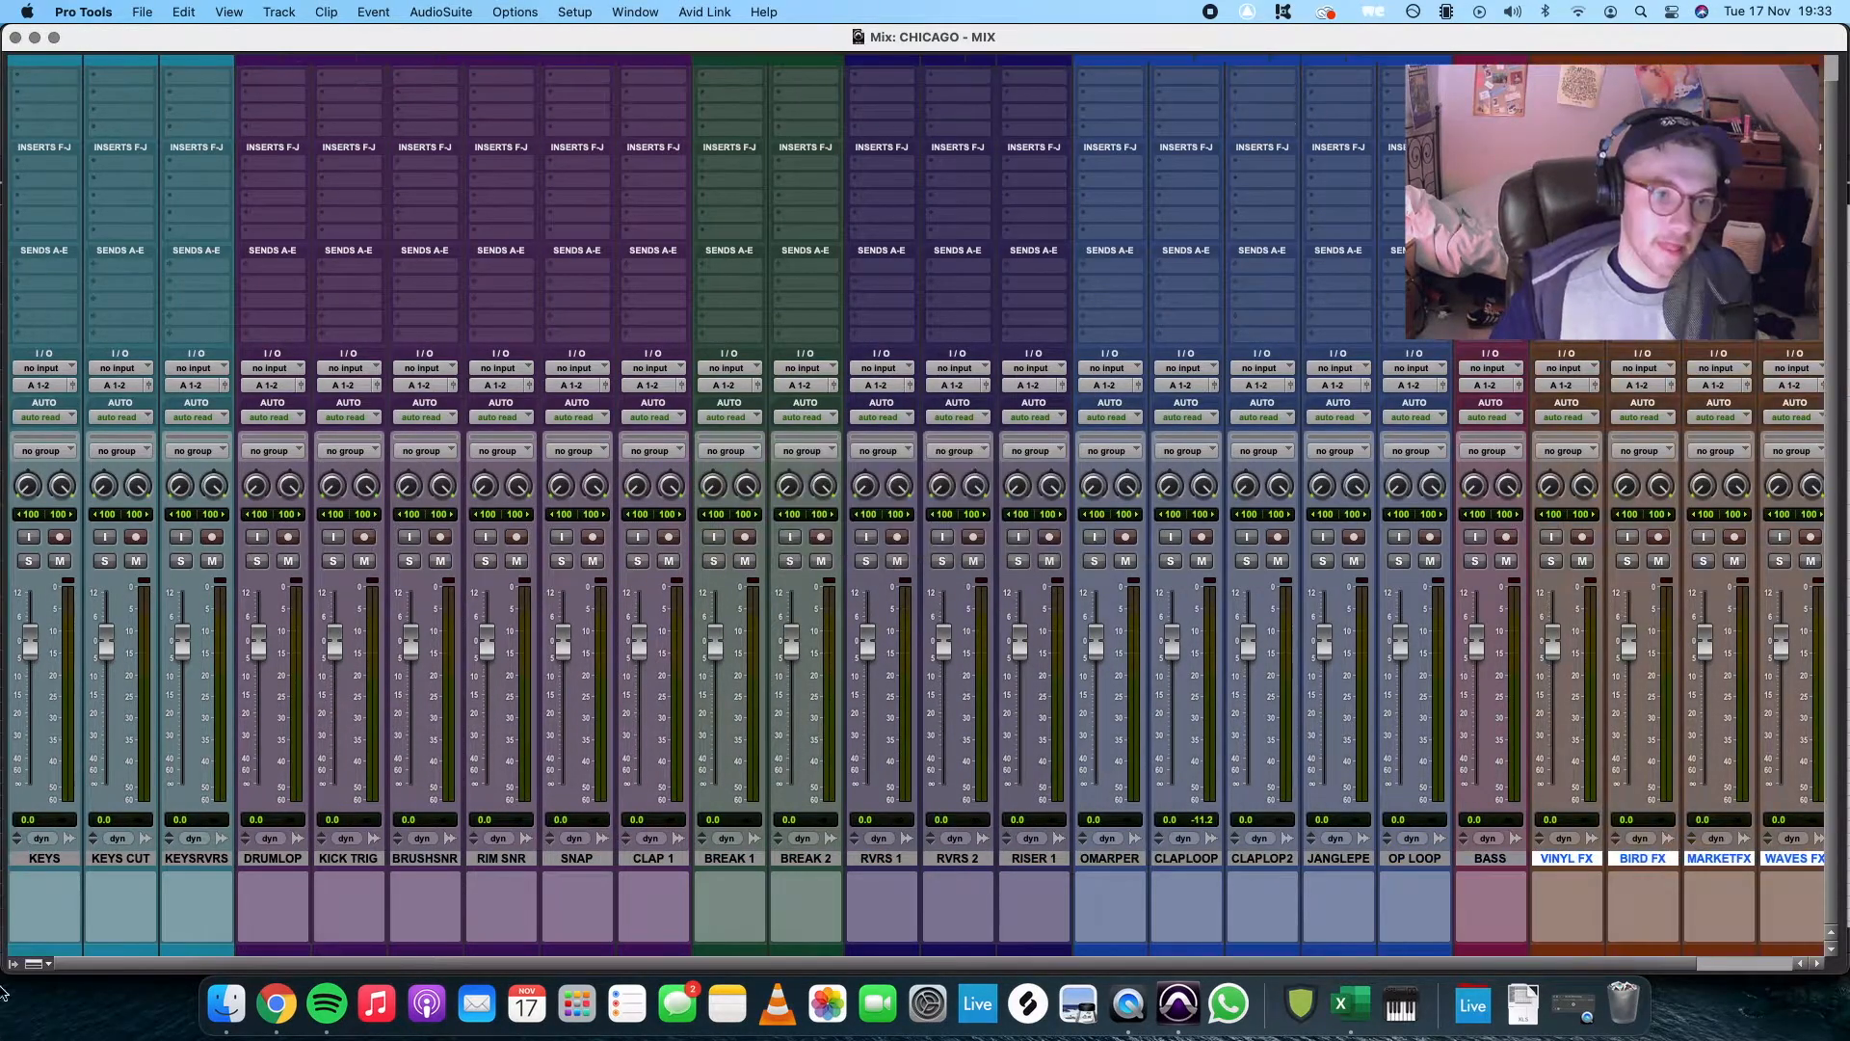
Create a Mix/Edit group named KEYS with ID k from the KEYS, KEYS CUT and KEYS RVRS tracks, and switch it off
left_click(71, 862)
left_click(193, 859, "shift")
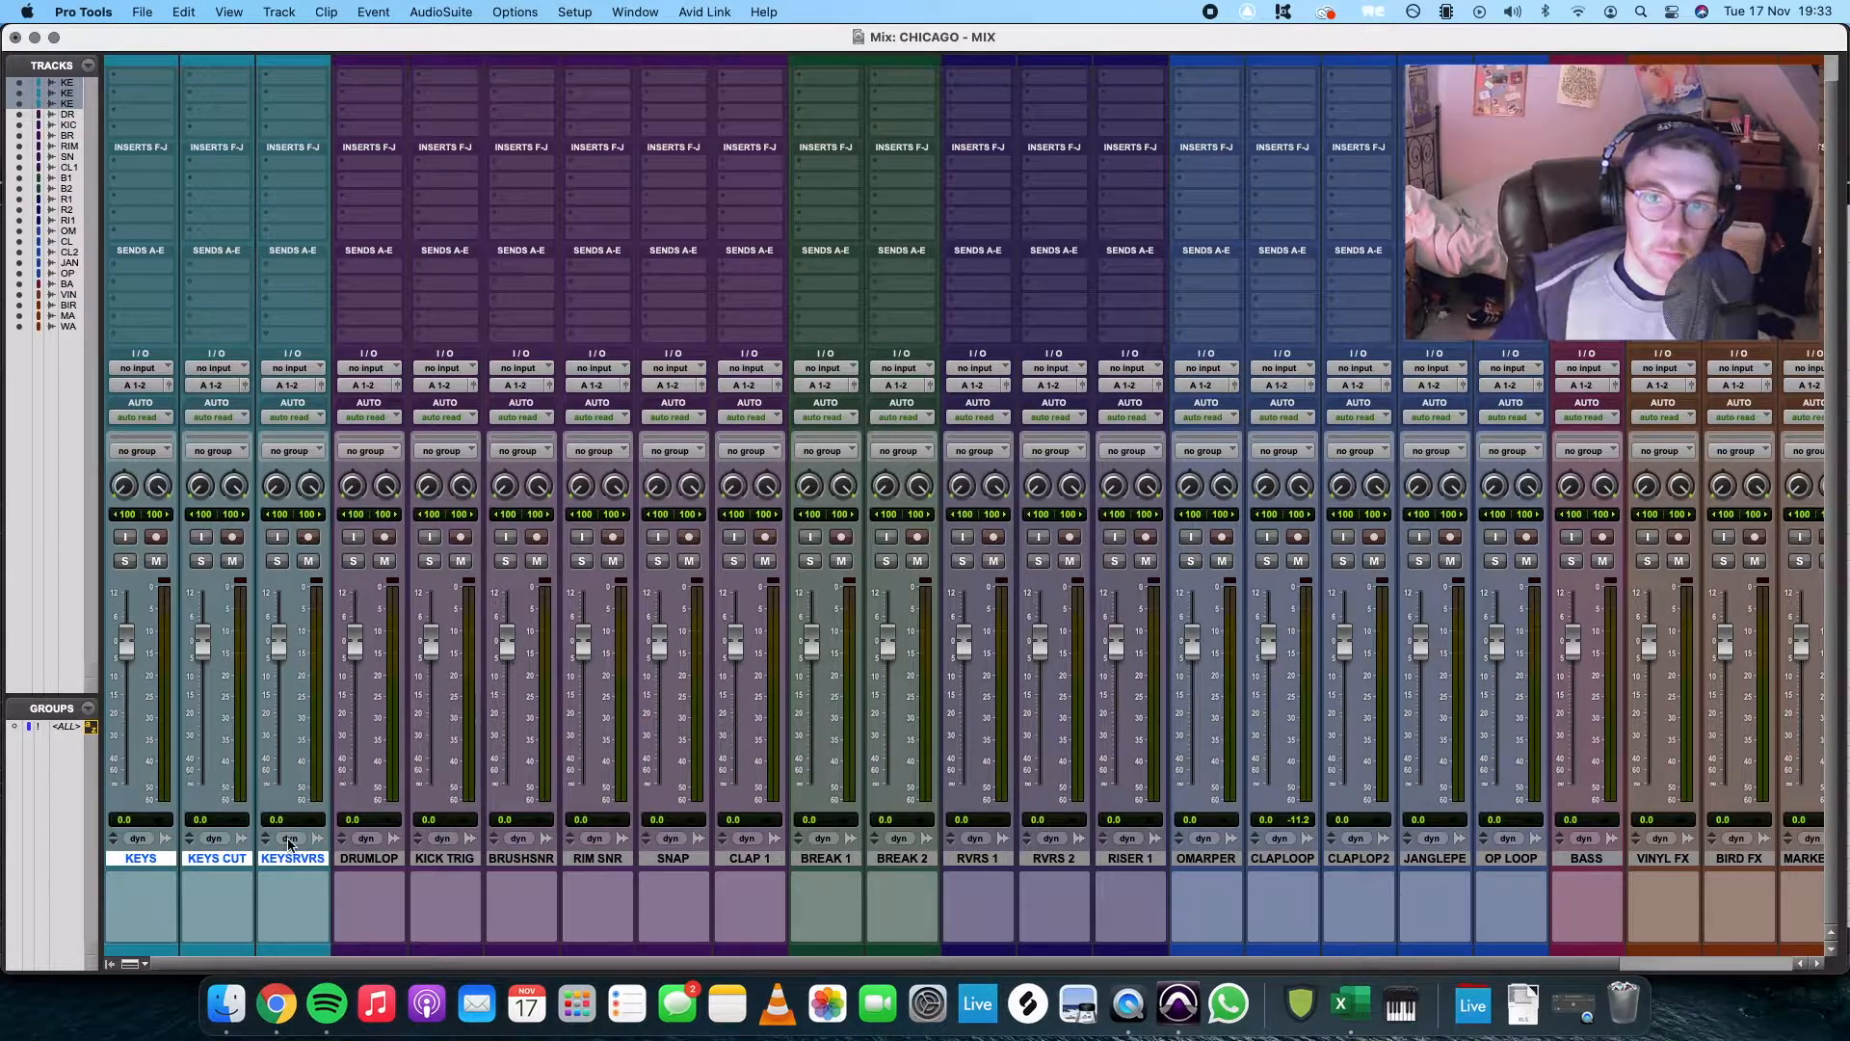
key("super+g")
type("KEYS")
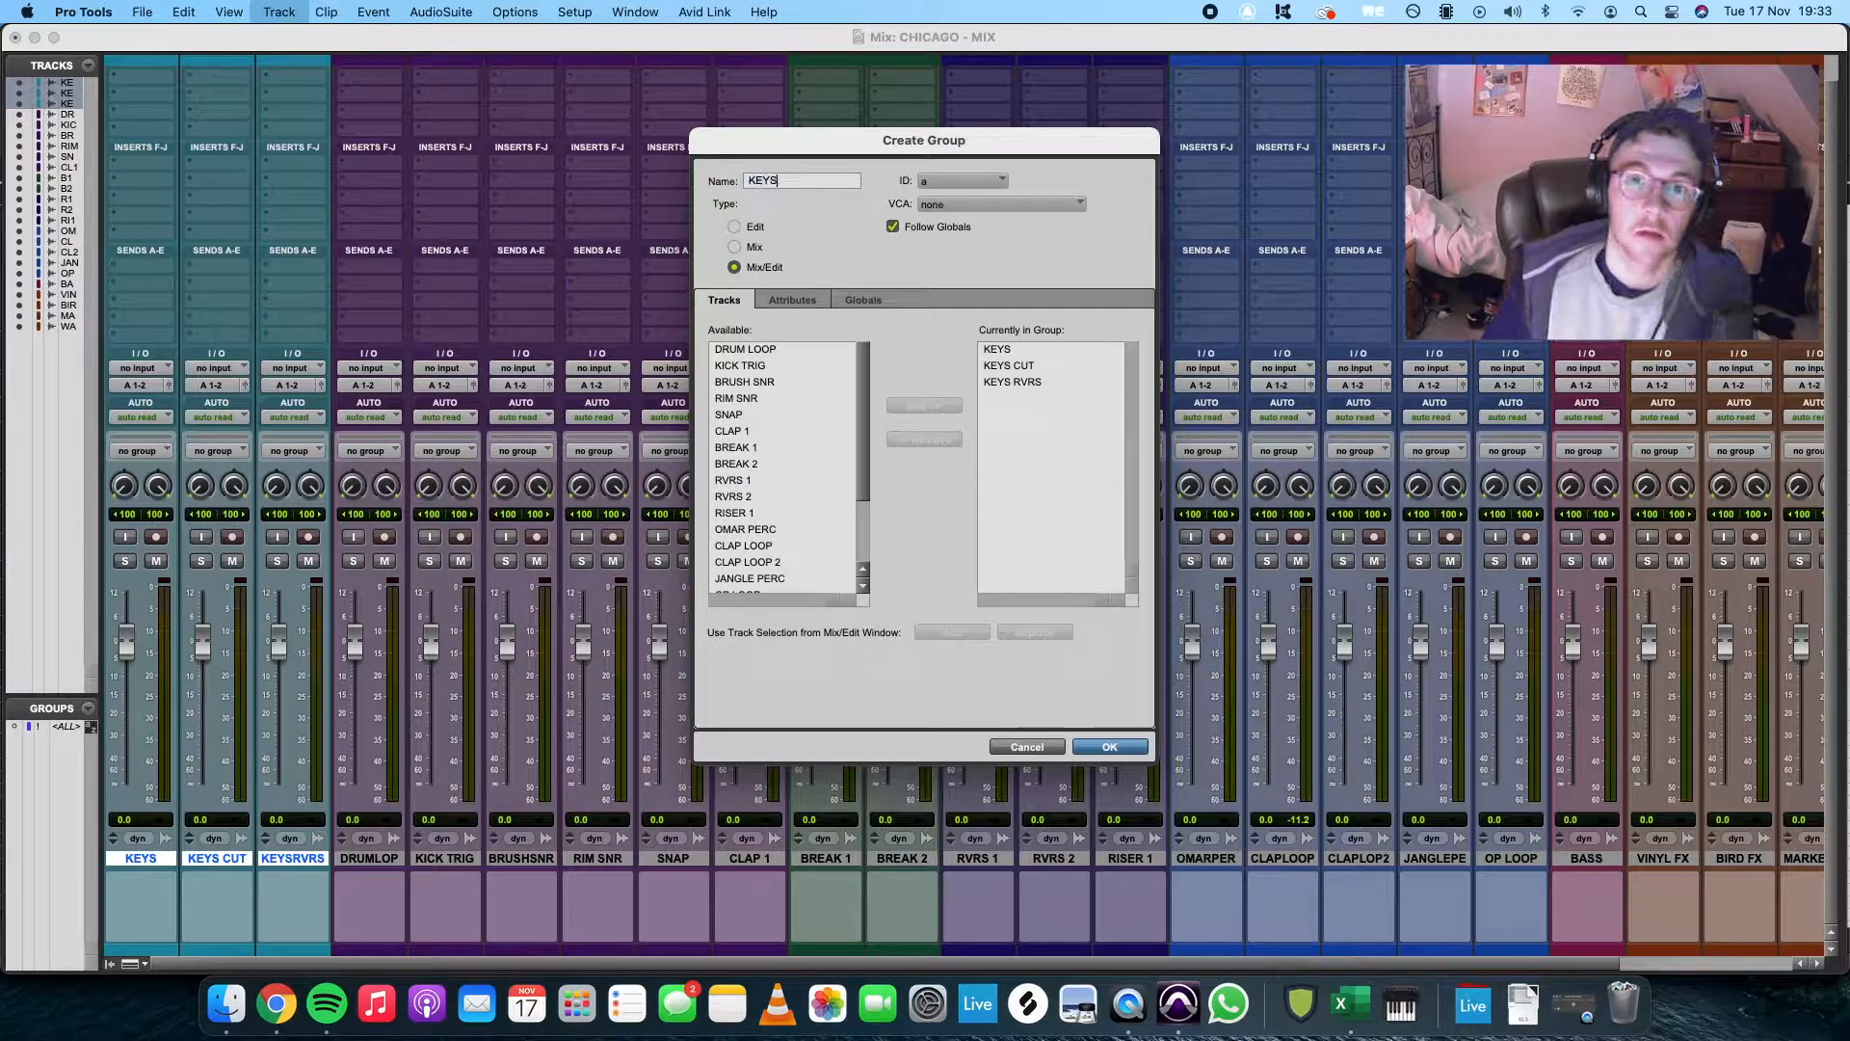
left_click(958, 181)
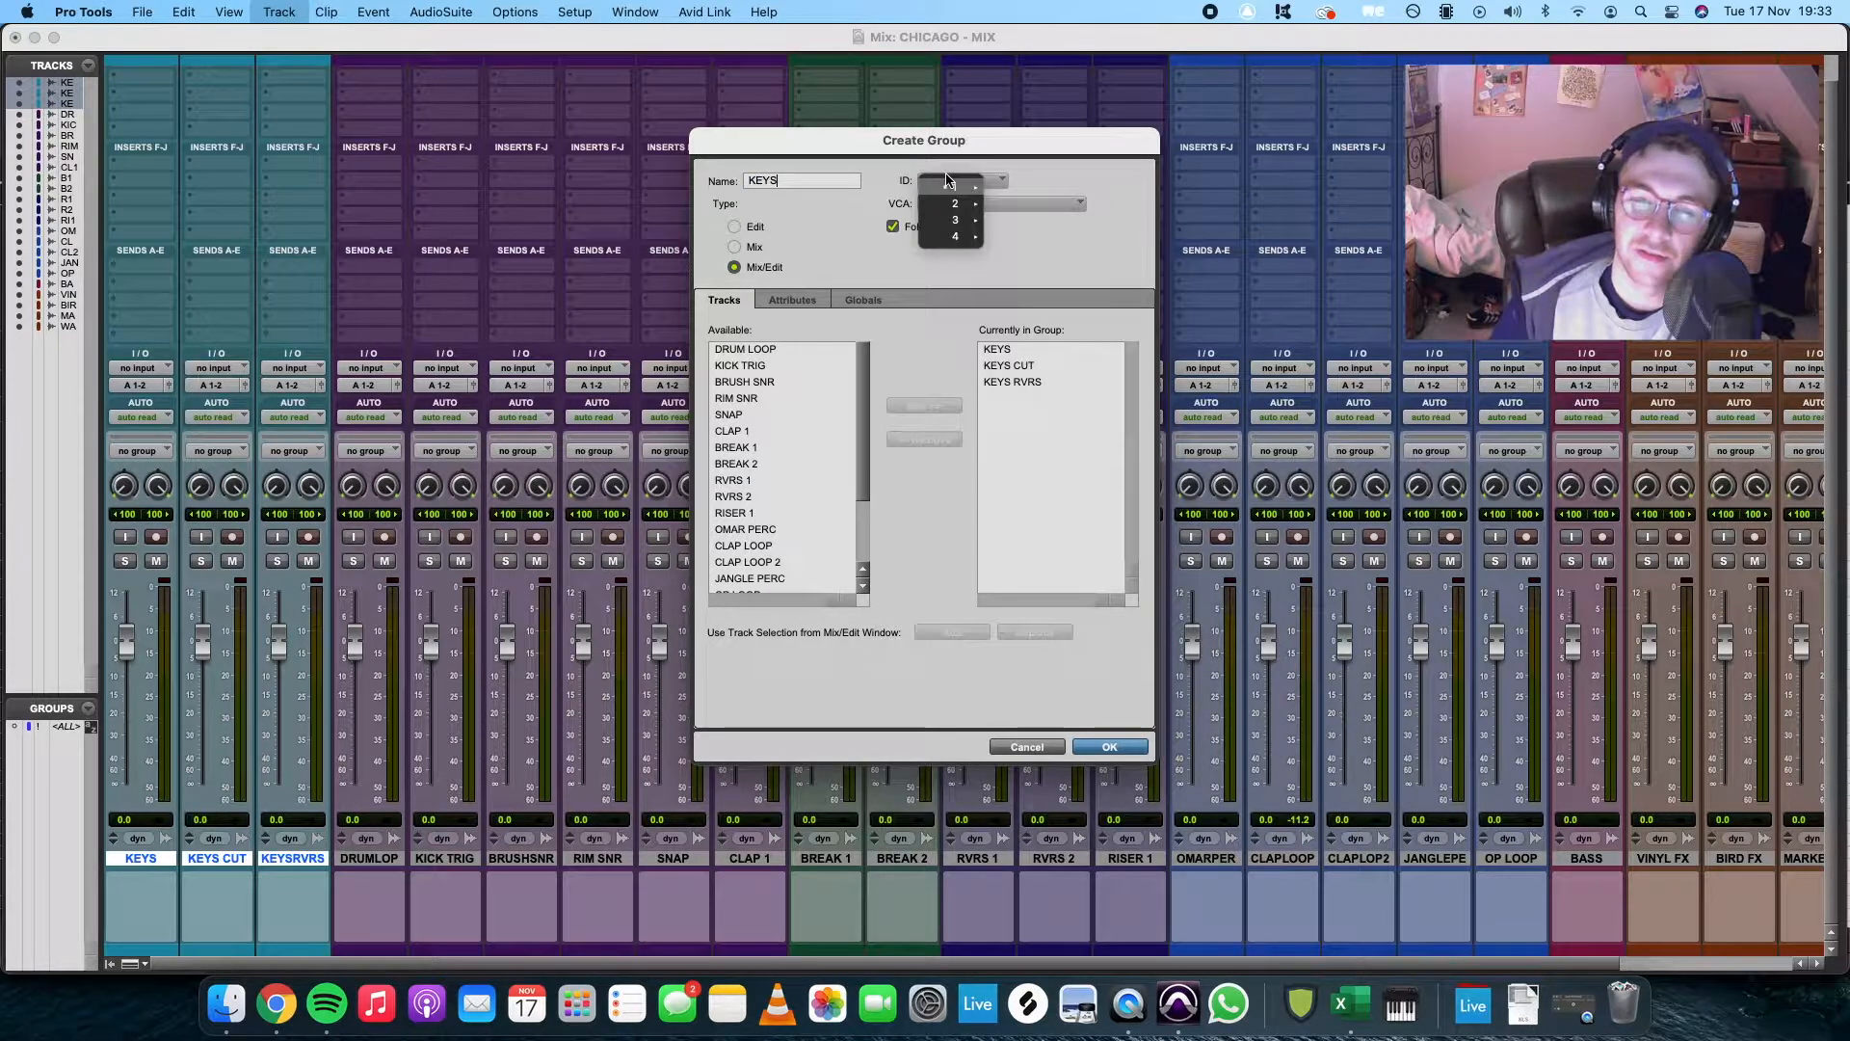
mouse_move(957, 190)
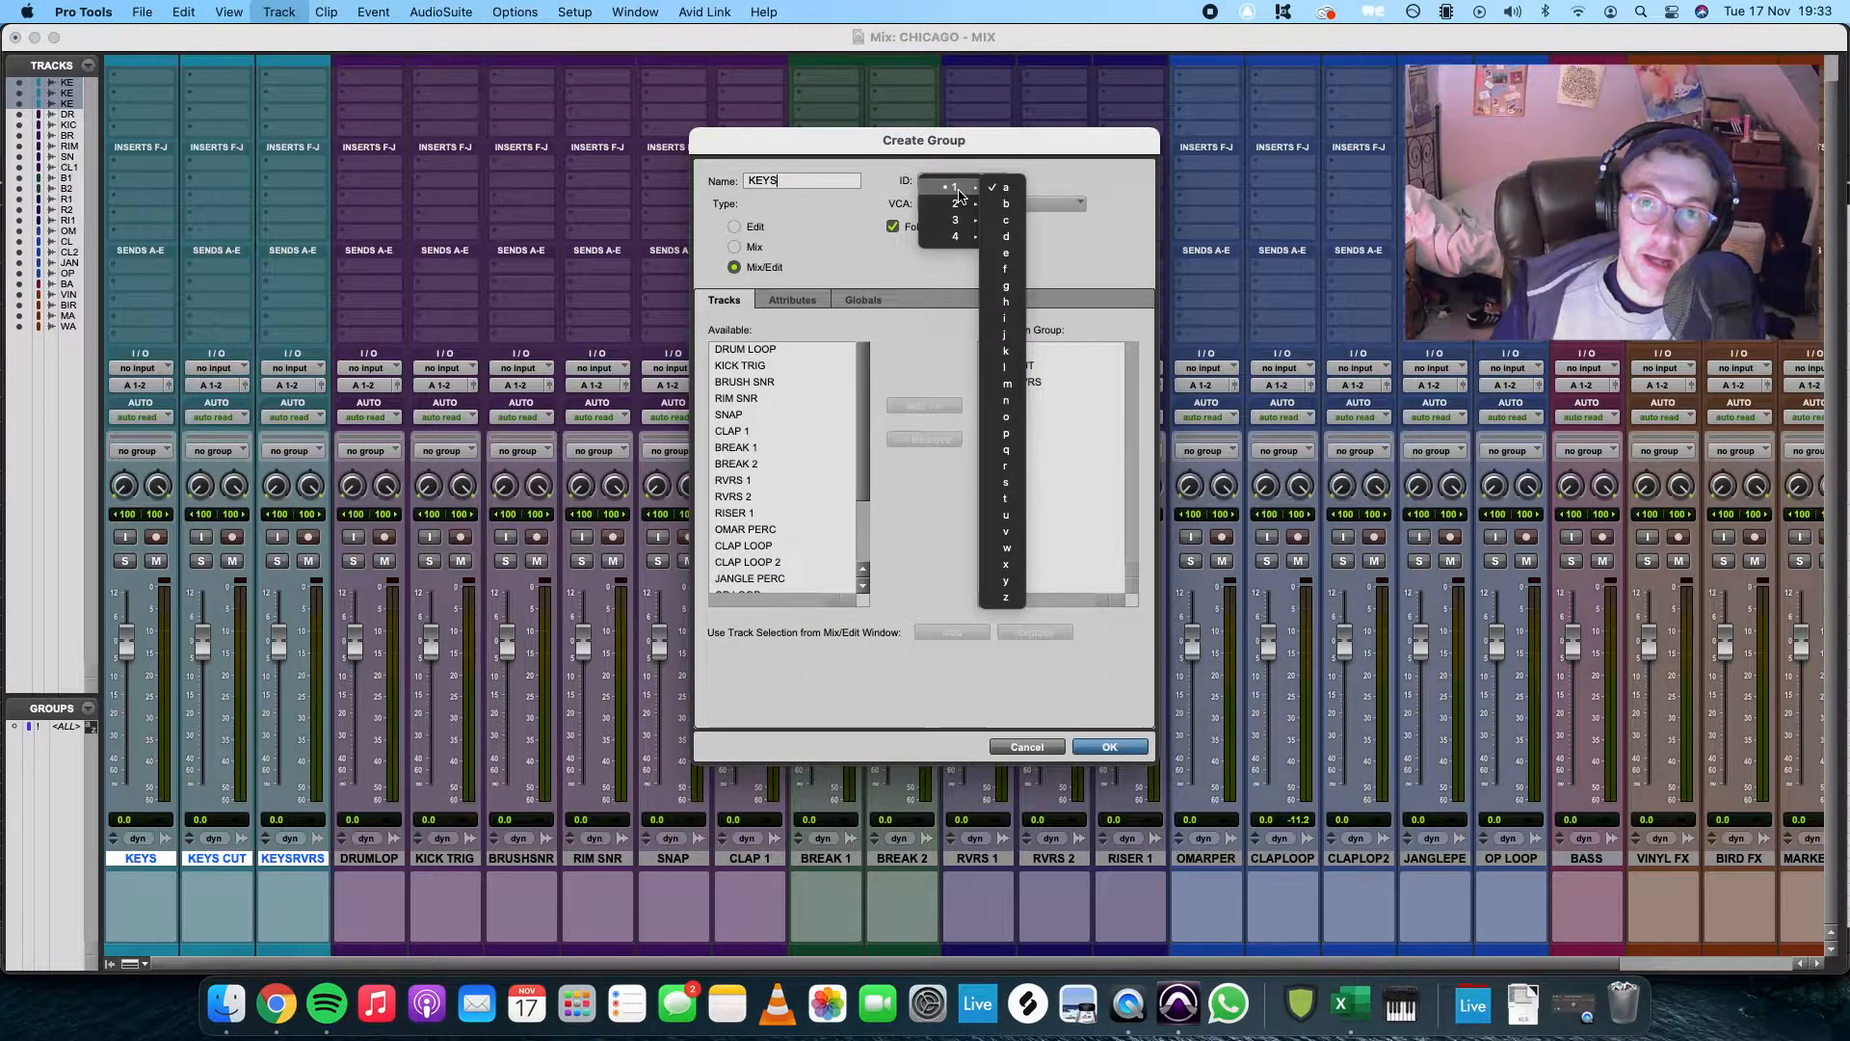
left_click(1015, 351)
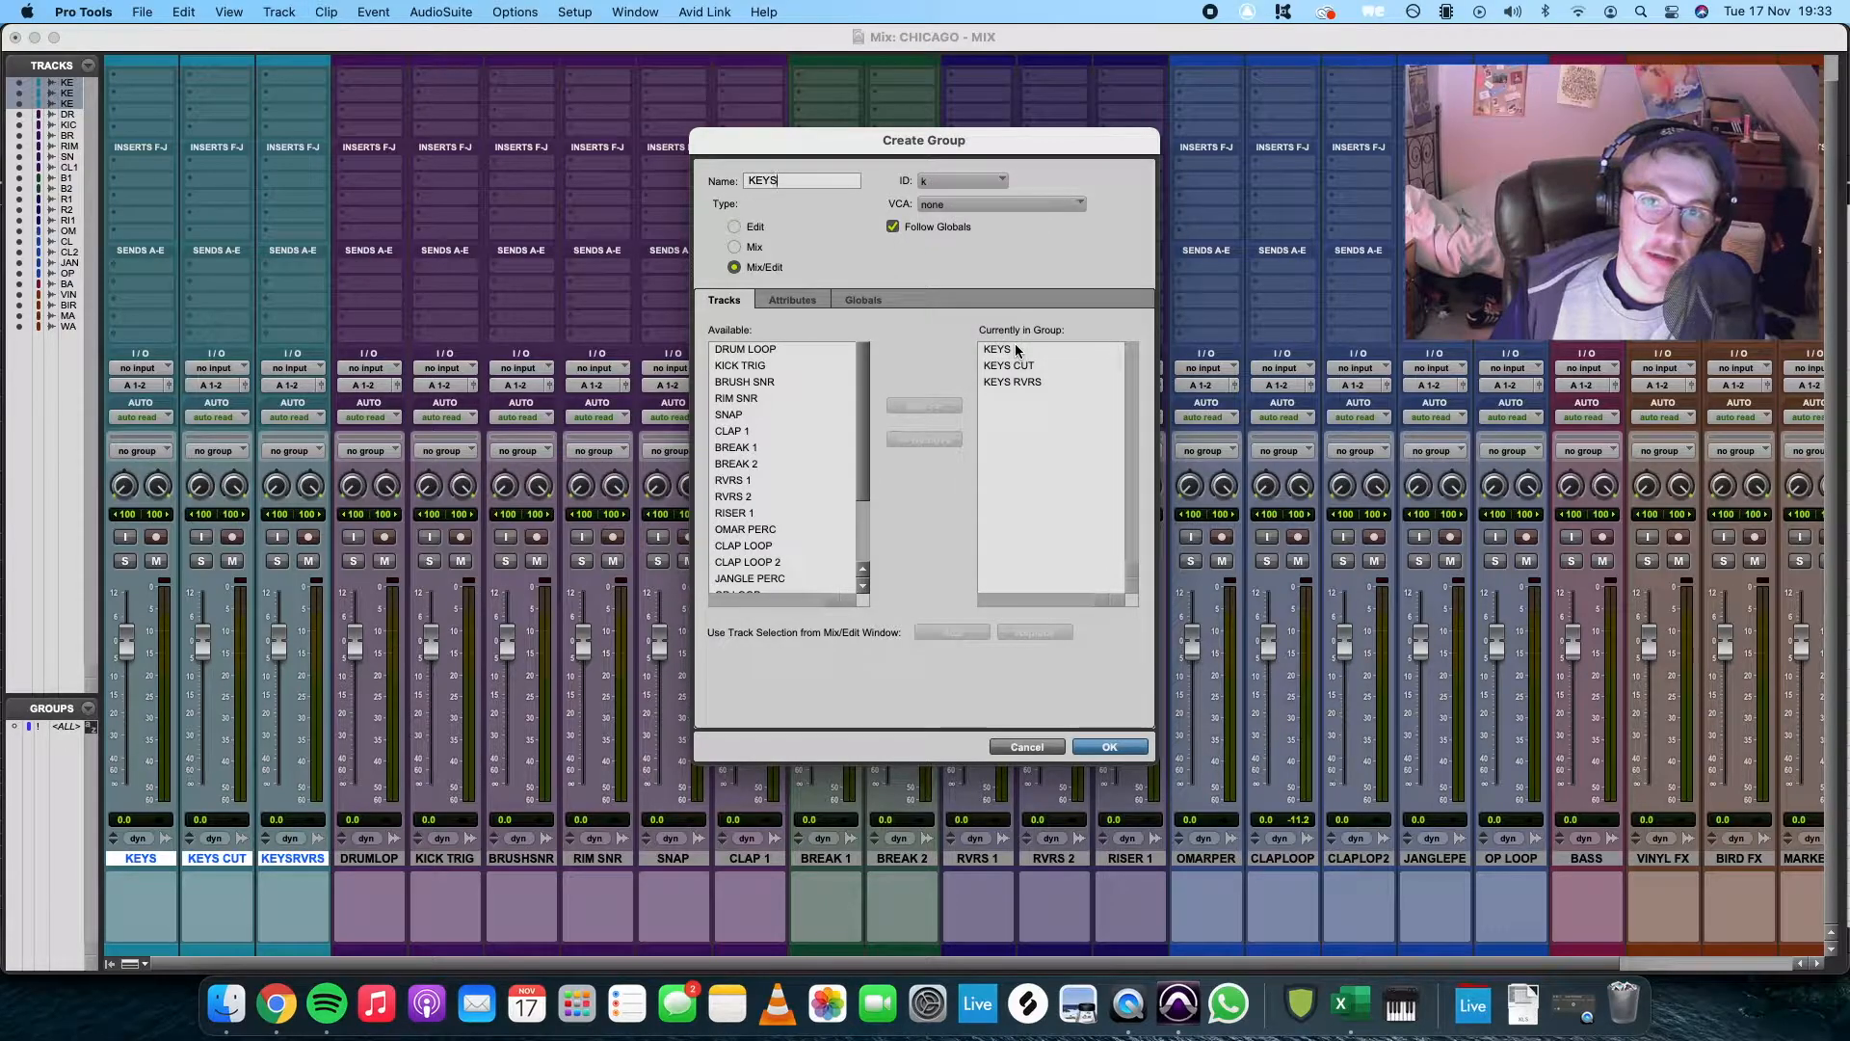
left_click(1094, 742)
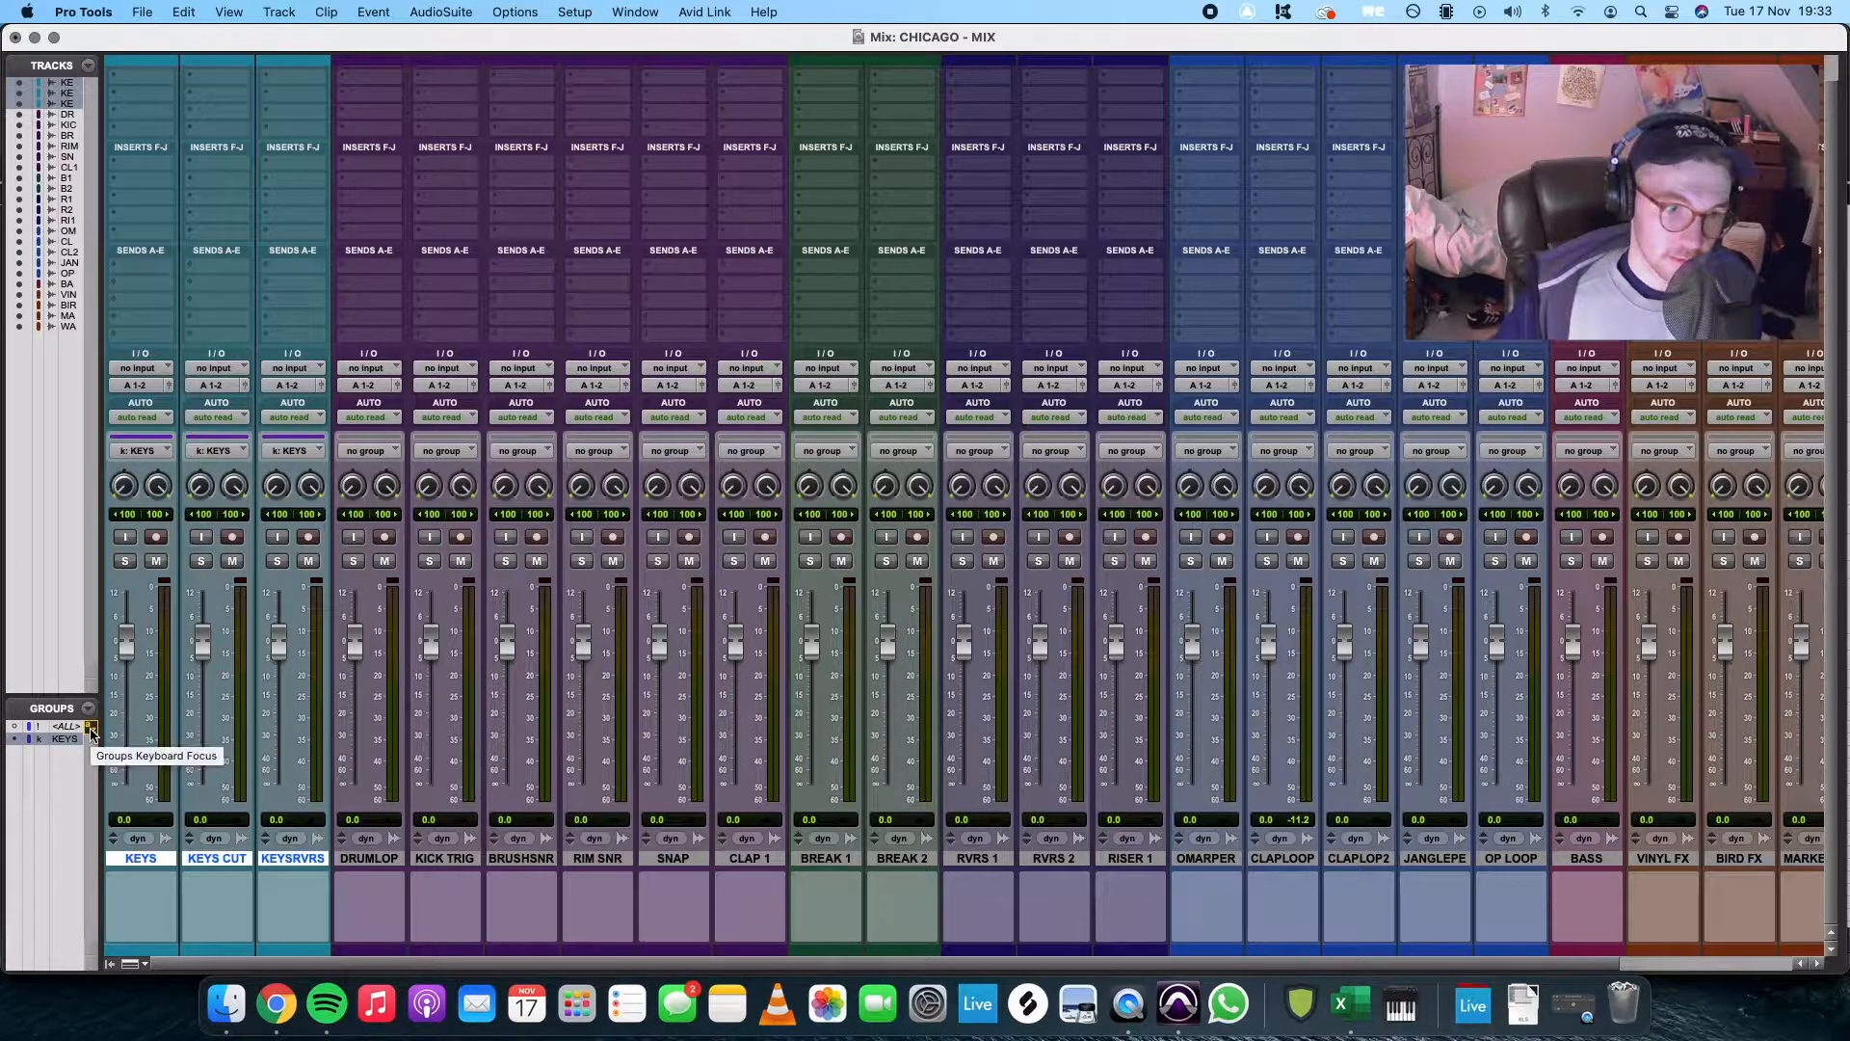
key("k")
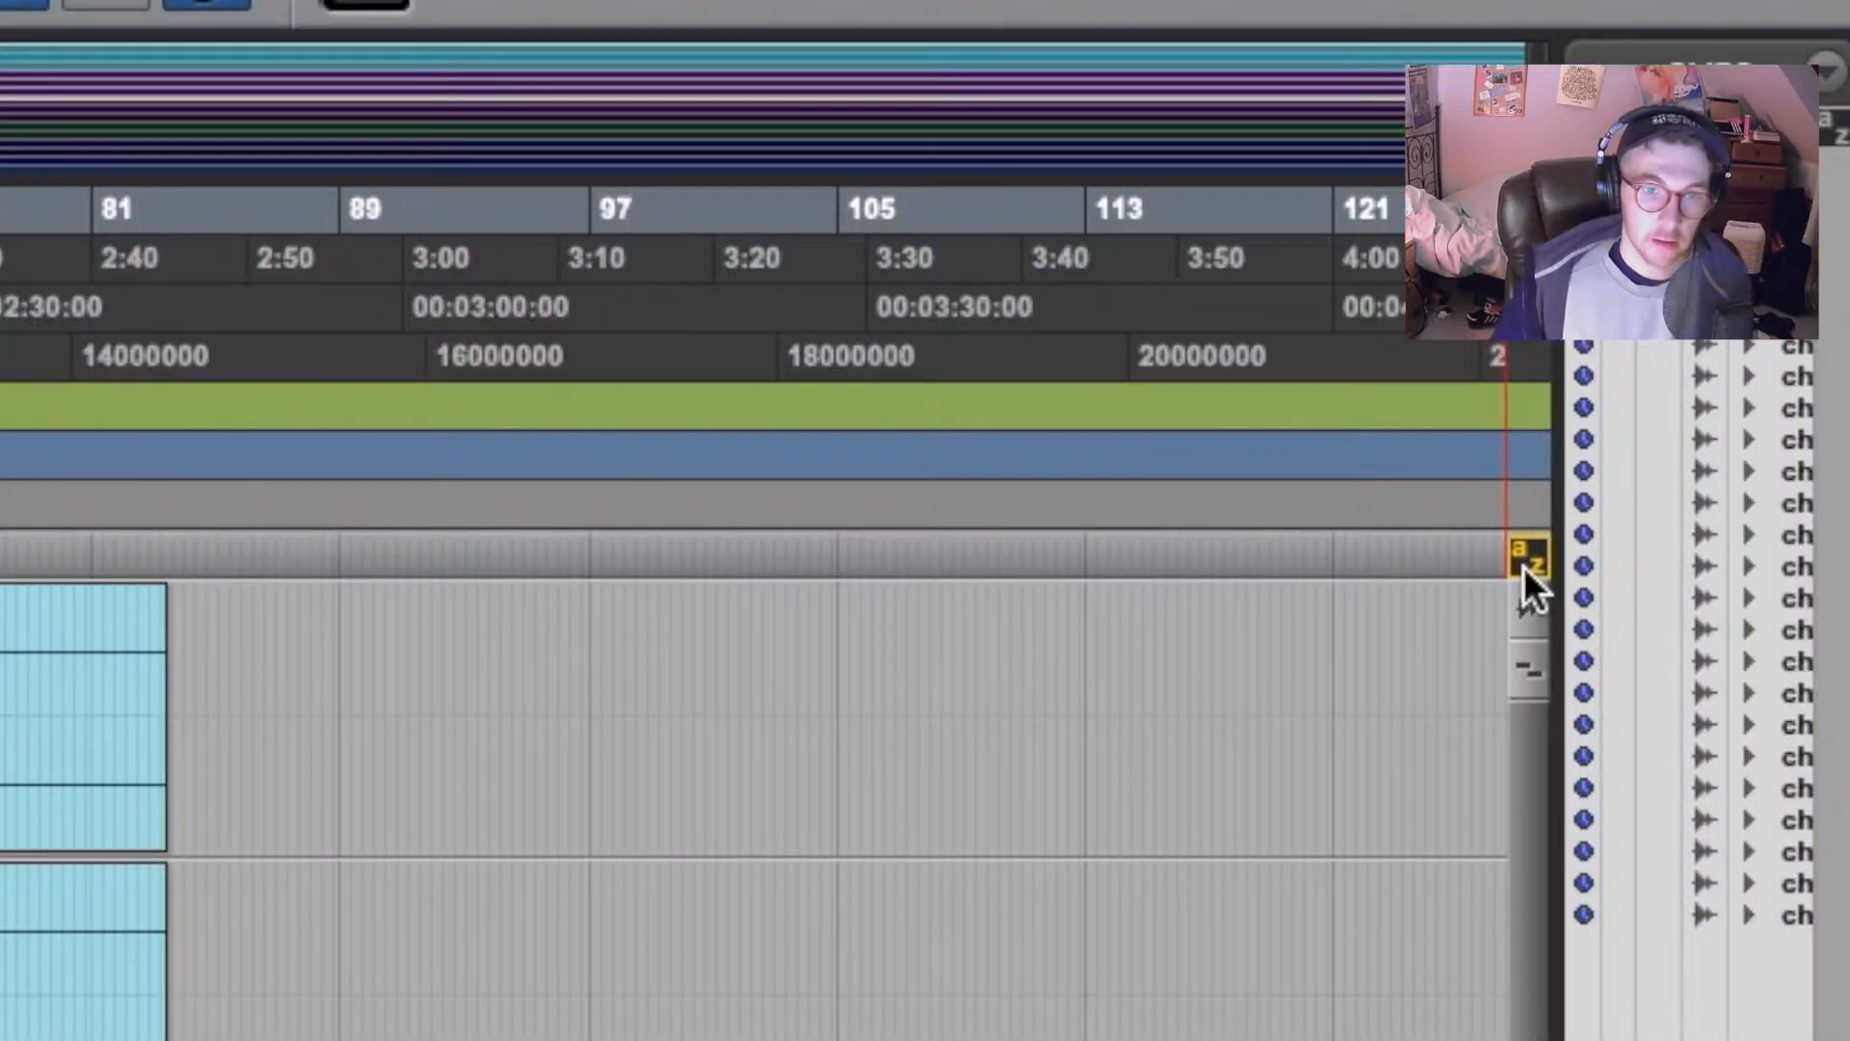
Zoom the edit timeline in and back out to examine the keys clips
key("t")
key("t")
key("t")
key("t")
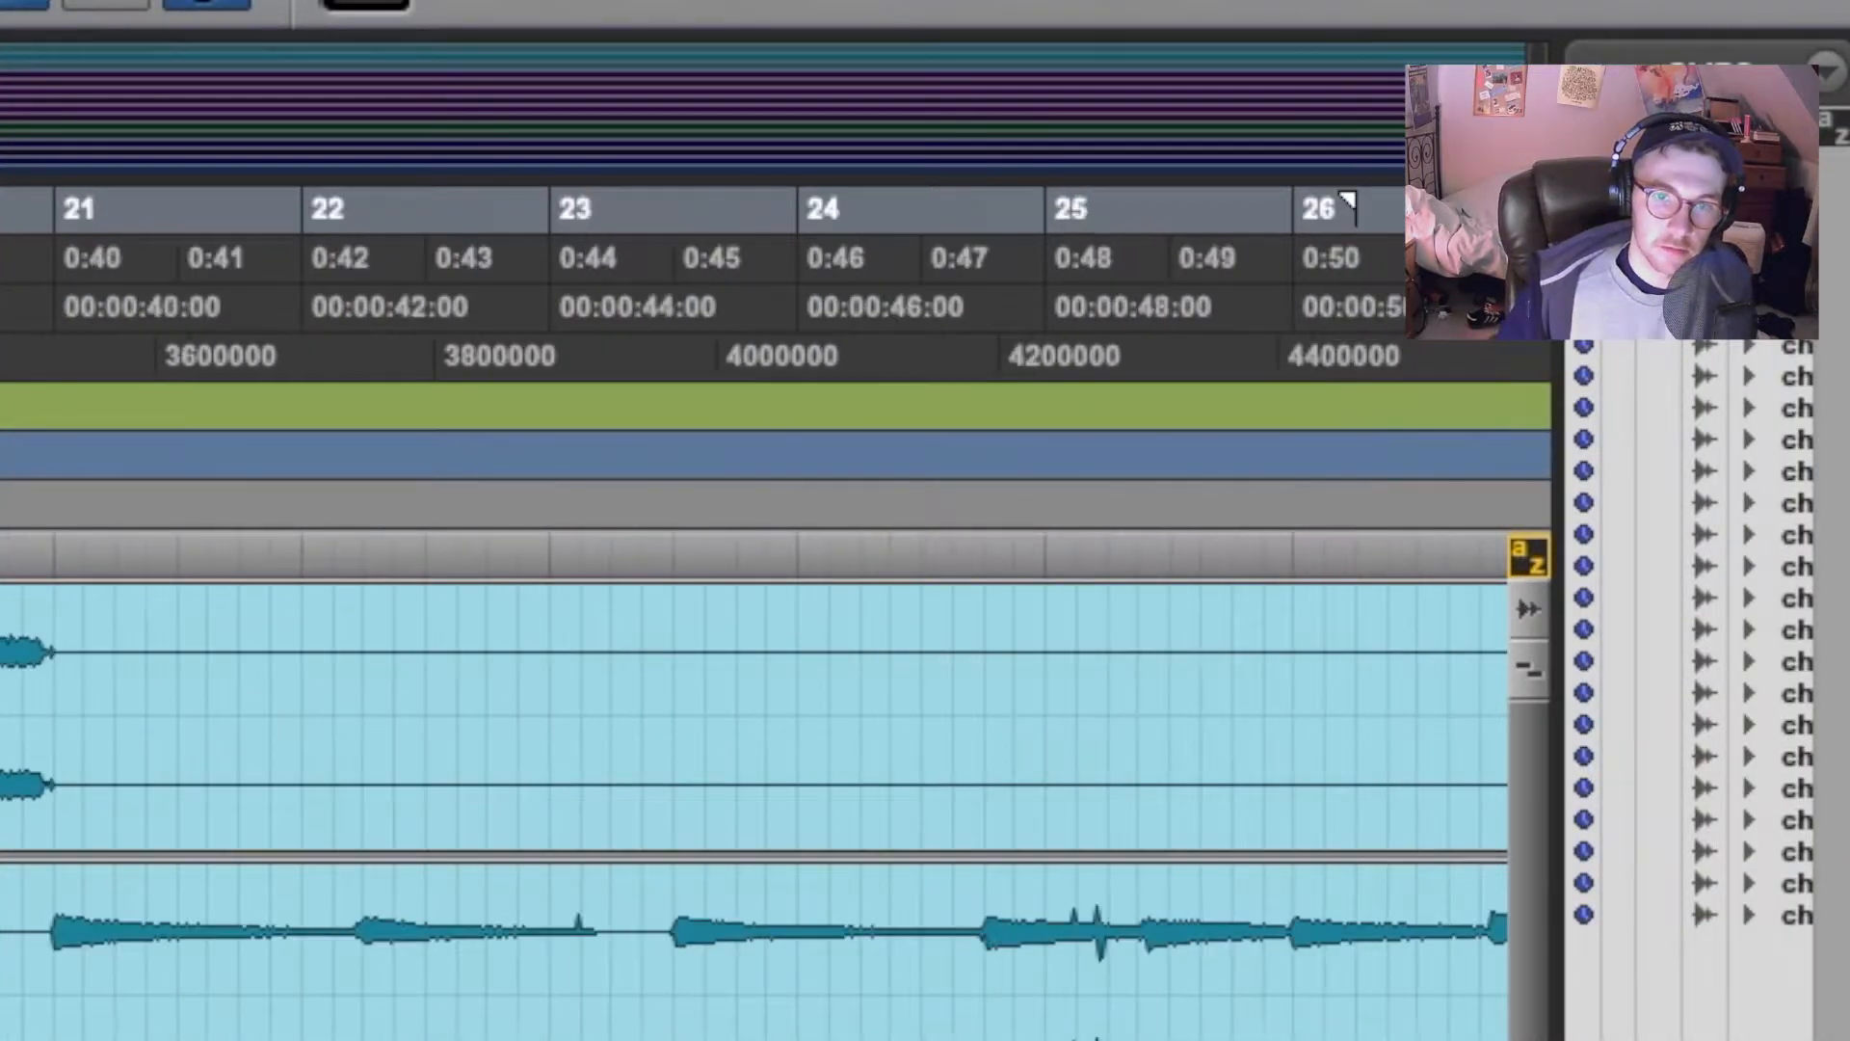
key("r")
key("r")
key("r")
key("r")
key("t")
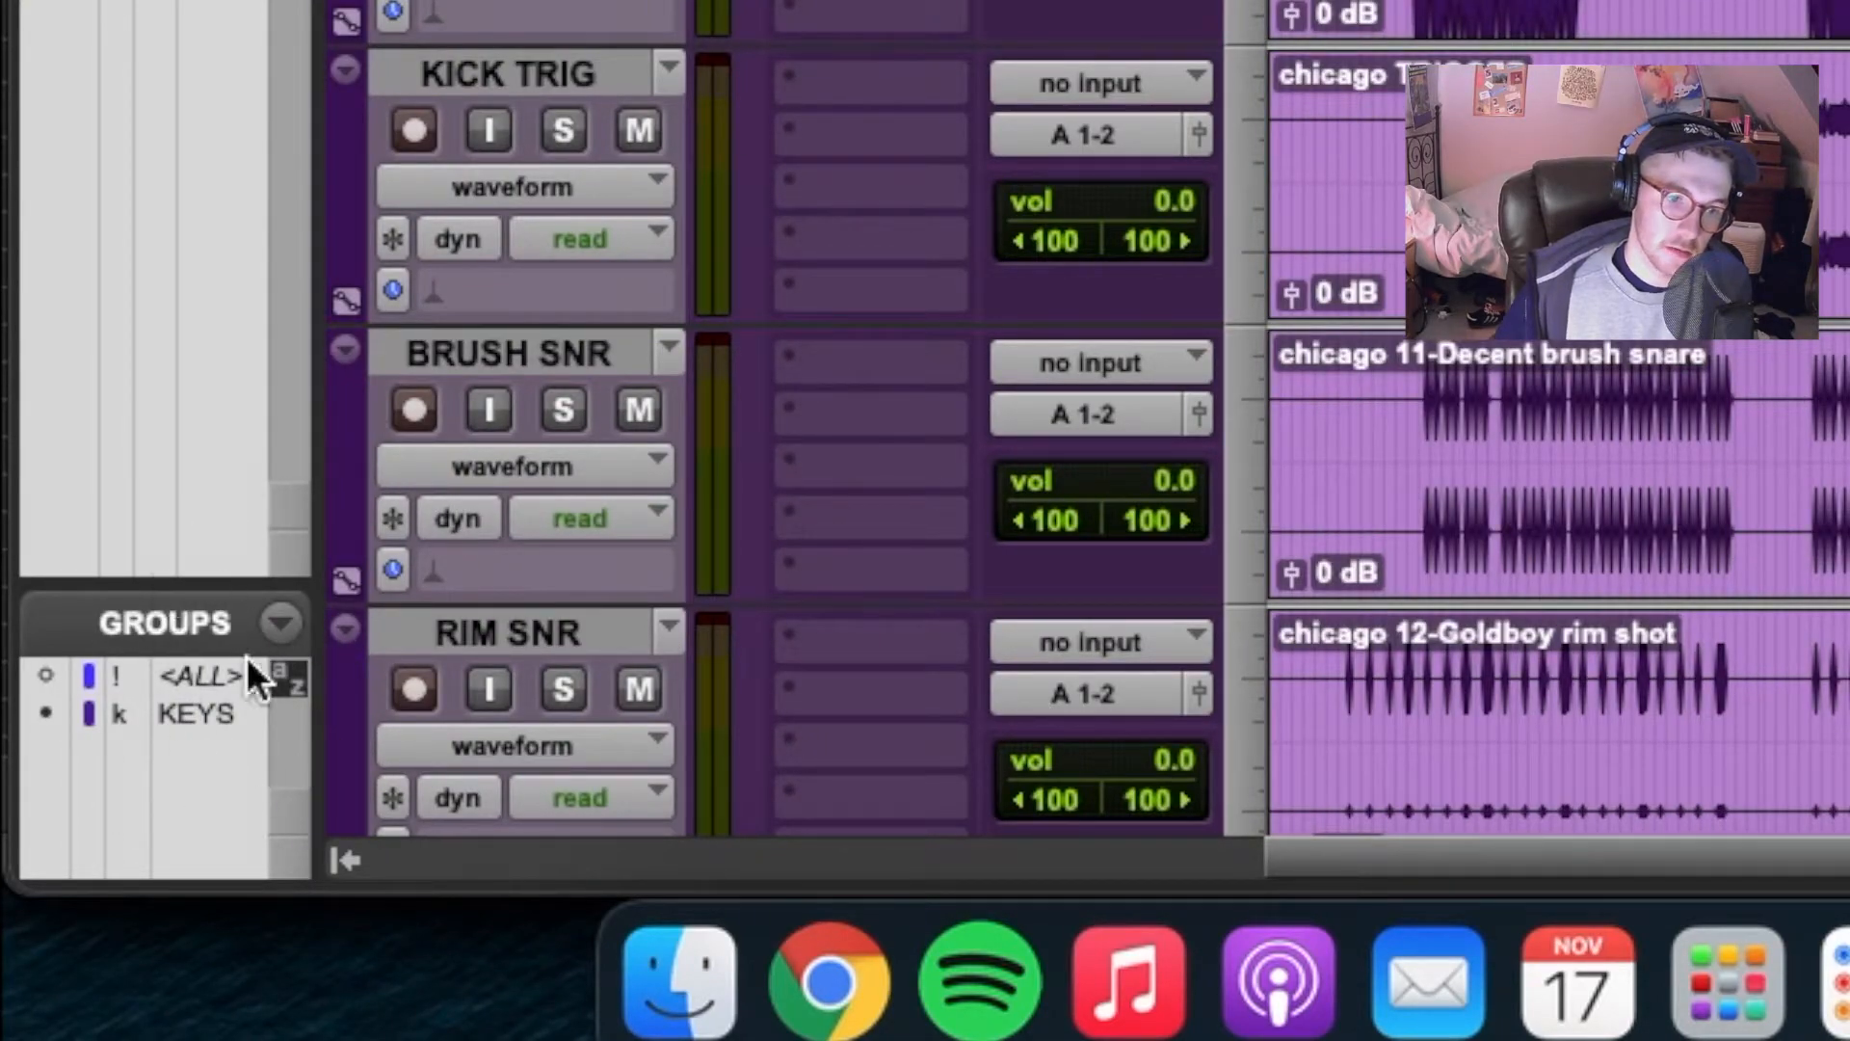
Create a Mix/Edit group named DRUMS with ID d from the tracks DRUM LOOP through CLAP 1
key("super+equal")
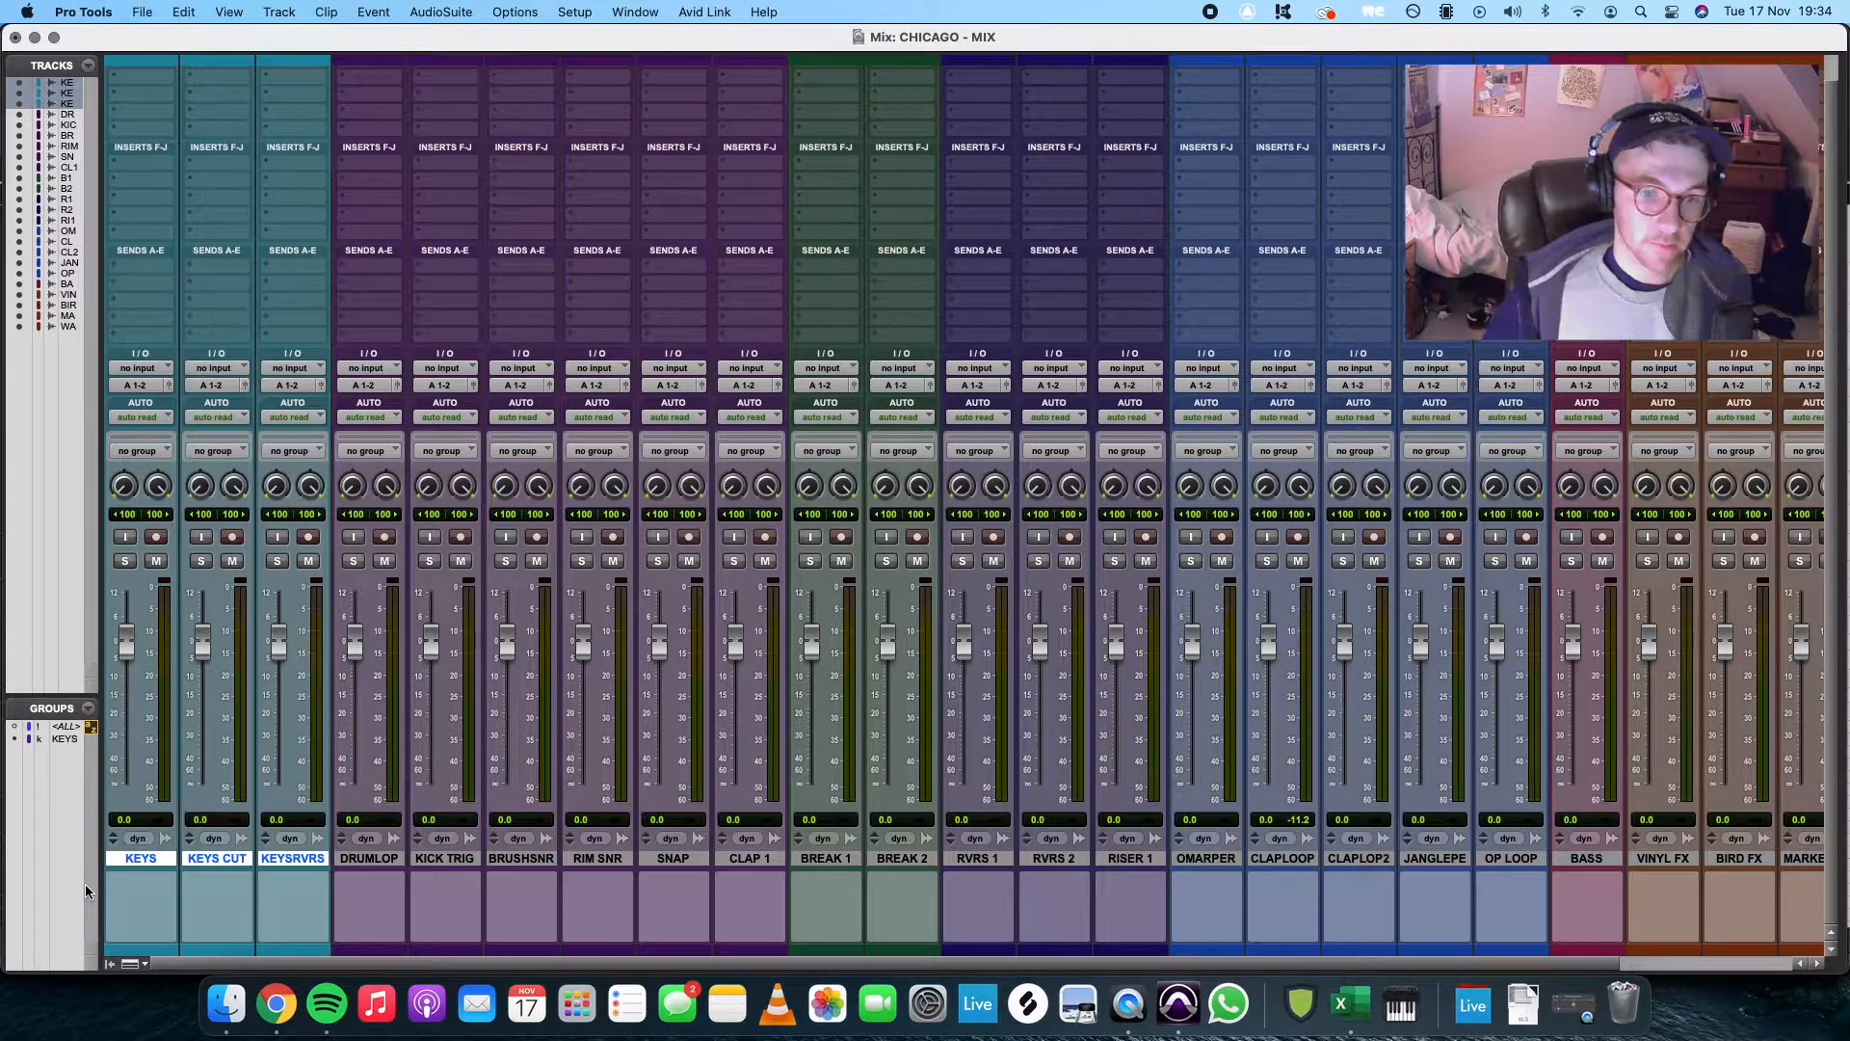
left_click(349, 857)
left_click(749, 858, "shift")
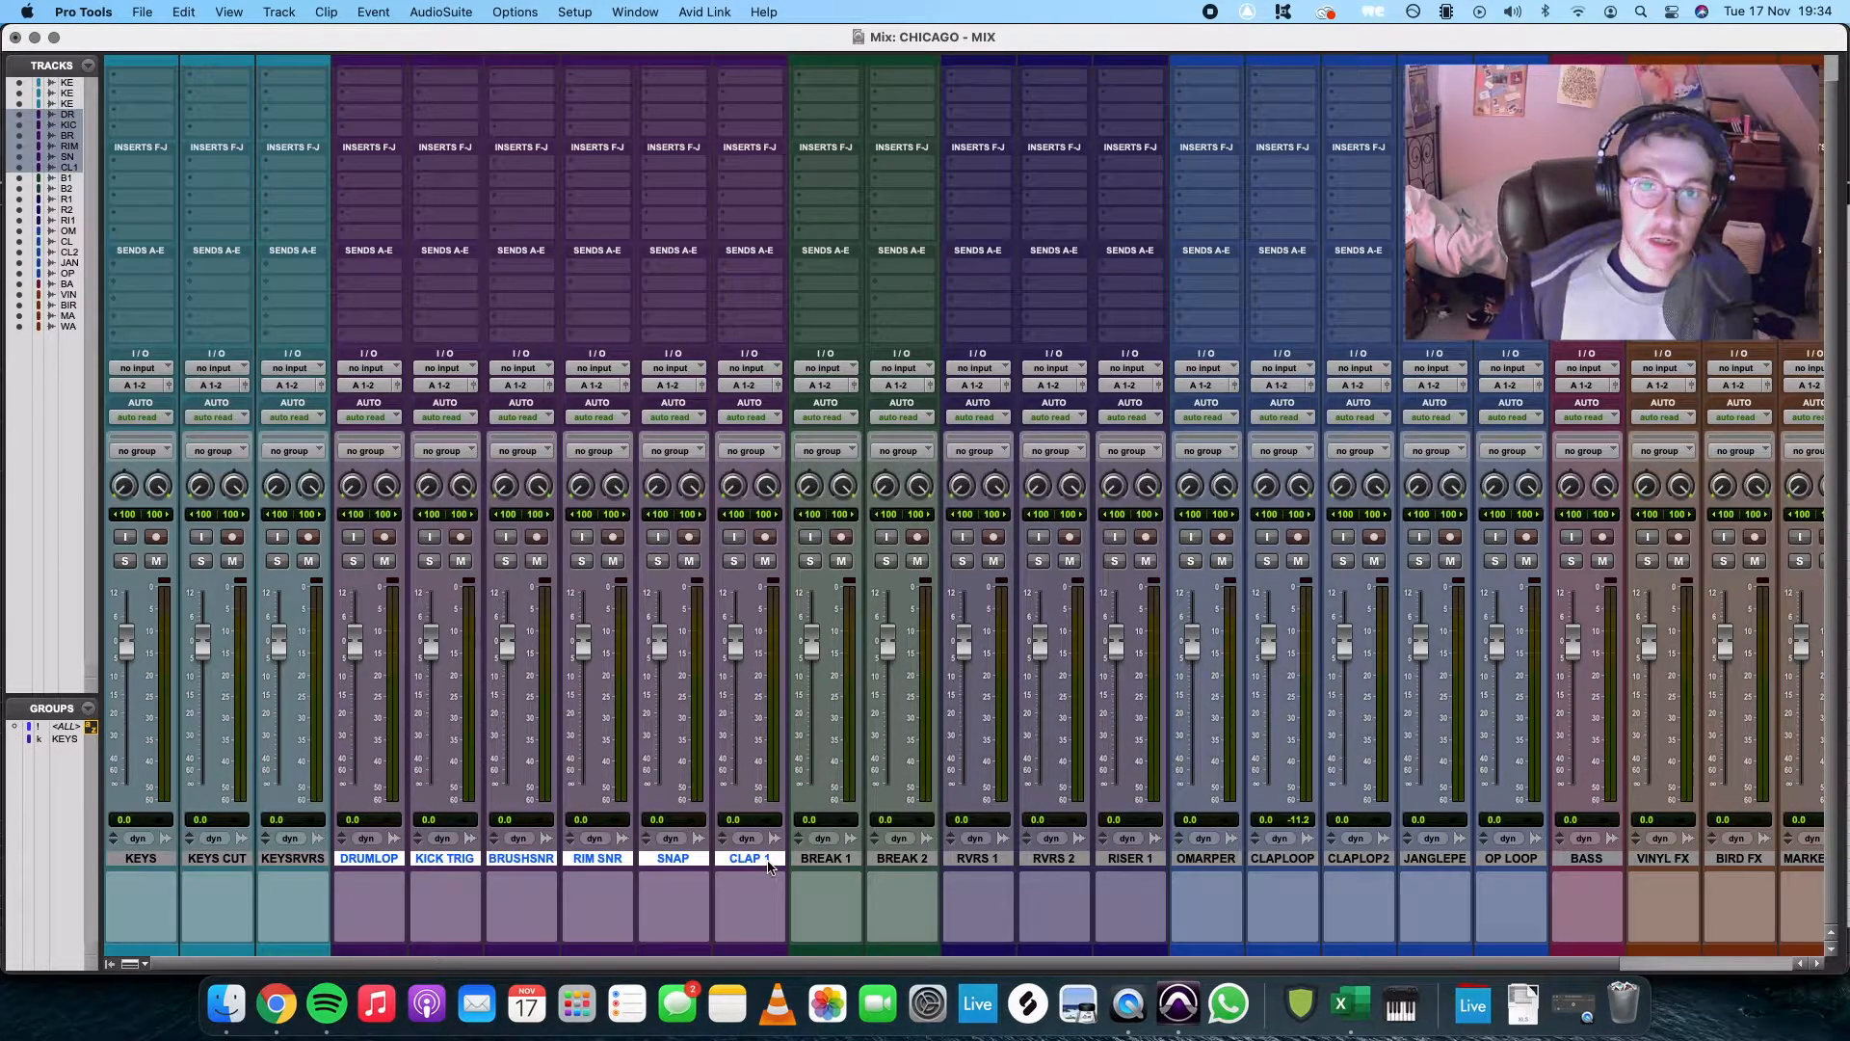
key("super+g")
type("DU")
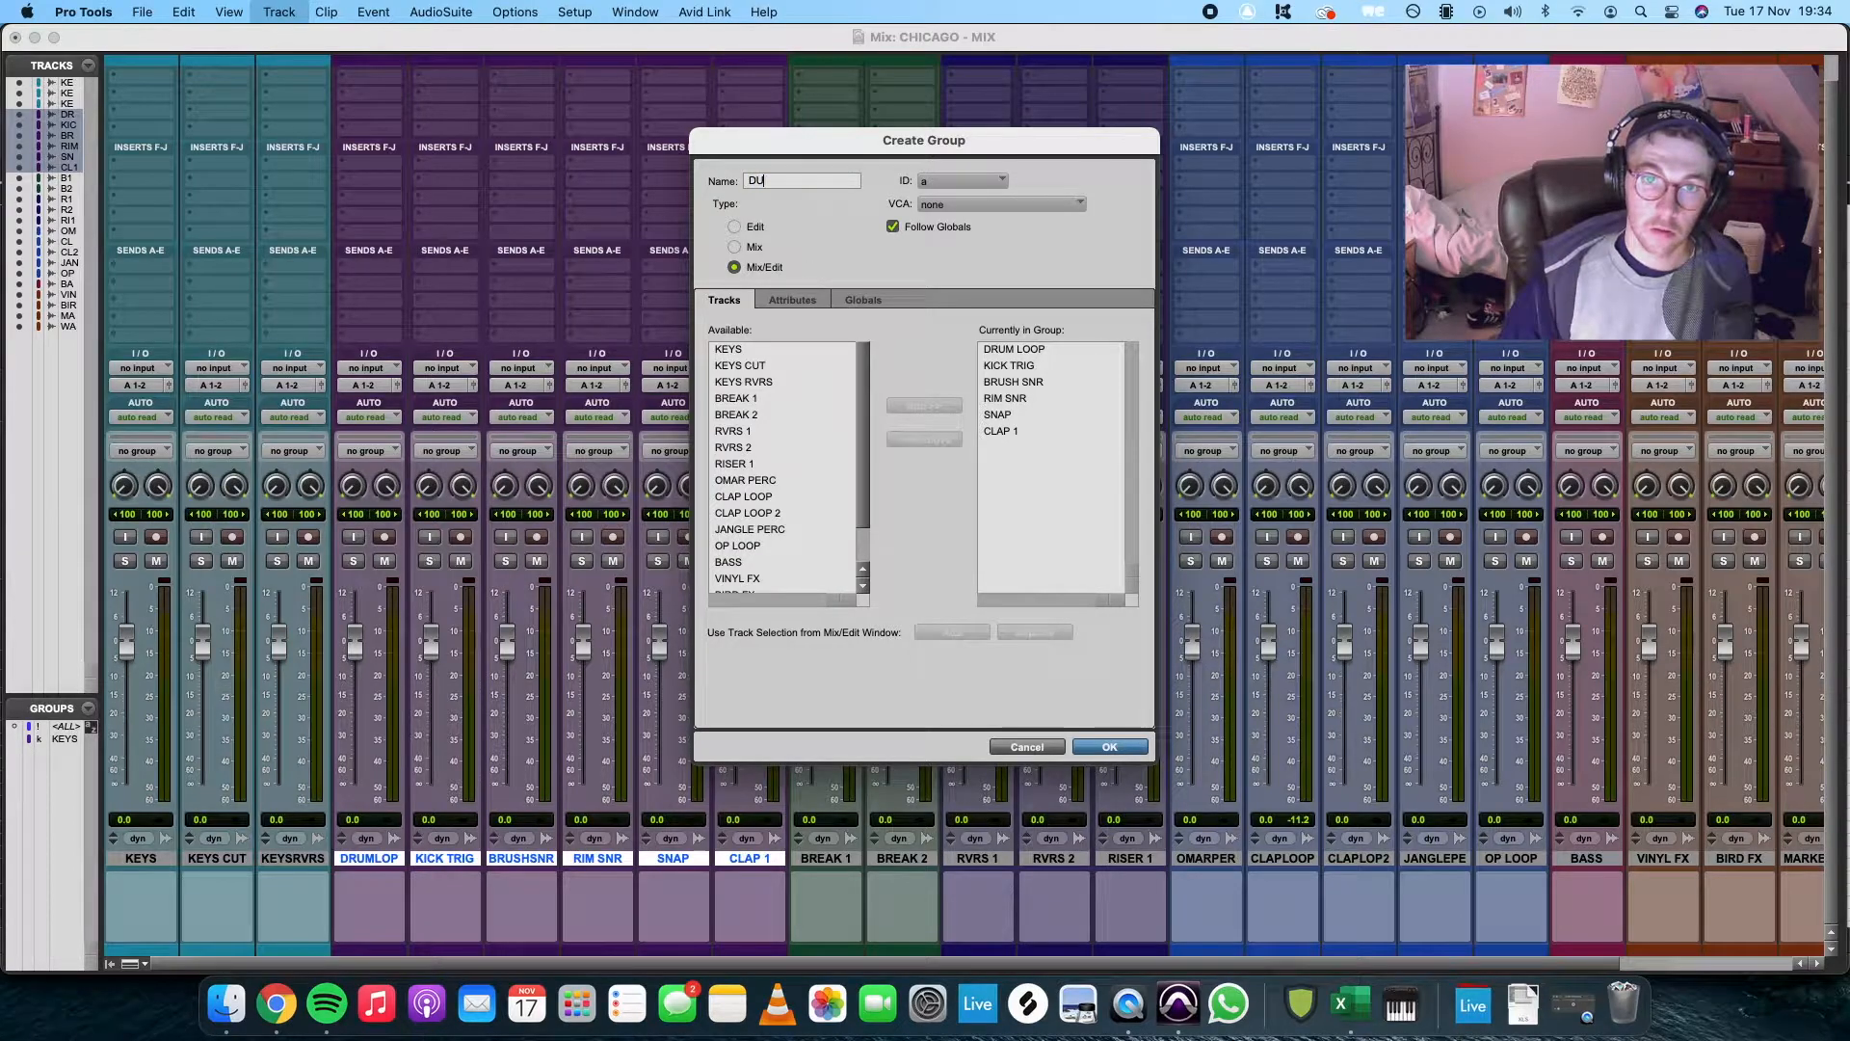
type("RUMS")
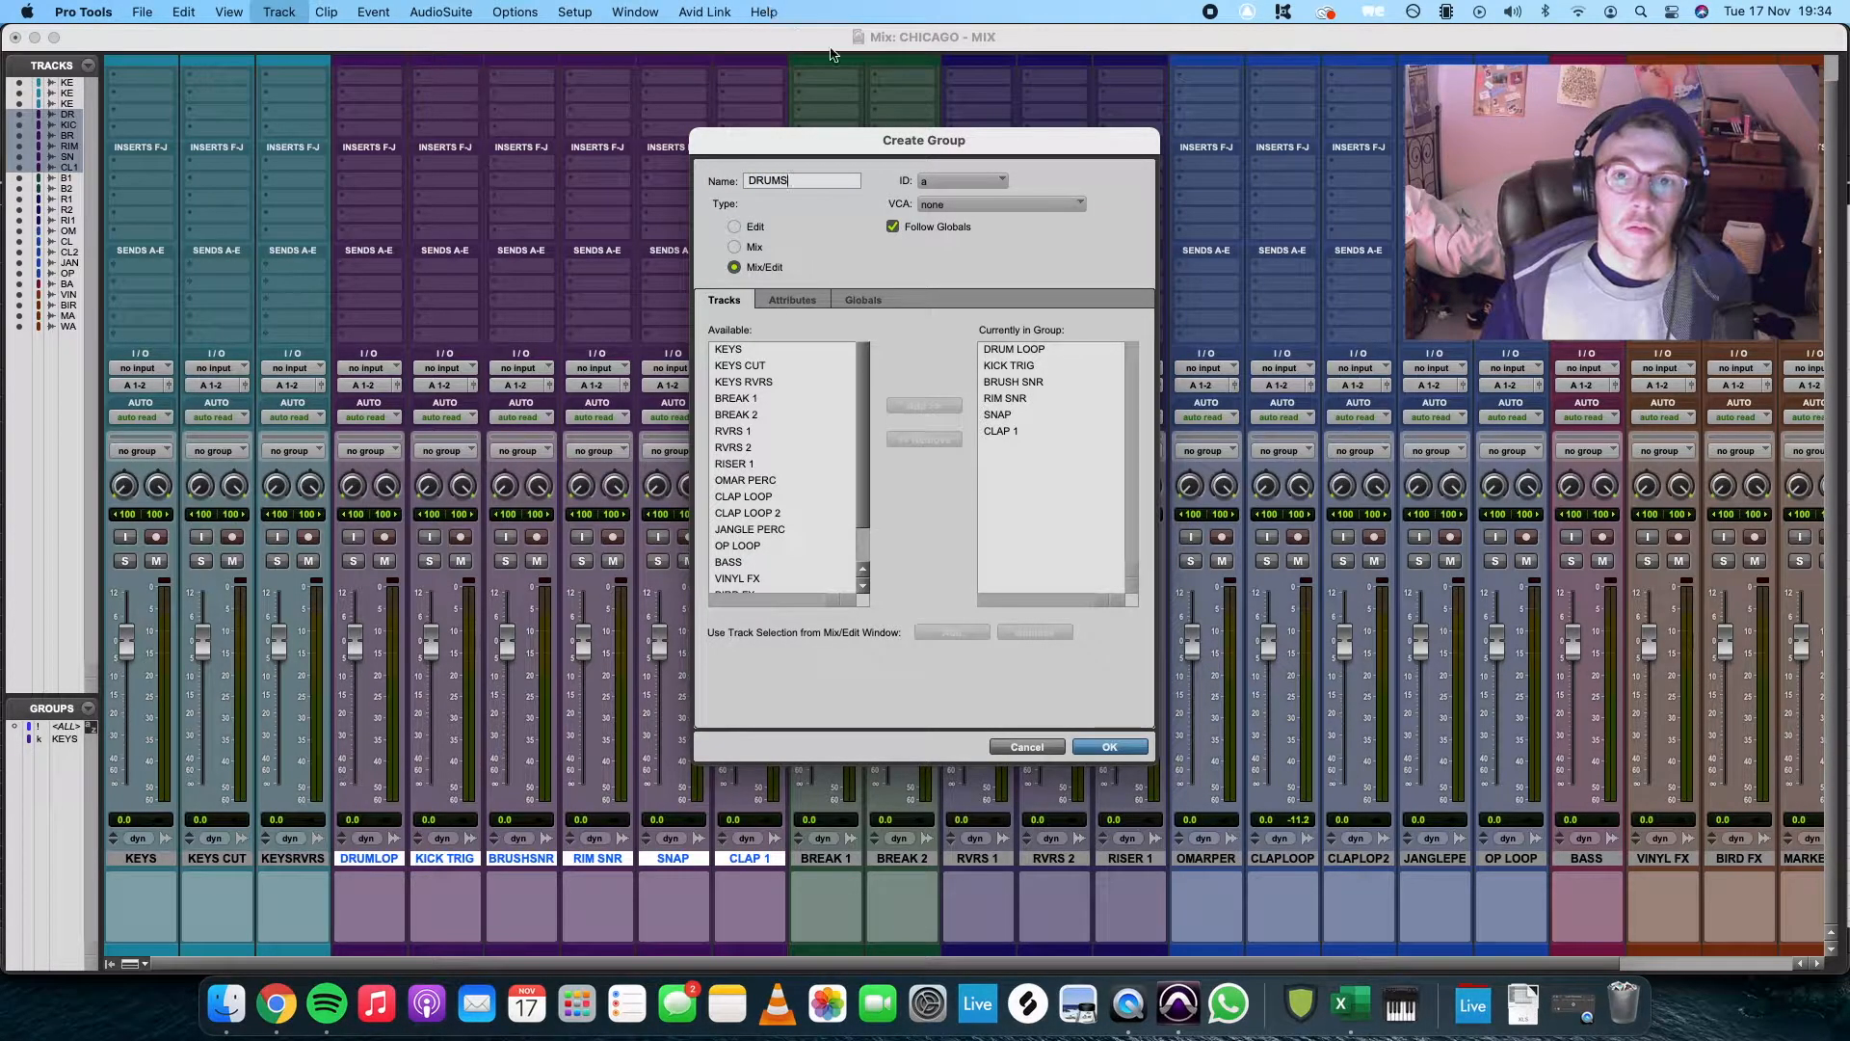
left_click(962, 181)
mouse_move(953, 187)
left_click(1017, 238)
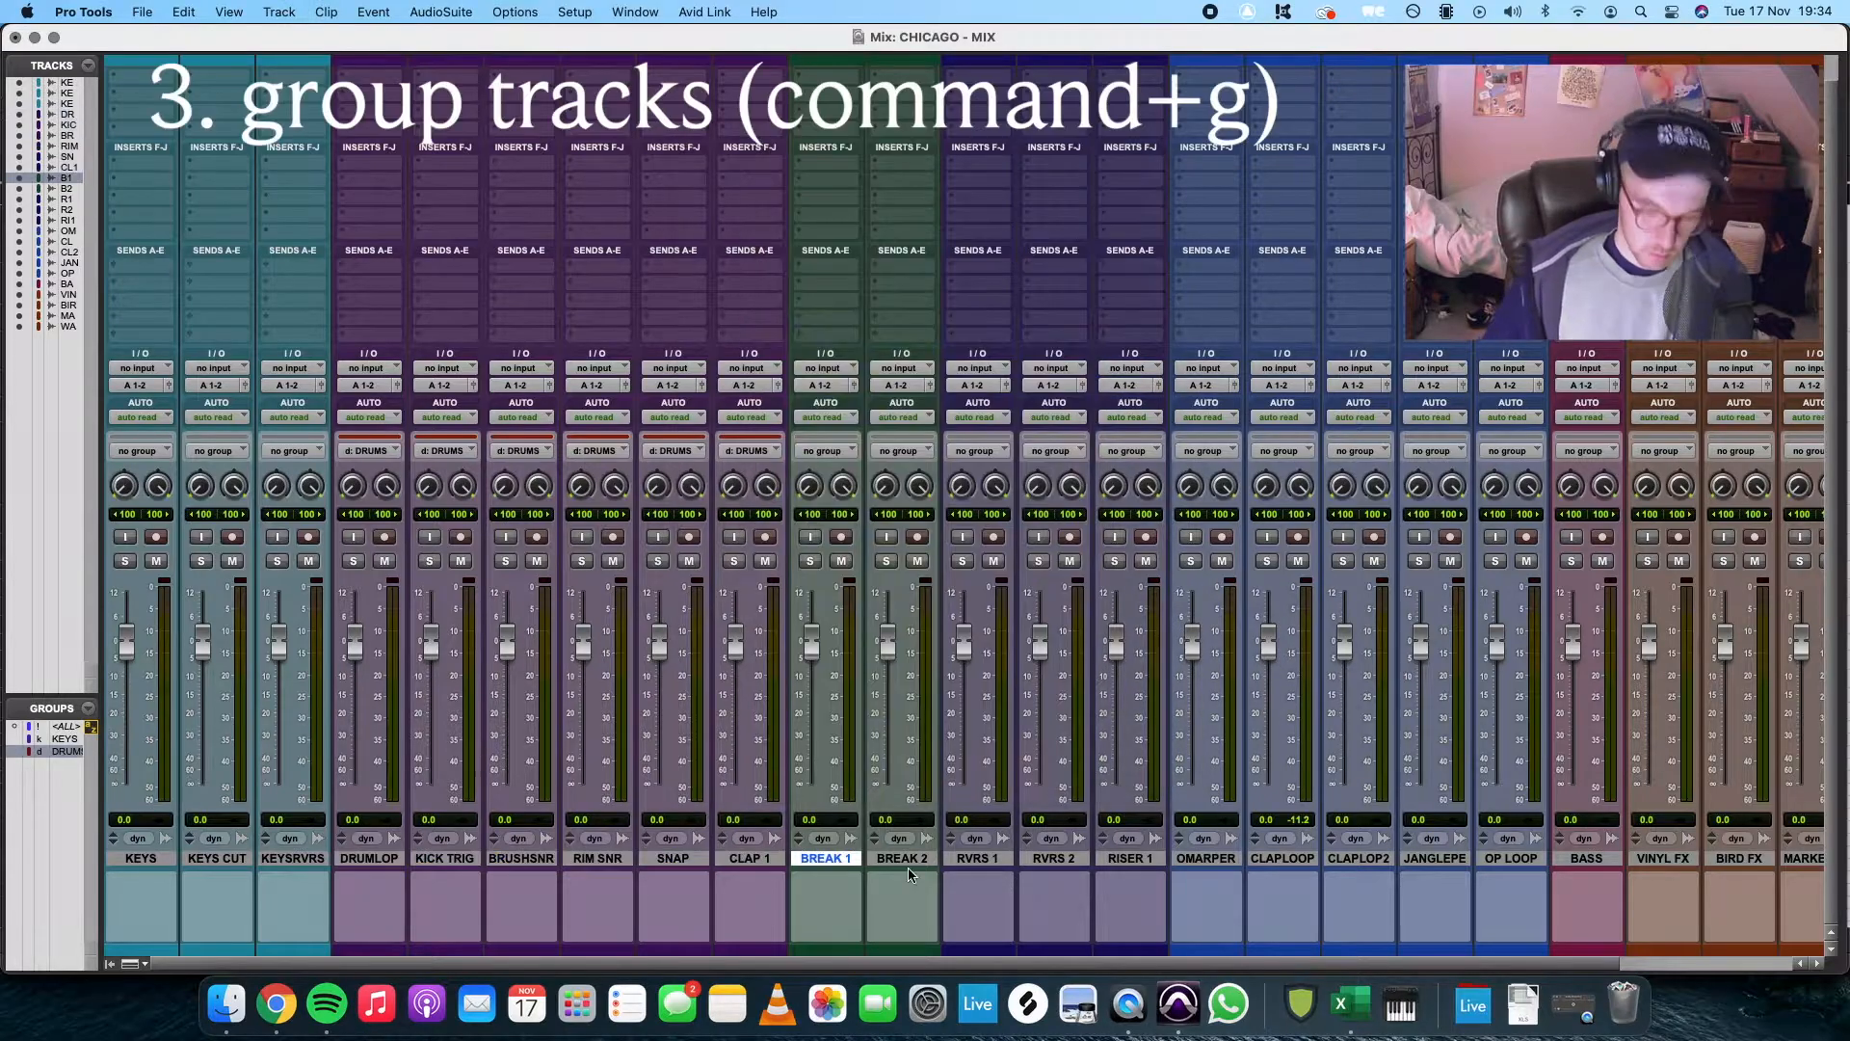
Add BREAK 1 and BREAK 2 to the DRUMS group, and create the RISERS, PERC and FX groups with IDs r, p and f
left_click(905, 860, "shift")
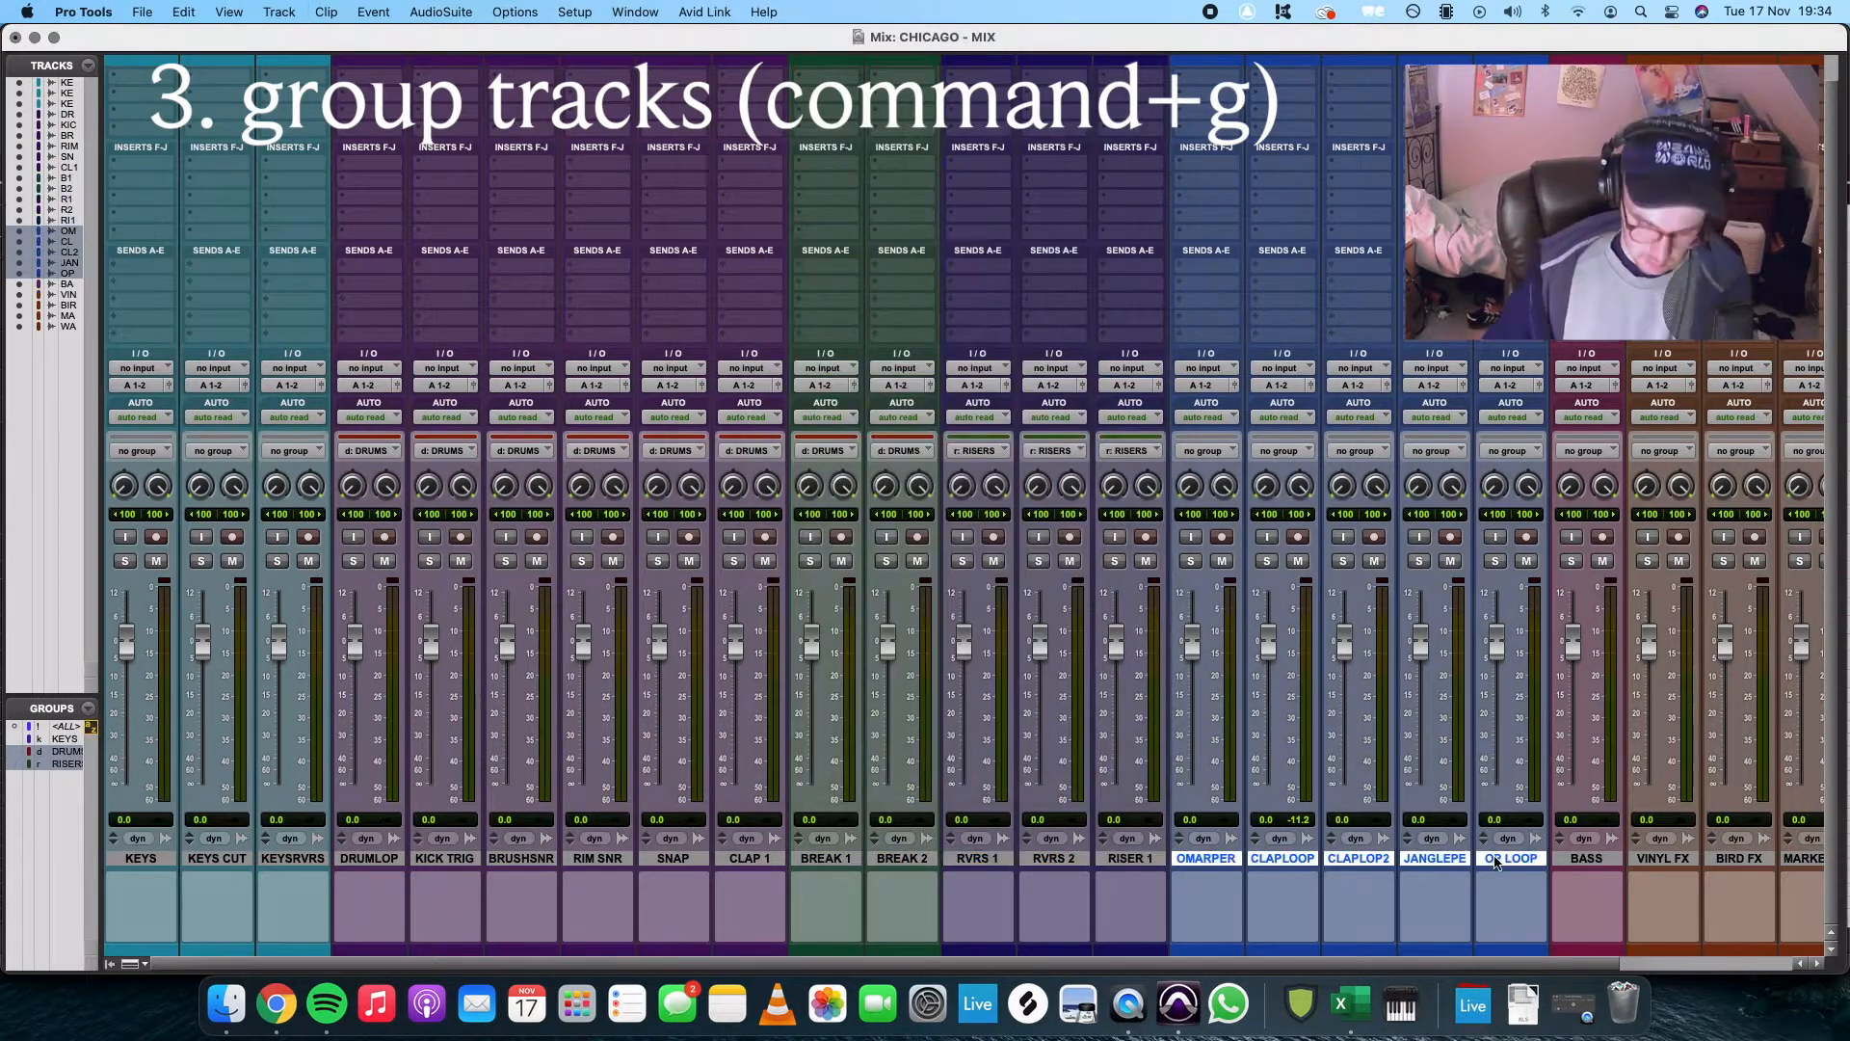
key("super+g")
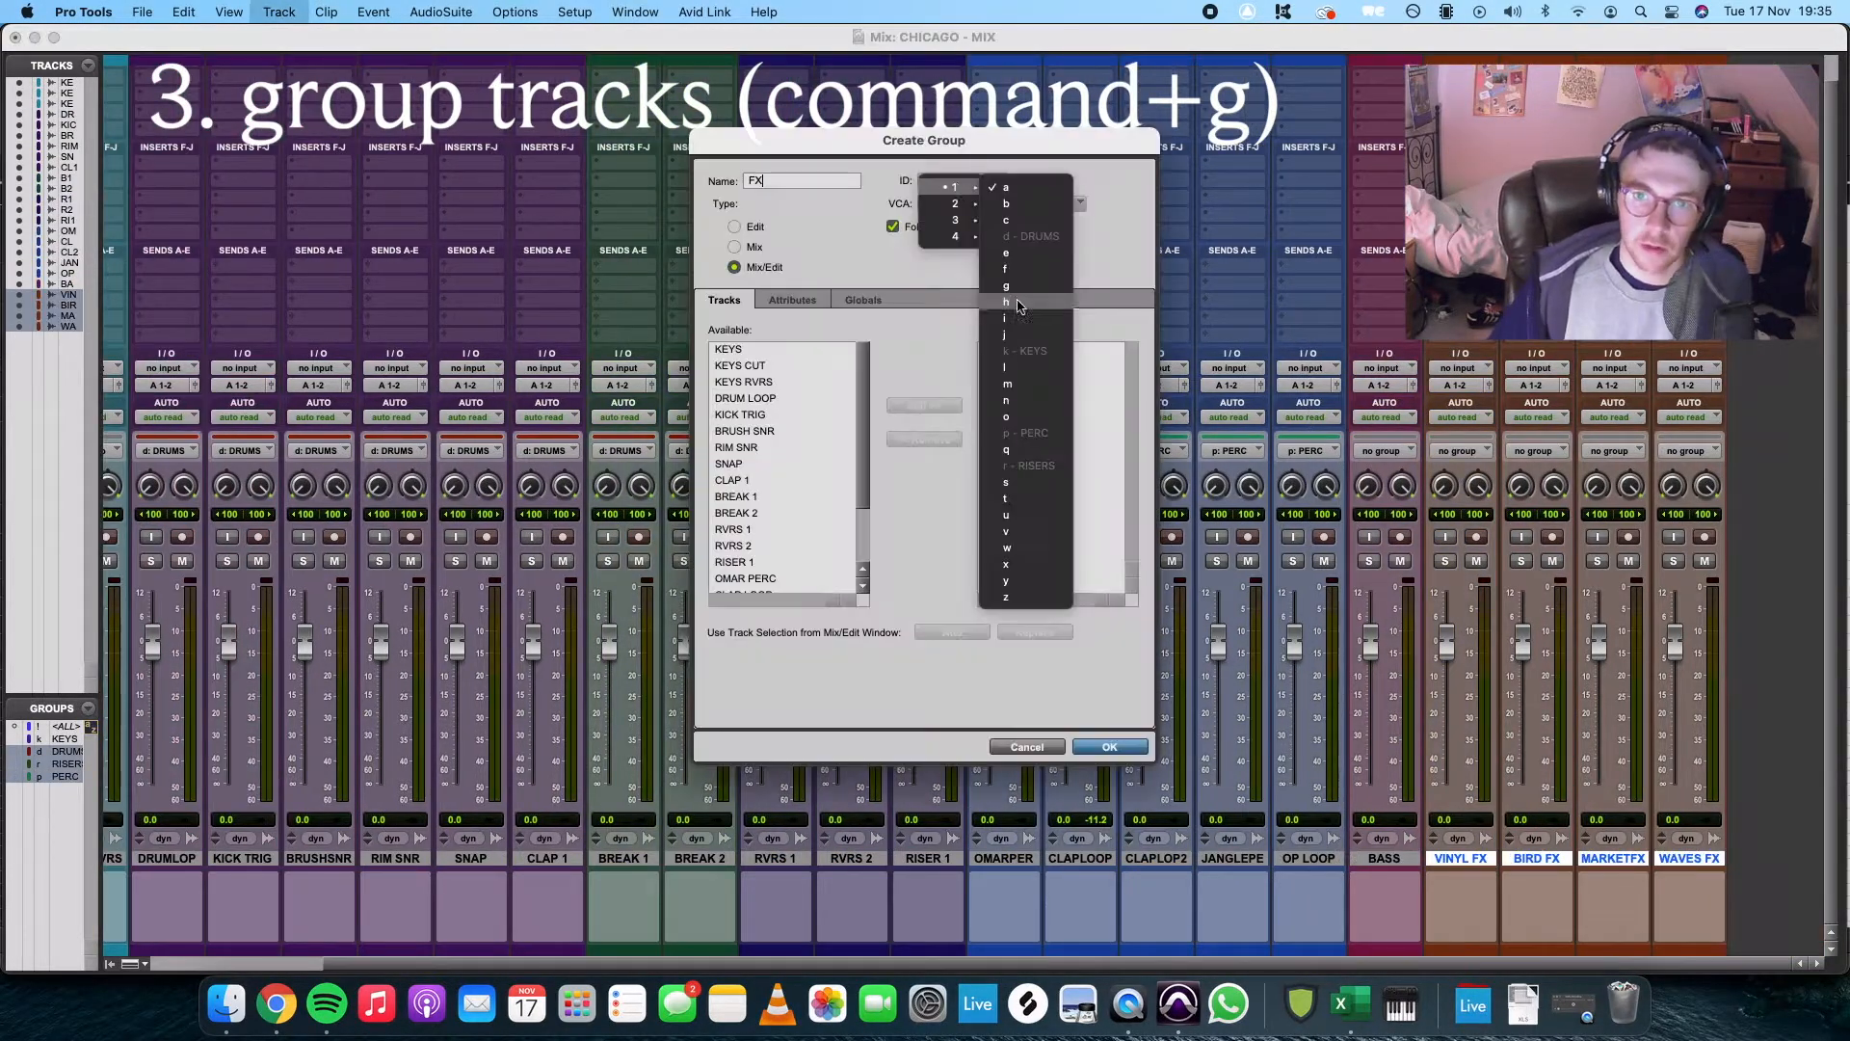
left_click(1009, 277)
key("Return")
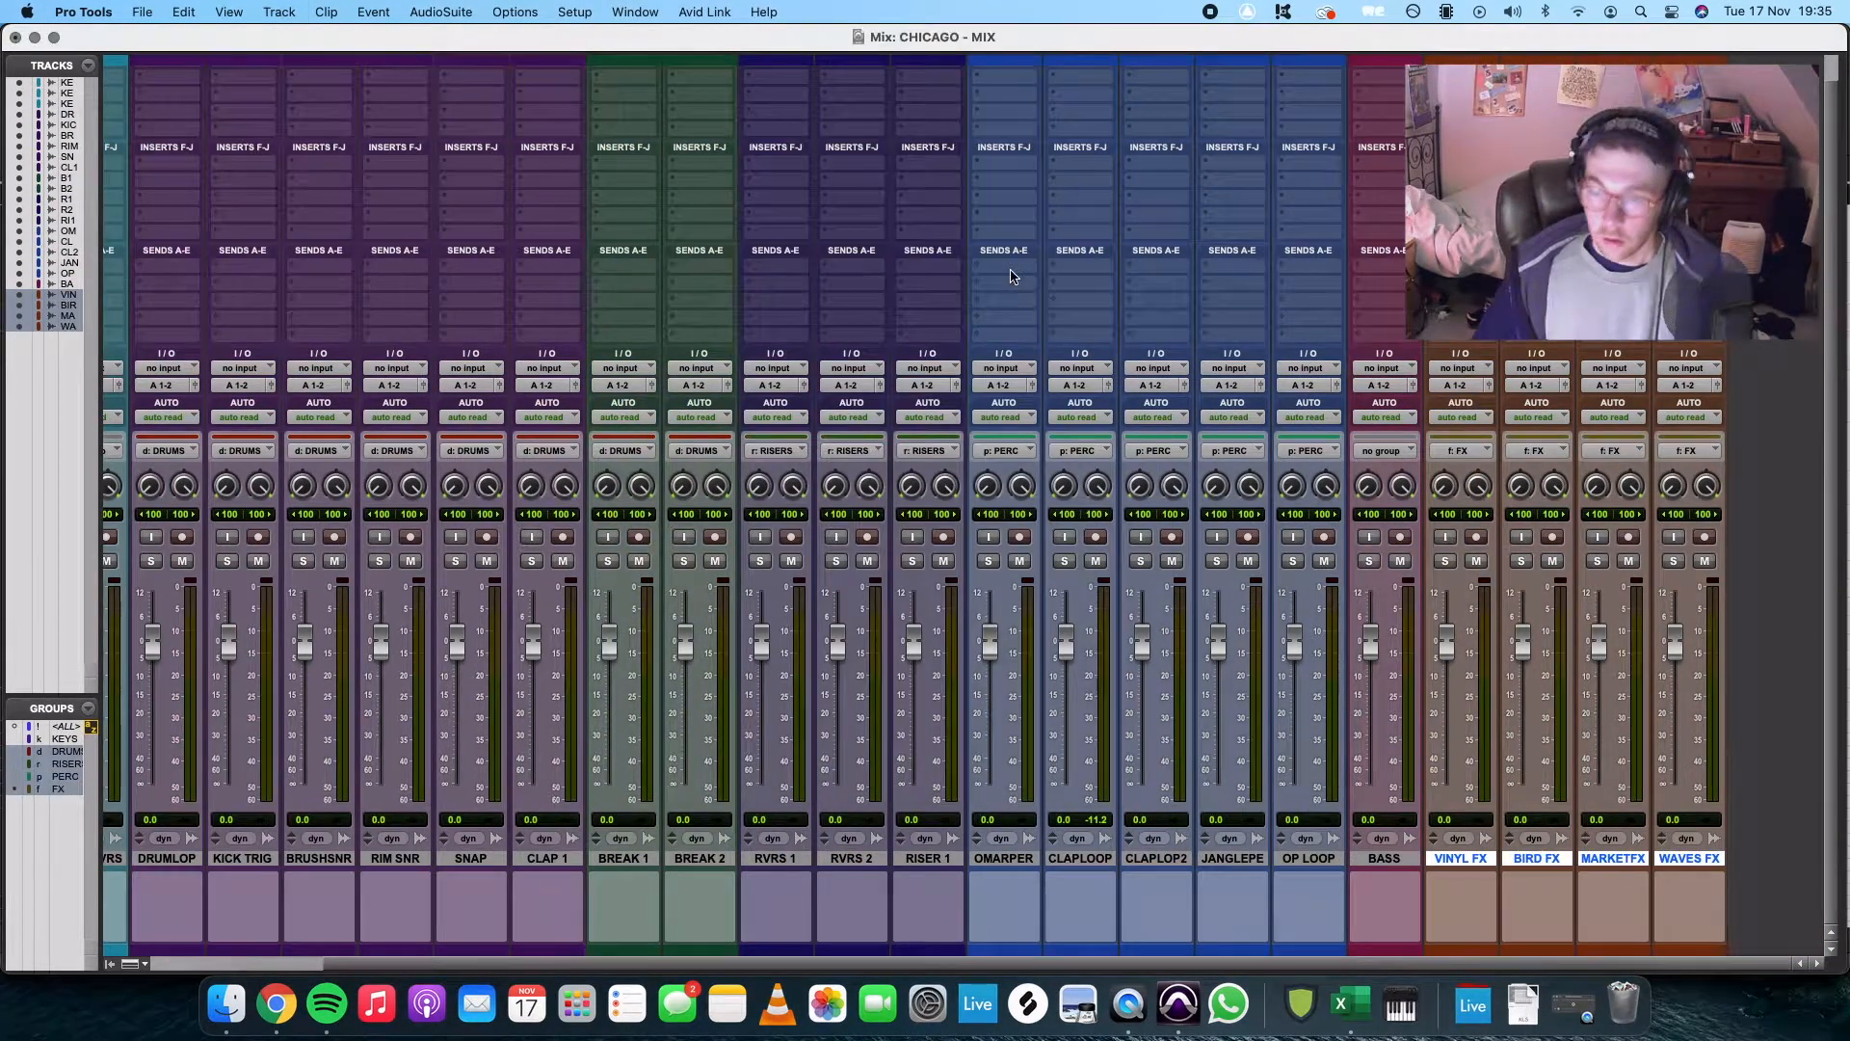
Add one new stereo Master Fader track to the session
key("super+shift+n")
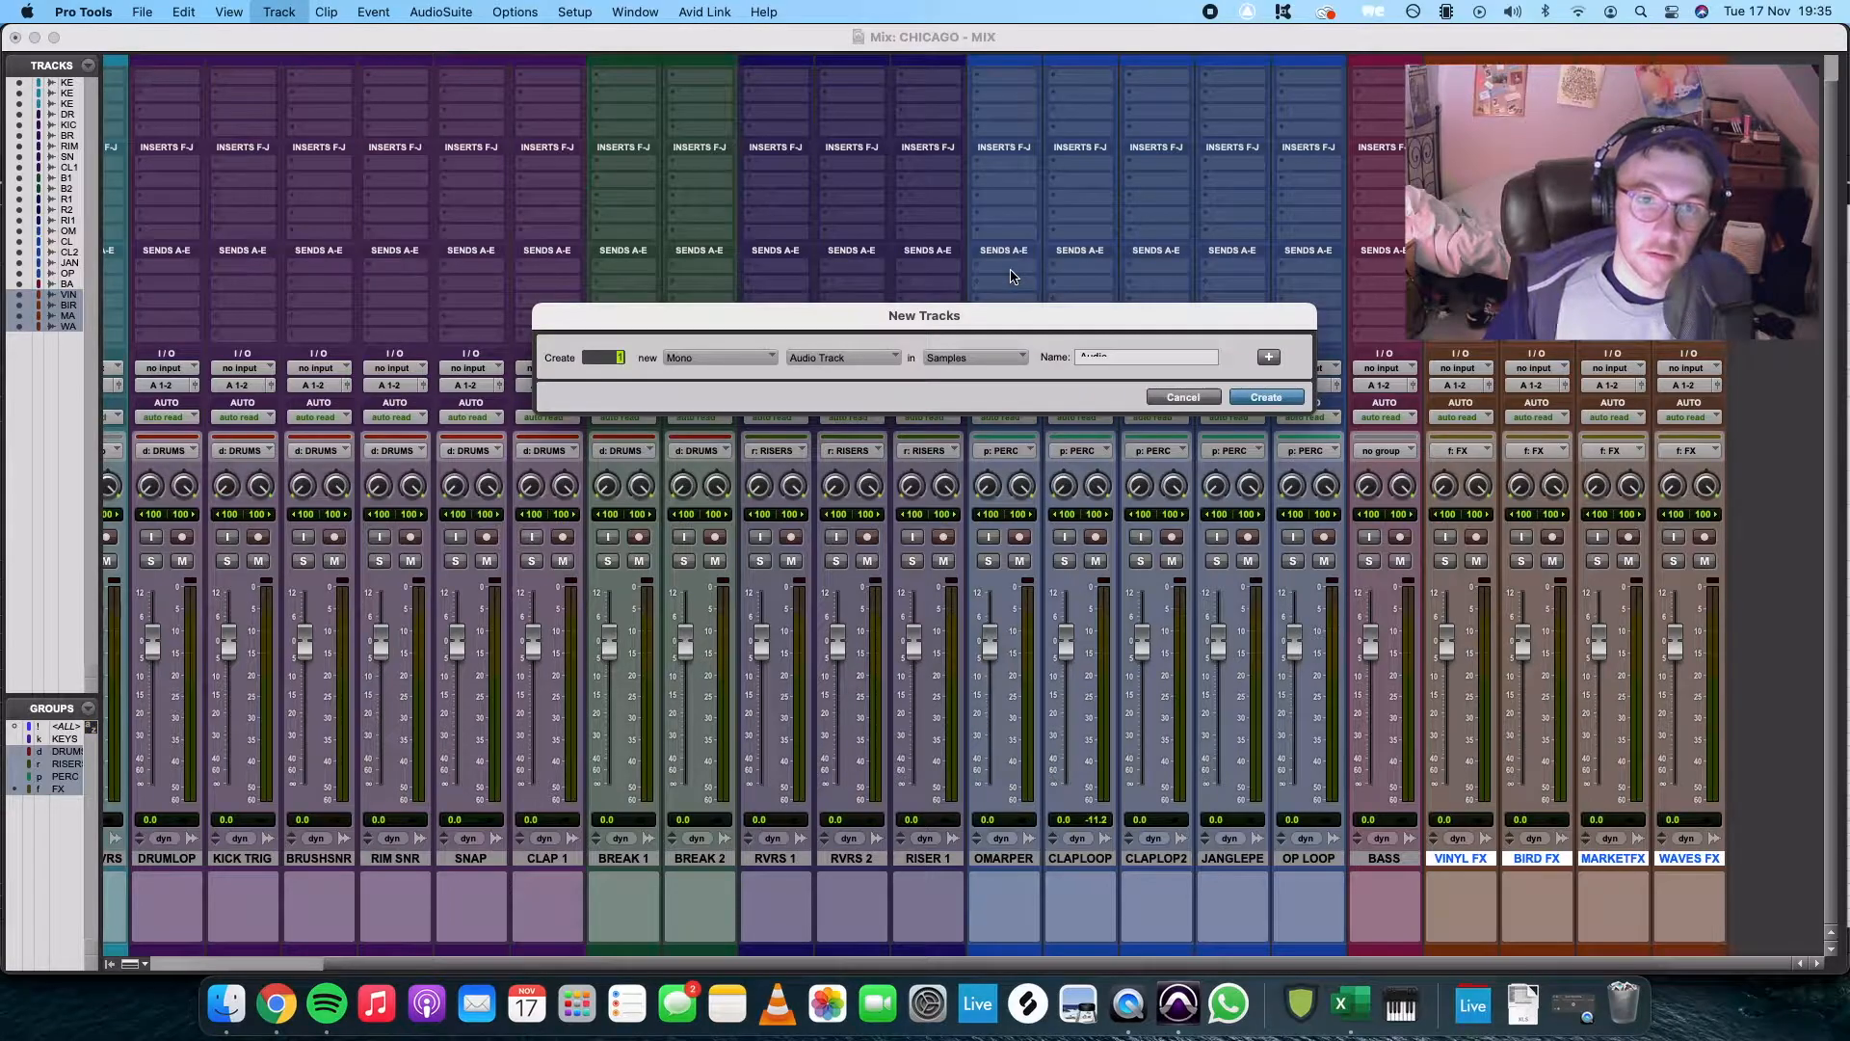
left_click(694, 358)
left_click(680, 376)
left_click(848, 358)
left_click(848, 391)
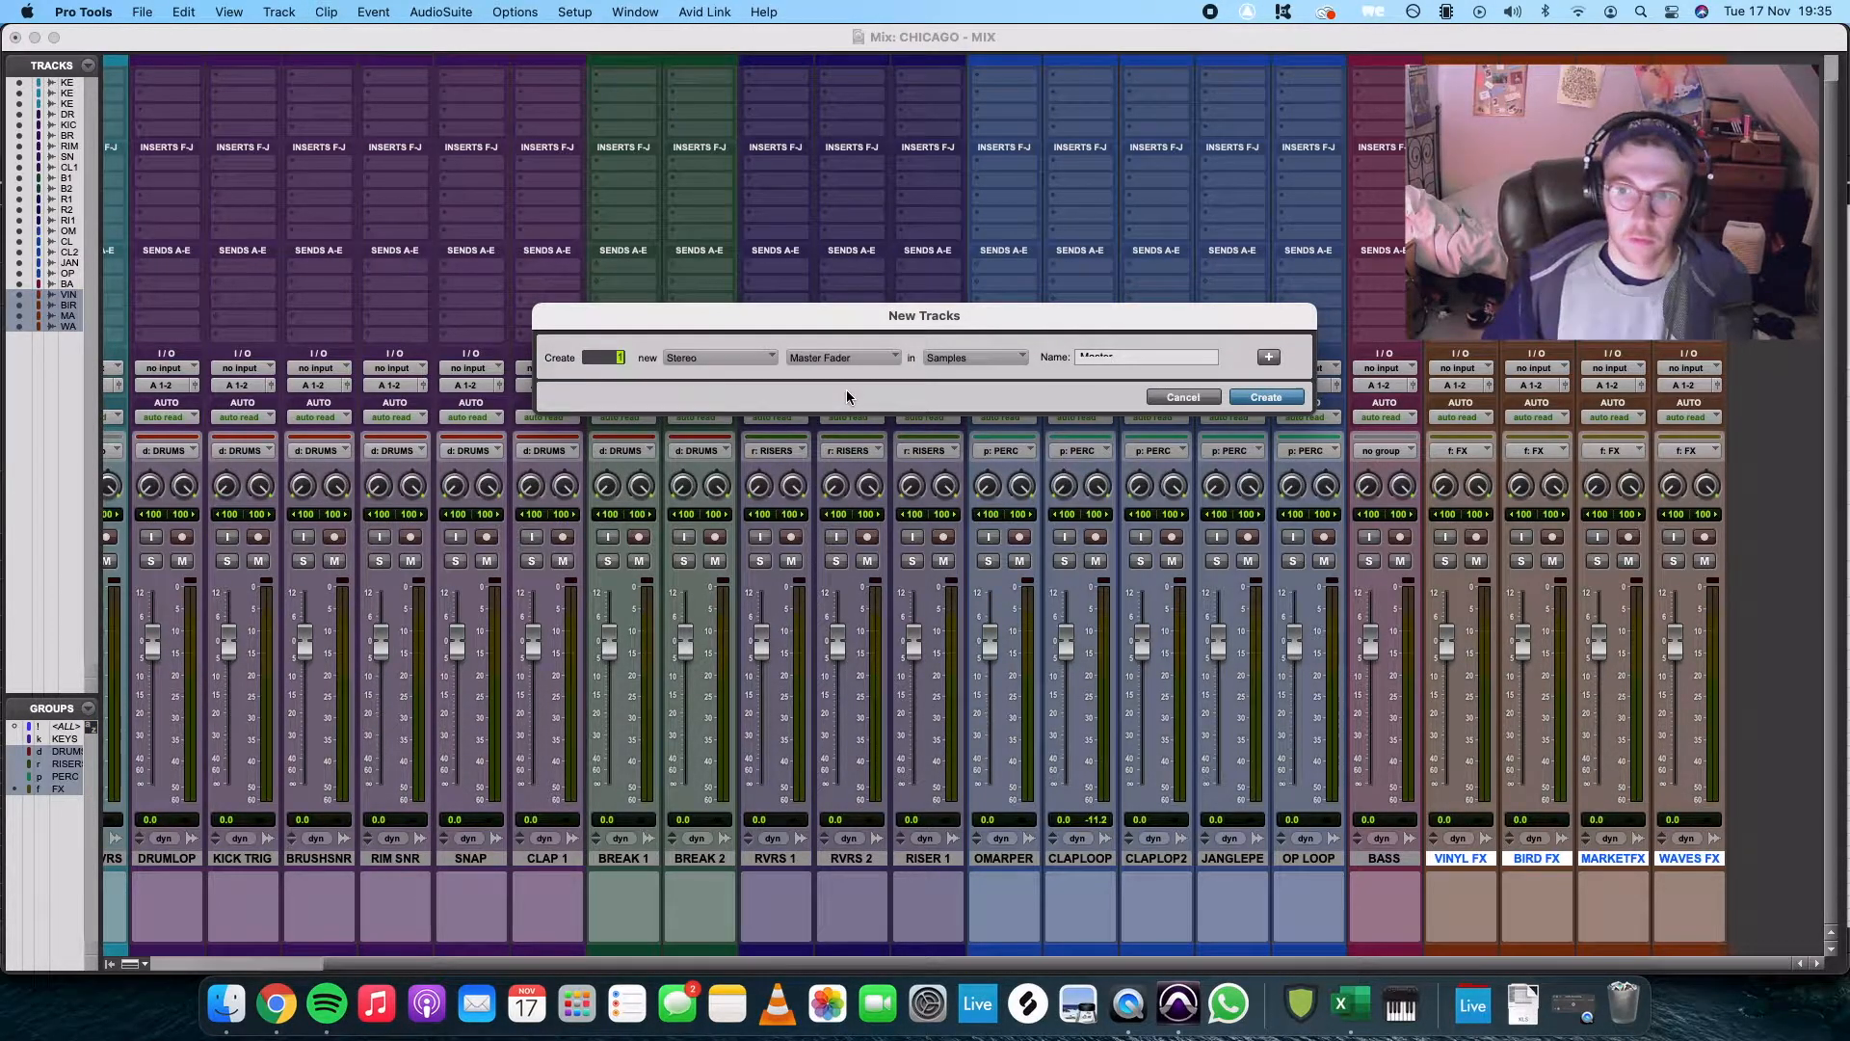
key("Return")
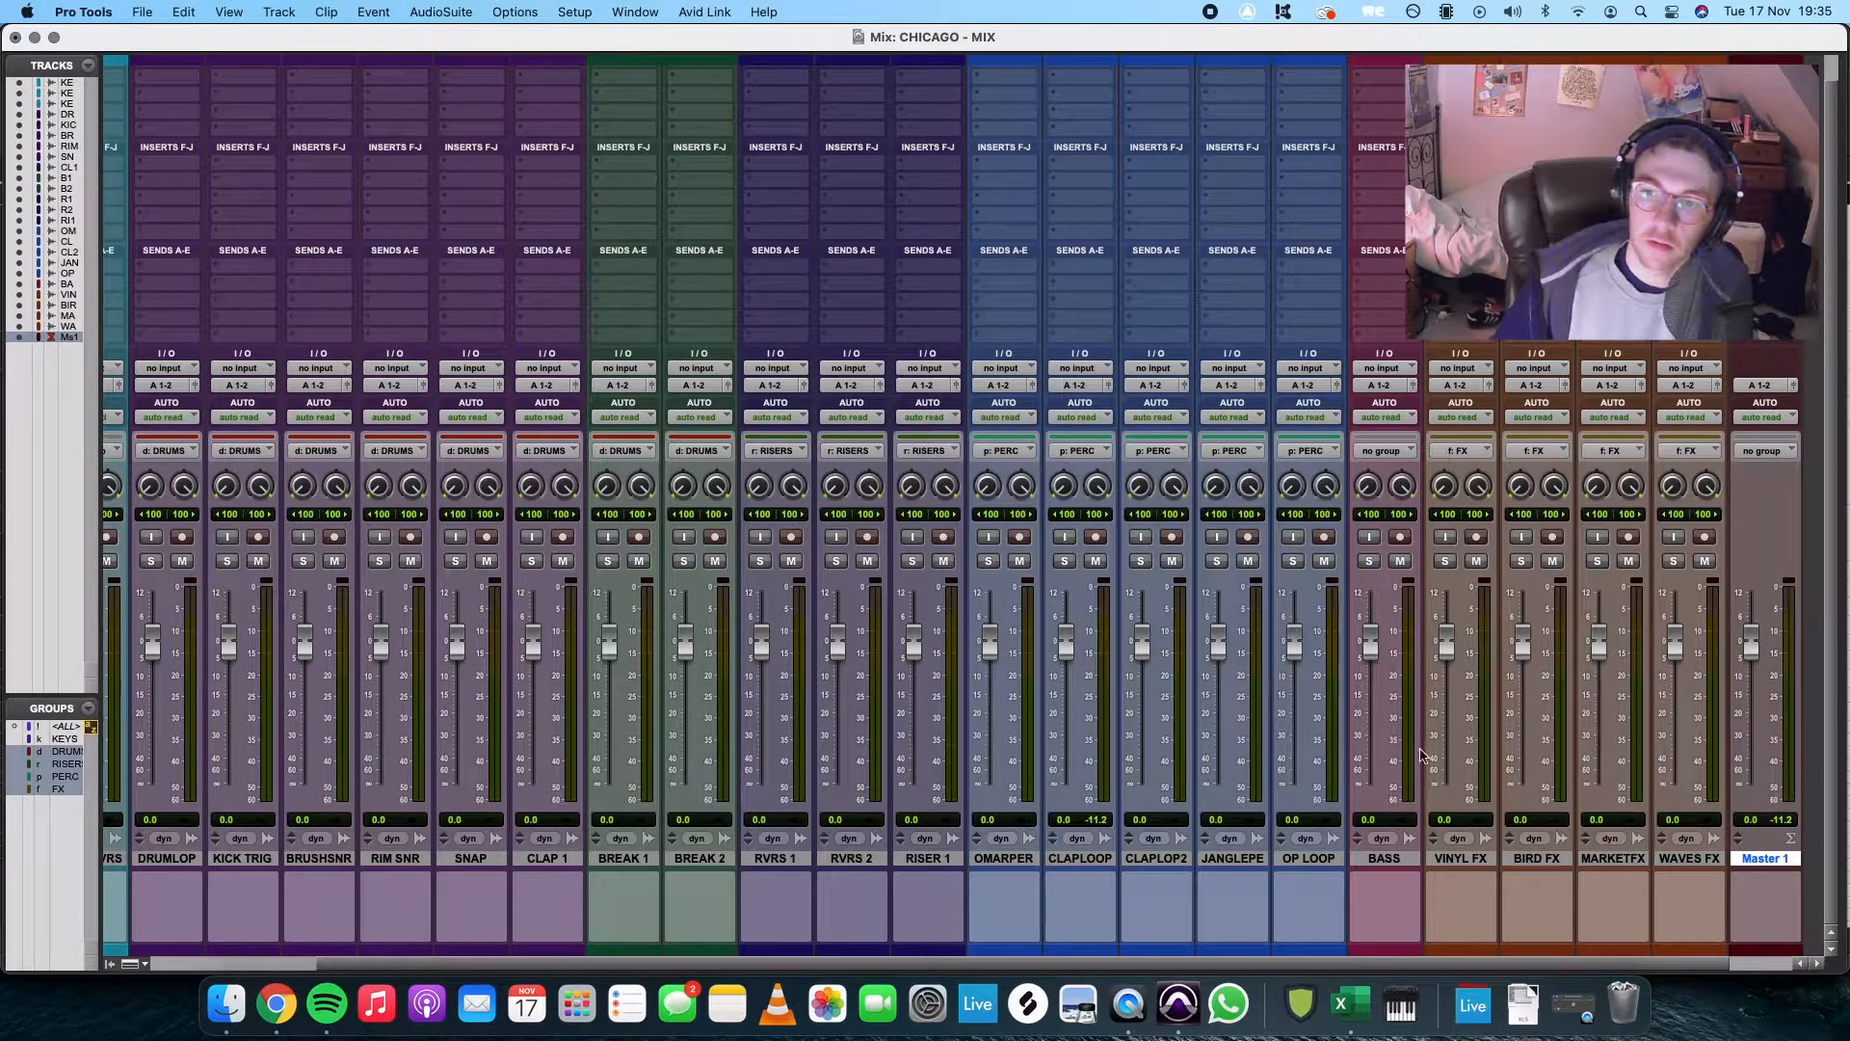
Route the outputs of DRUM LOOP through CLAP 1 to a new stereo Aux Input track named DRUMS, created next to them
scroll(964, 758, "left", 3)
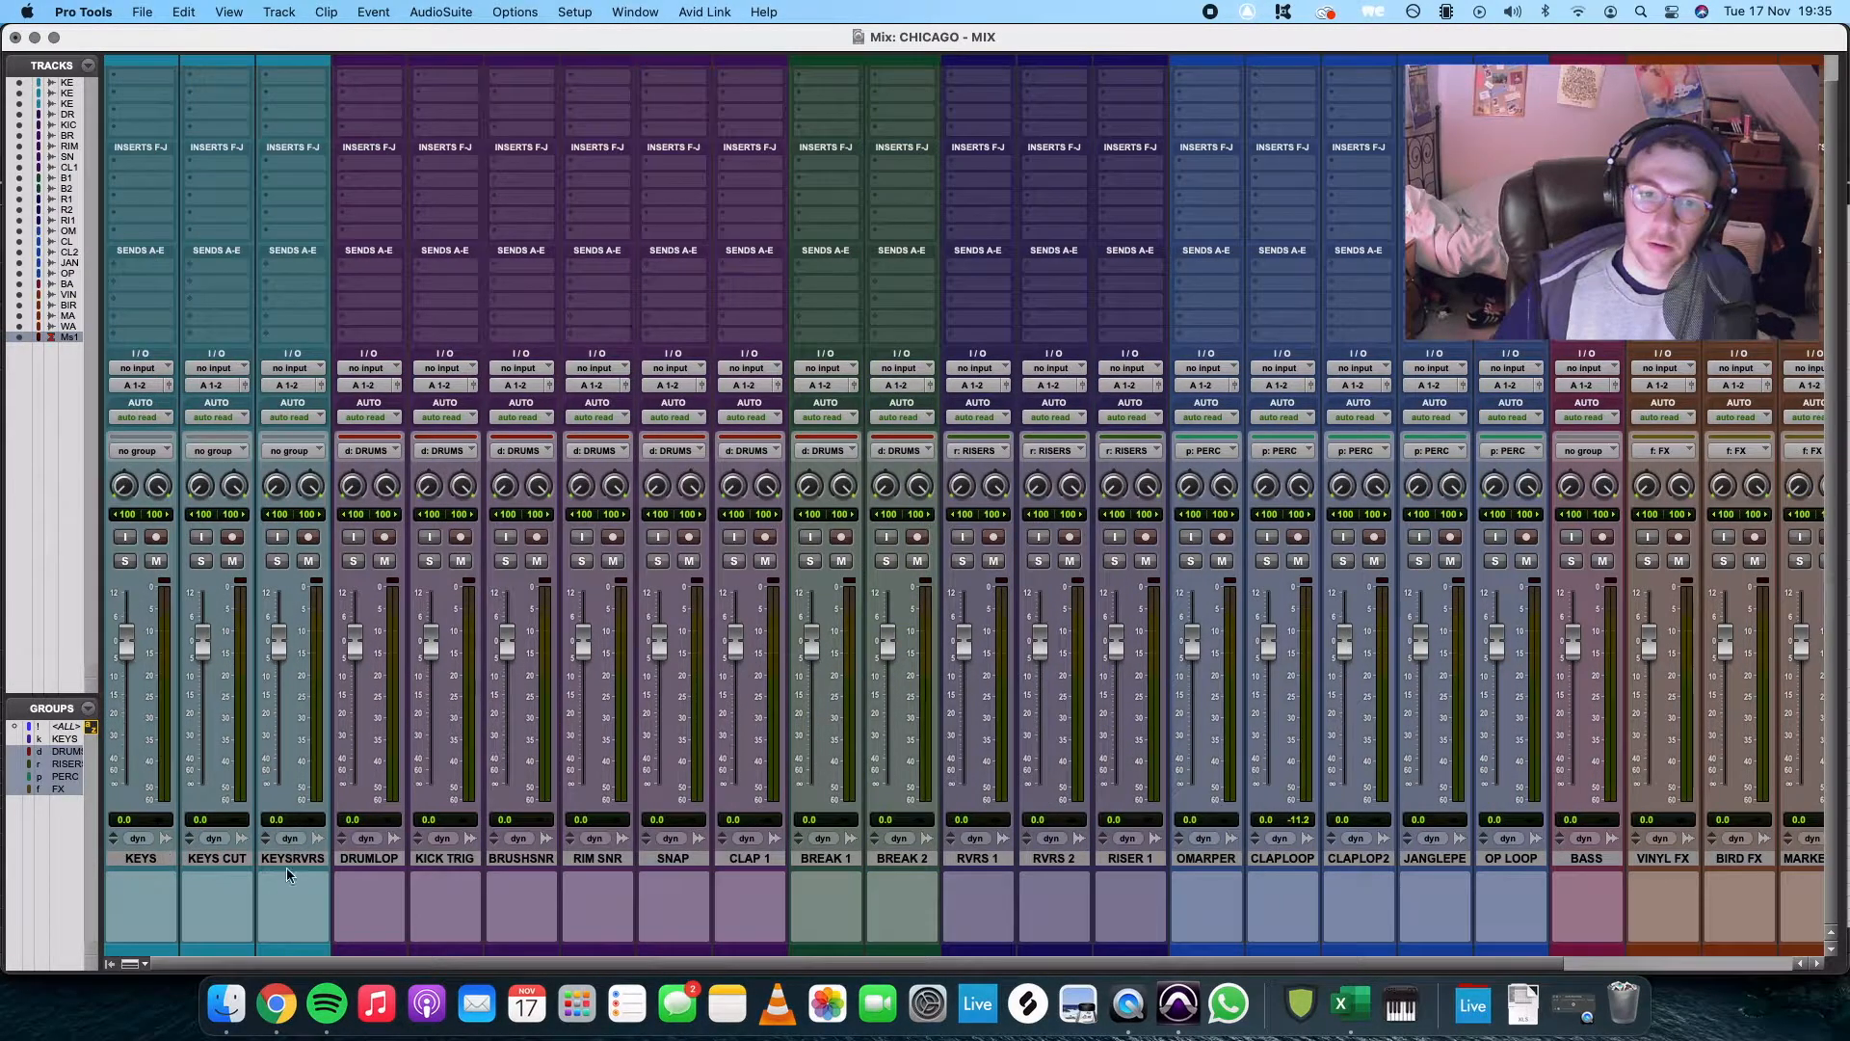
left_click(374, 858)
left_click(750, 858, "shift")
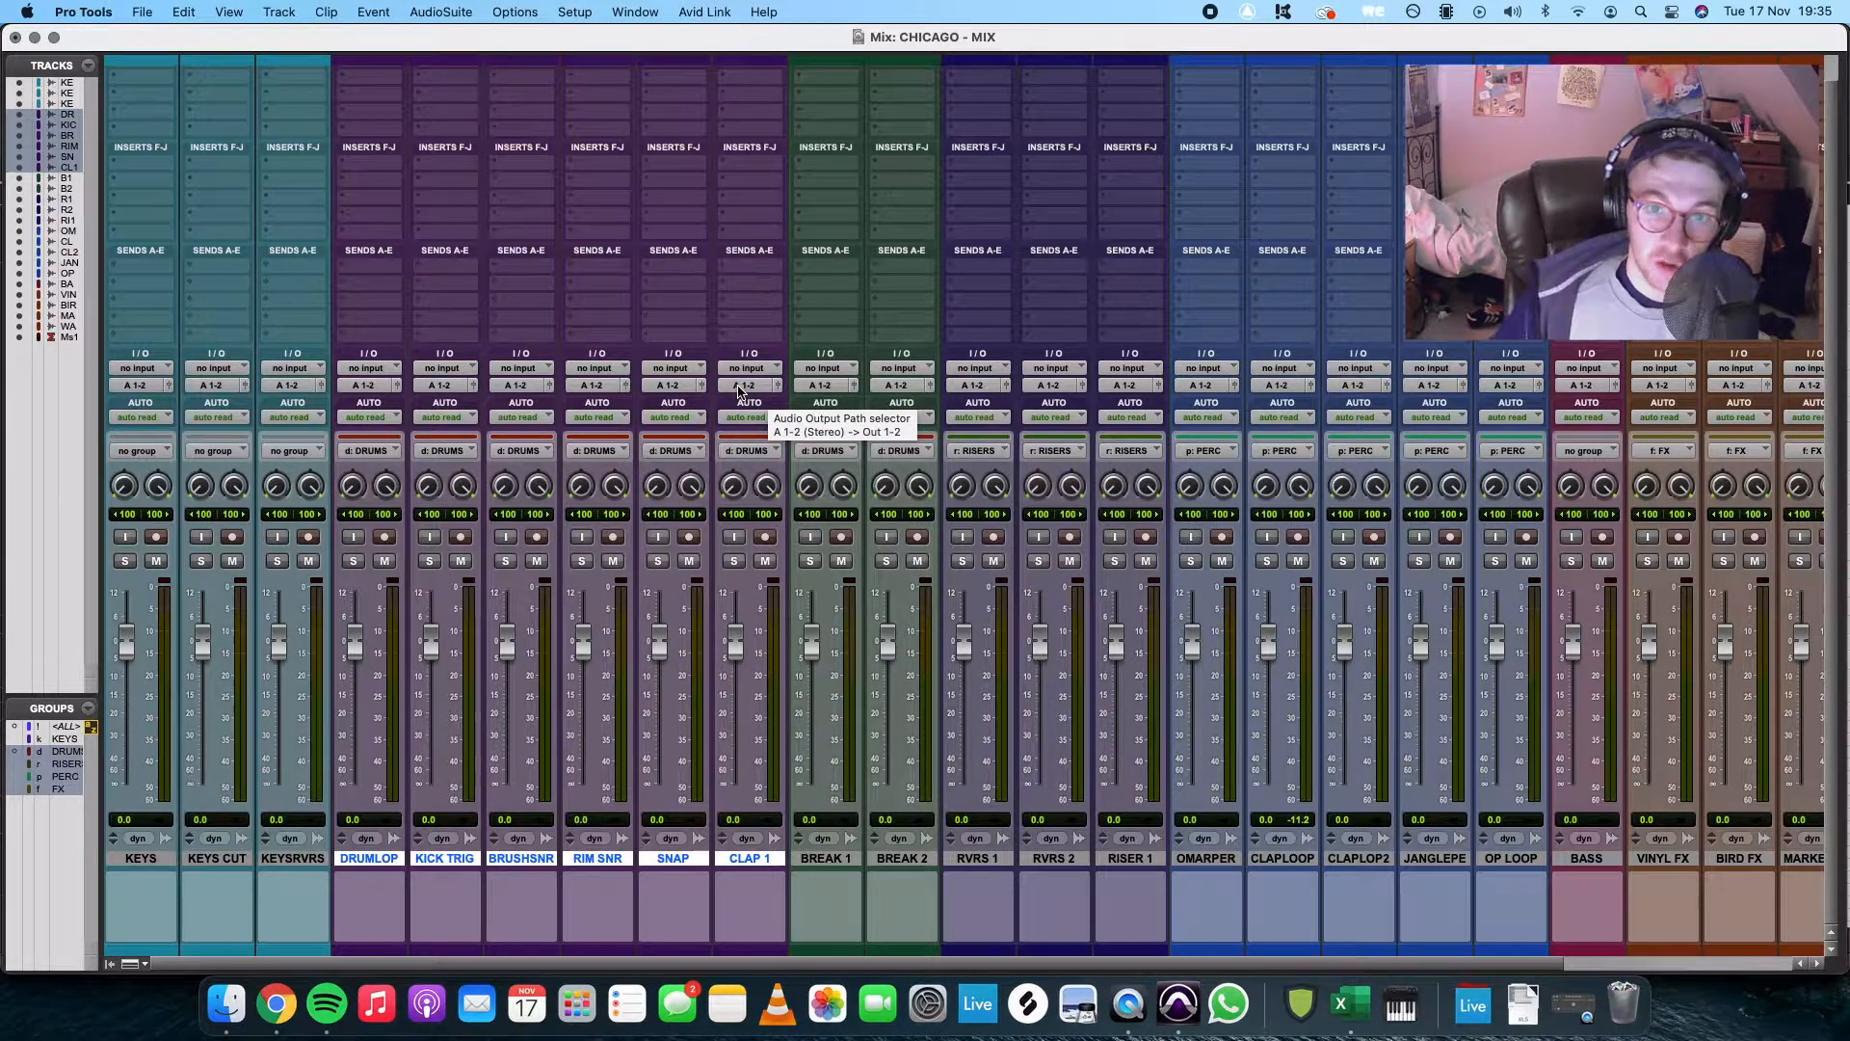
left_click(741, 388)
mouse_move(759, 402)
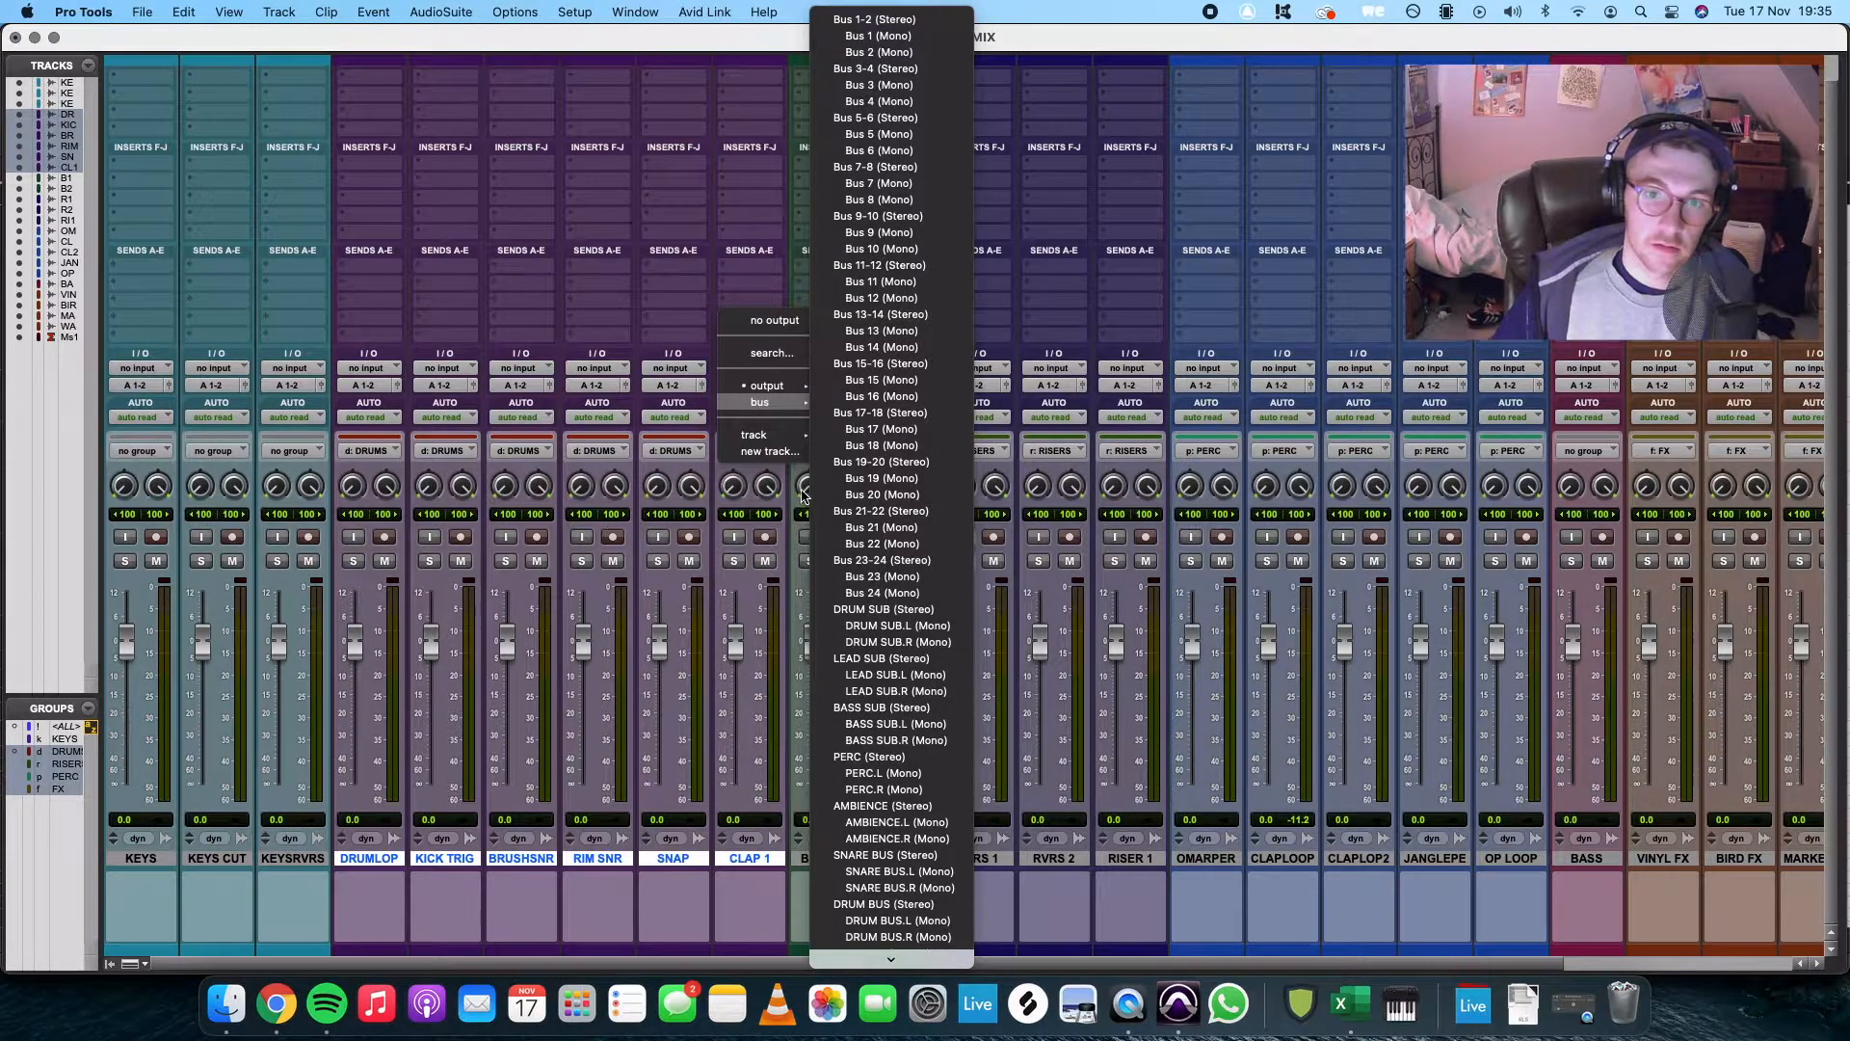
left_click(783, 451)
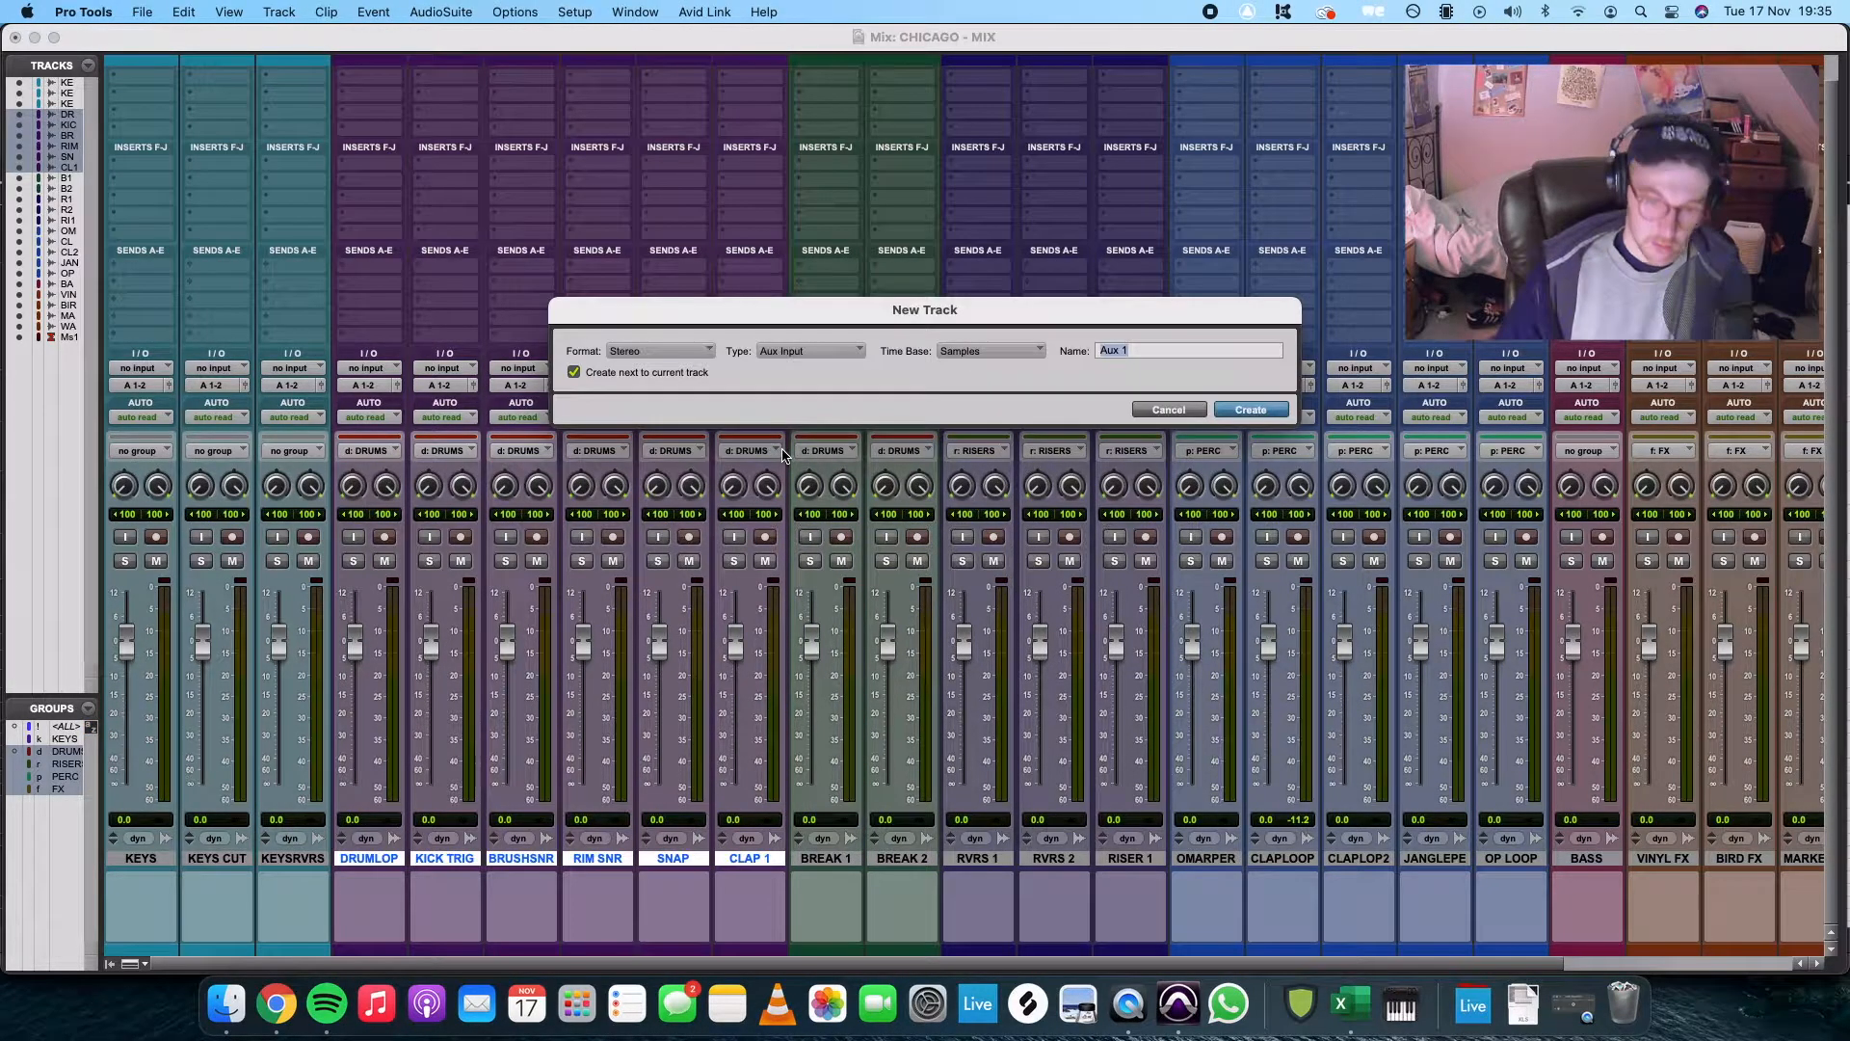
type("DRUMS")
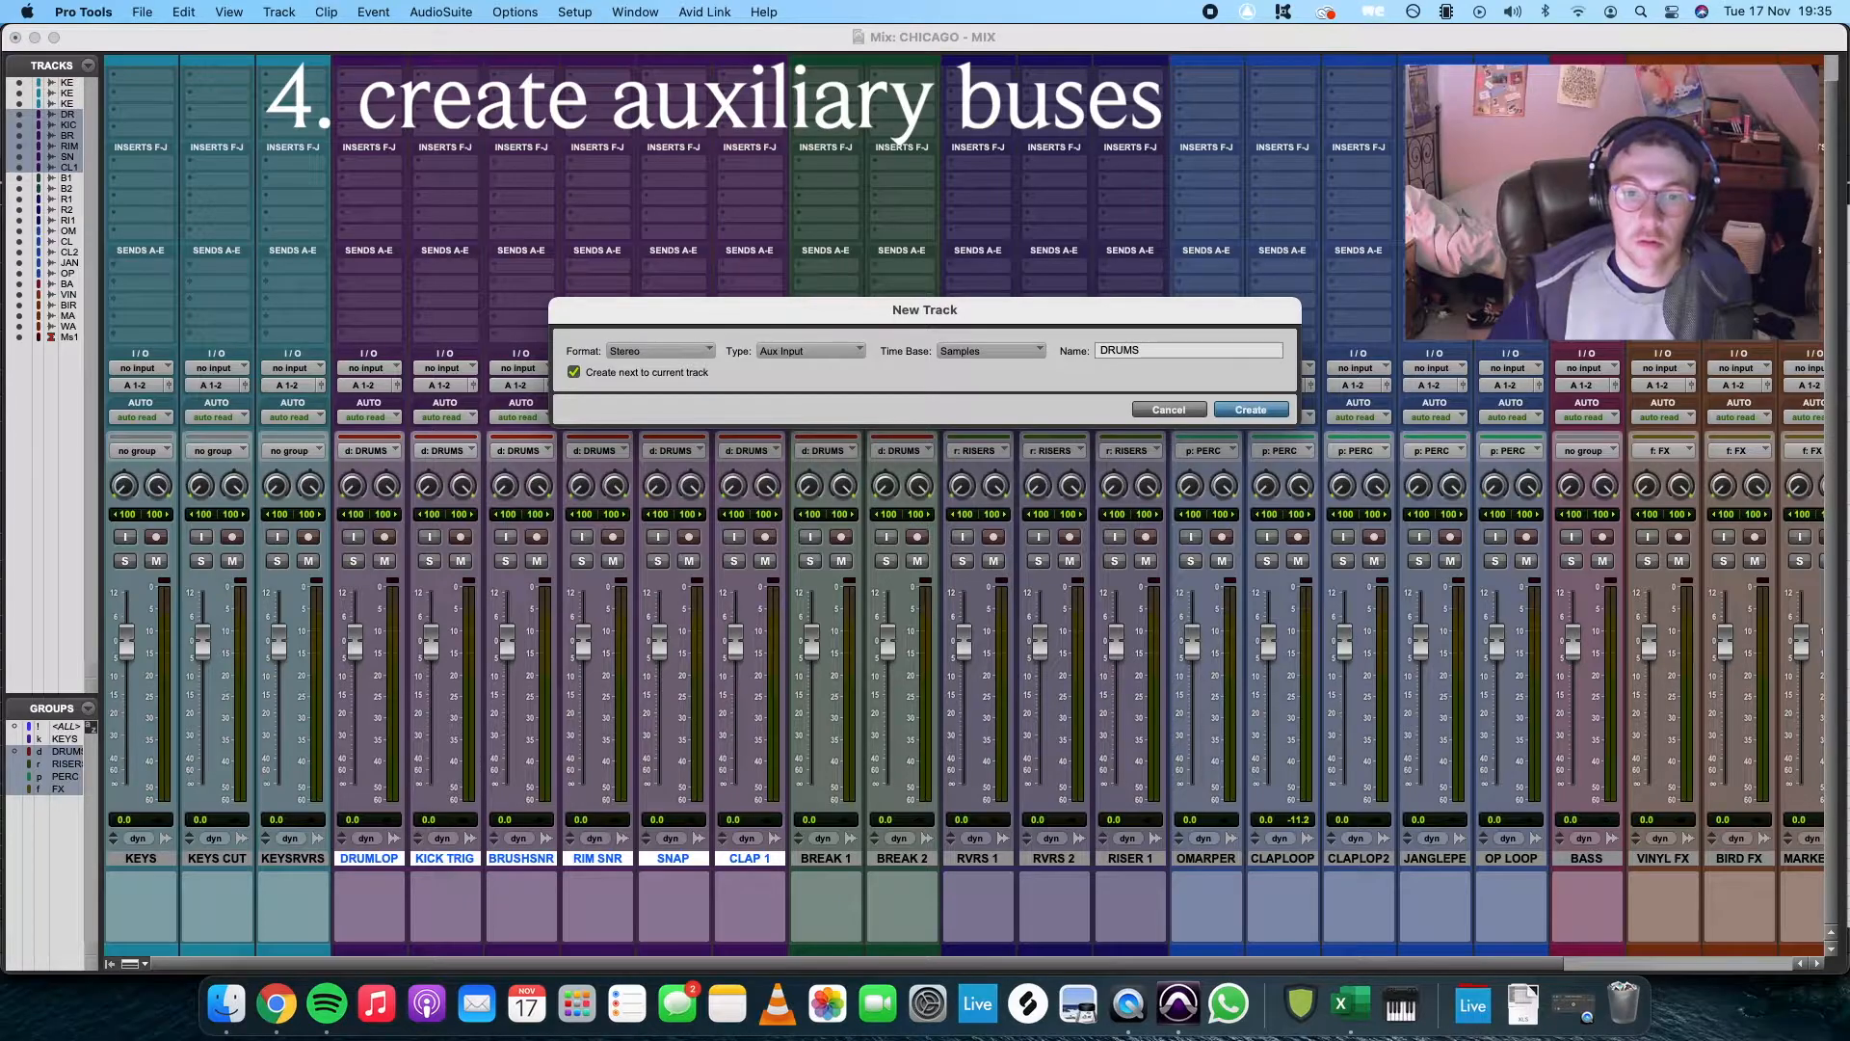
key("Return")
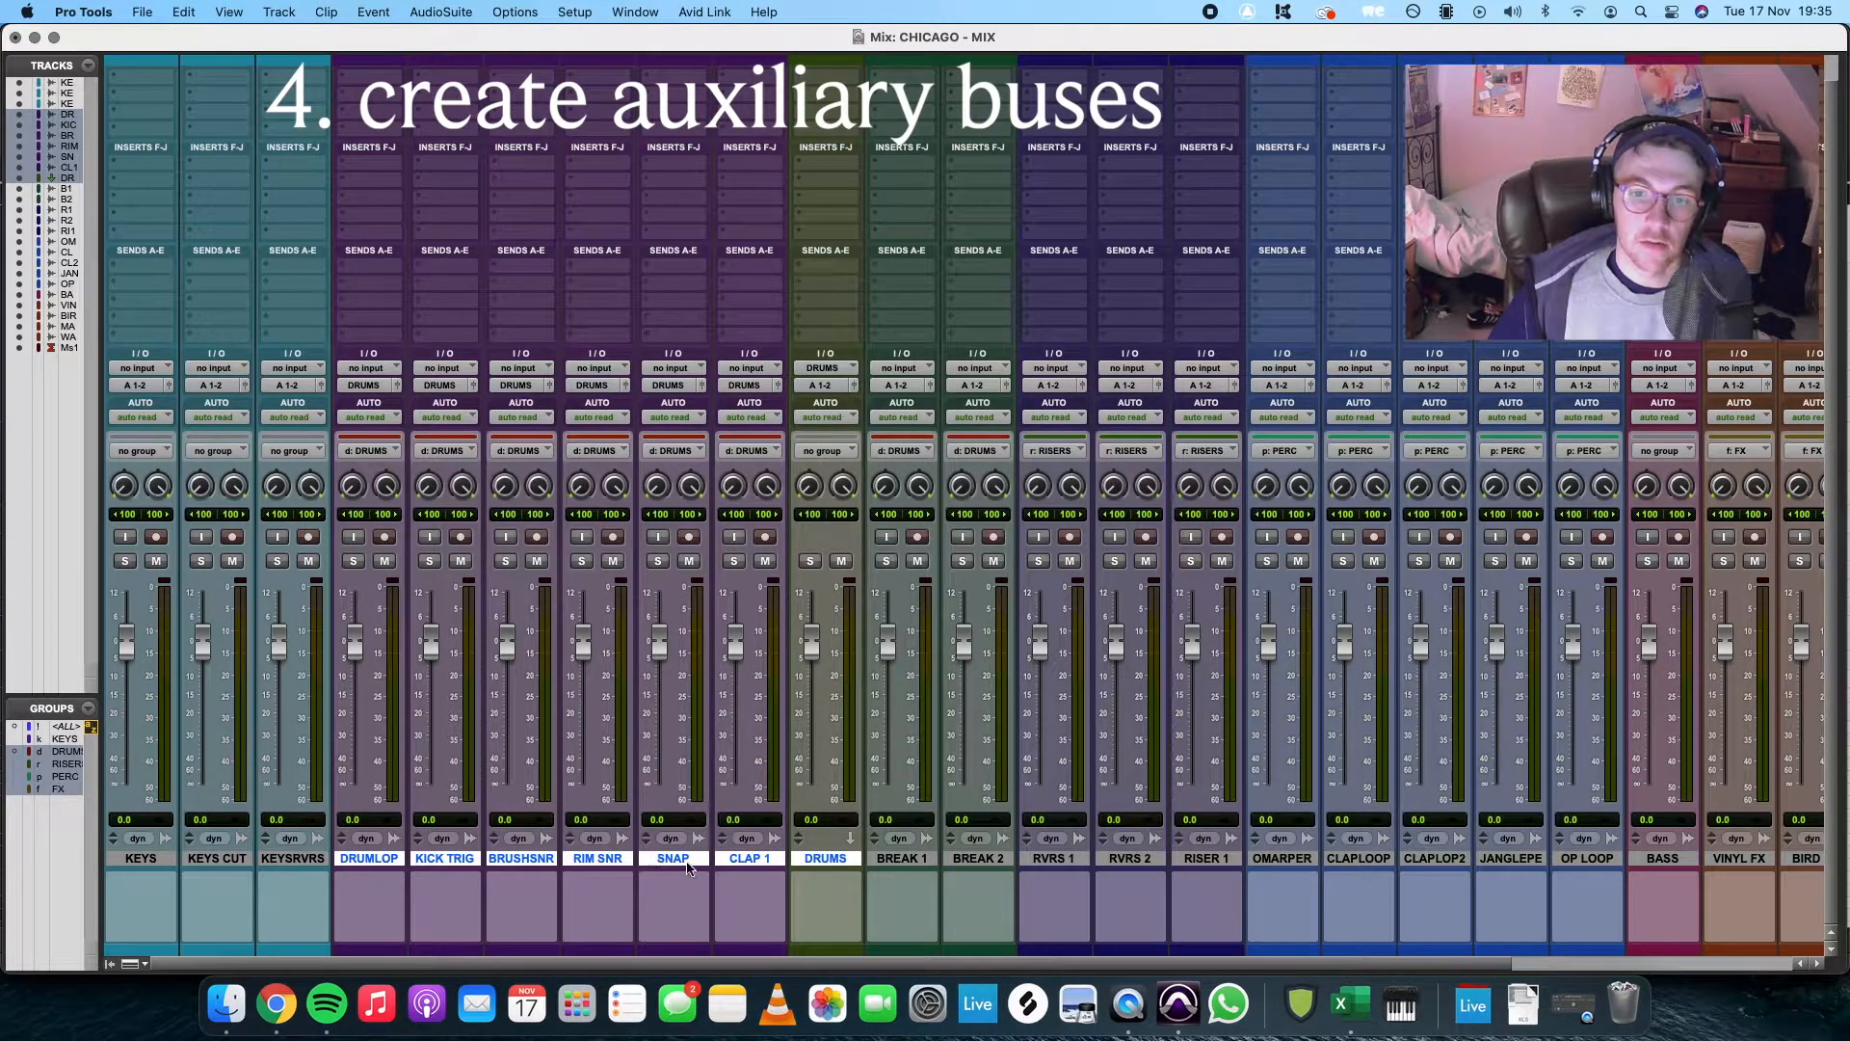
Route the outputs of OMAR PERC through OP LOOP to a new aux track named PERC
scroll(1161, 878, "right", 1)
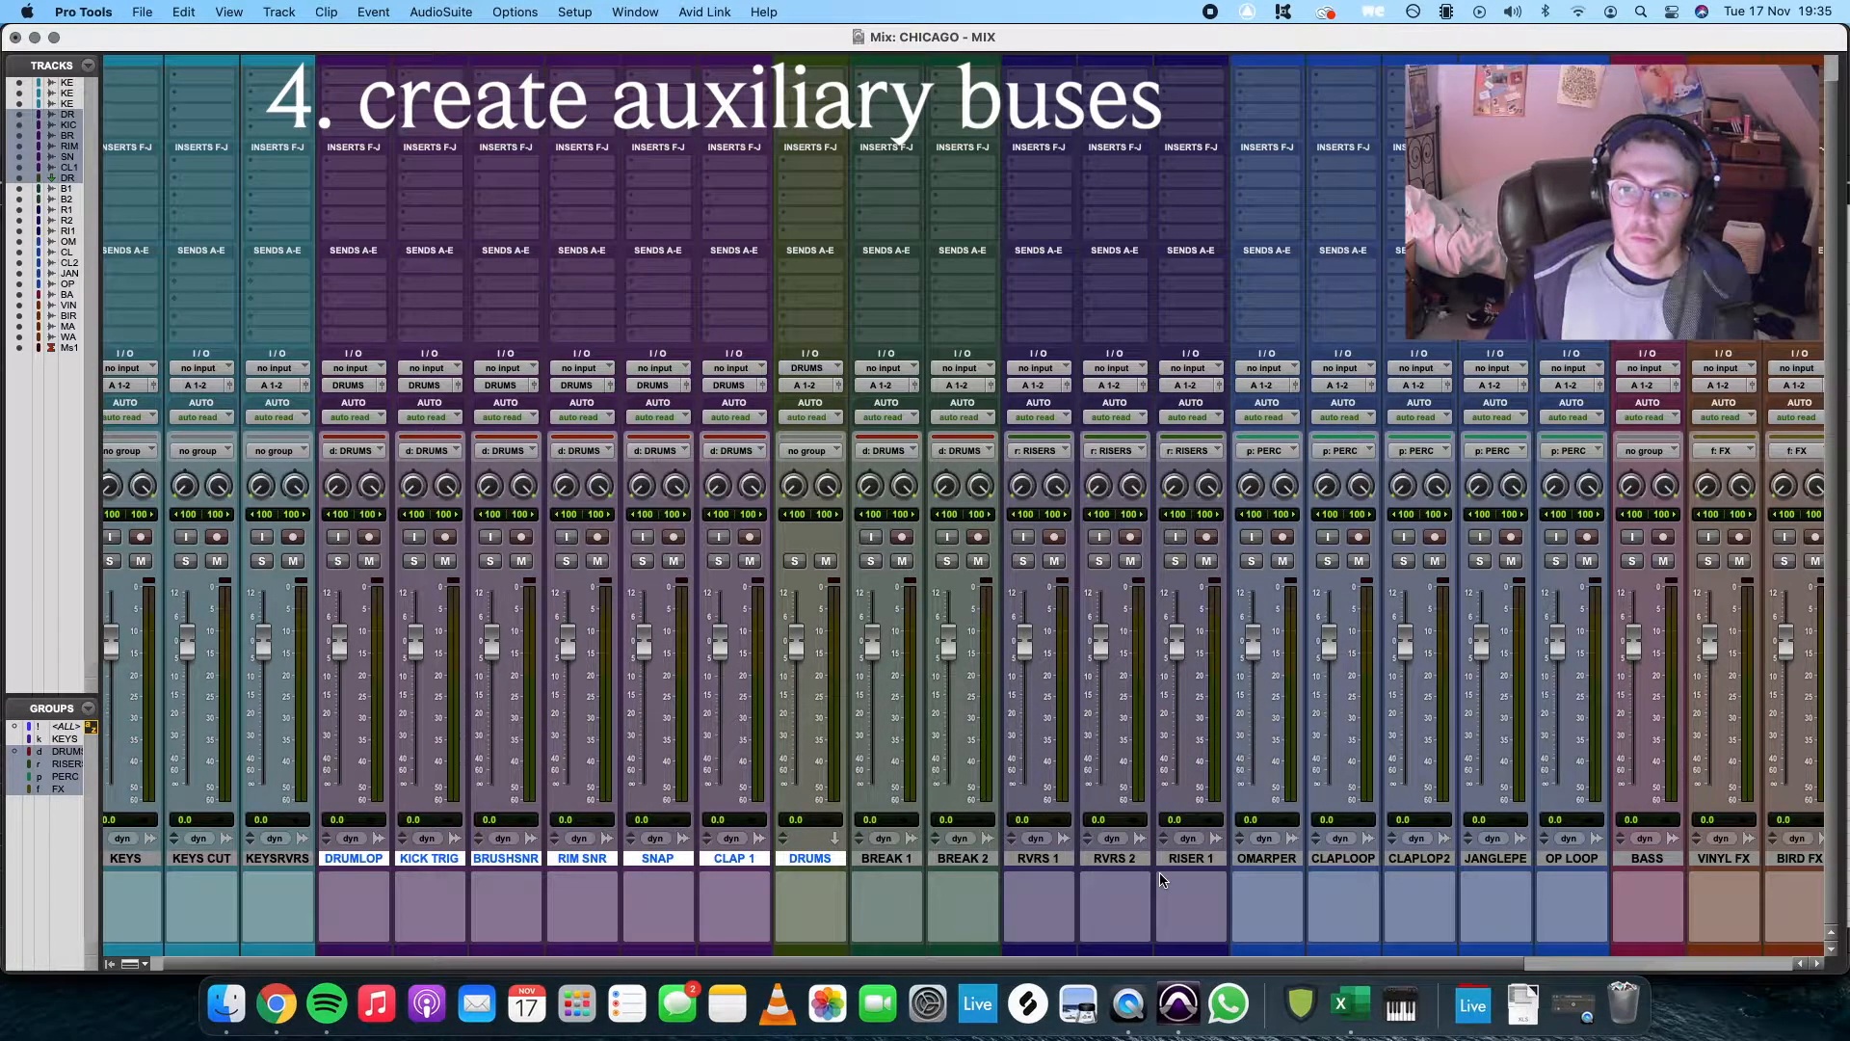
left_click(1244, 857)
left_click(1570, 858, "shift")
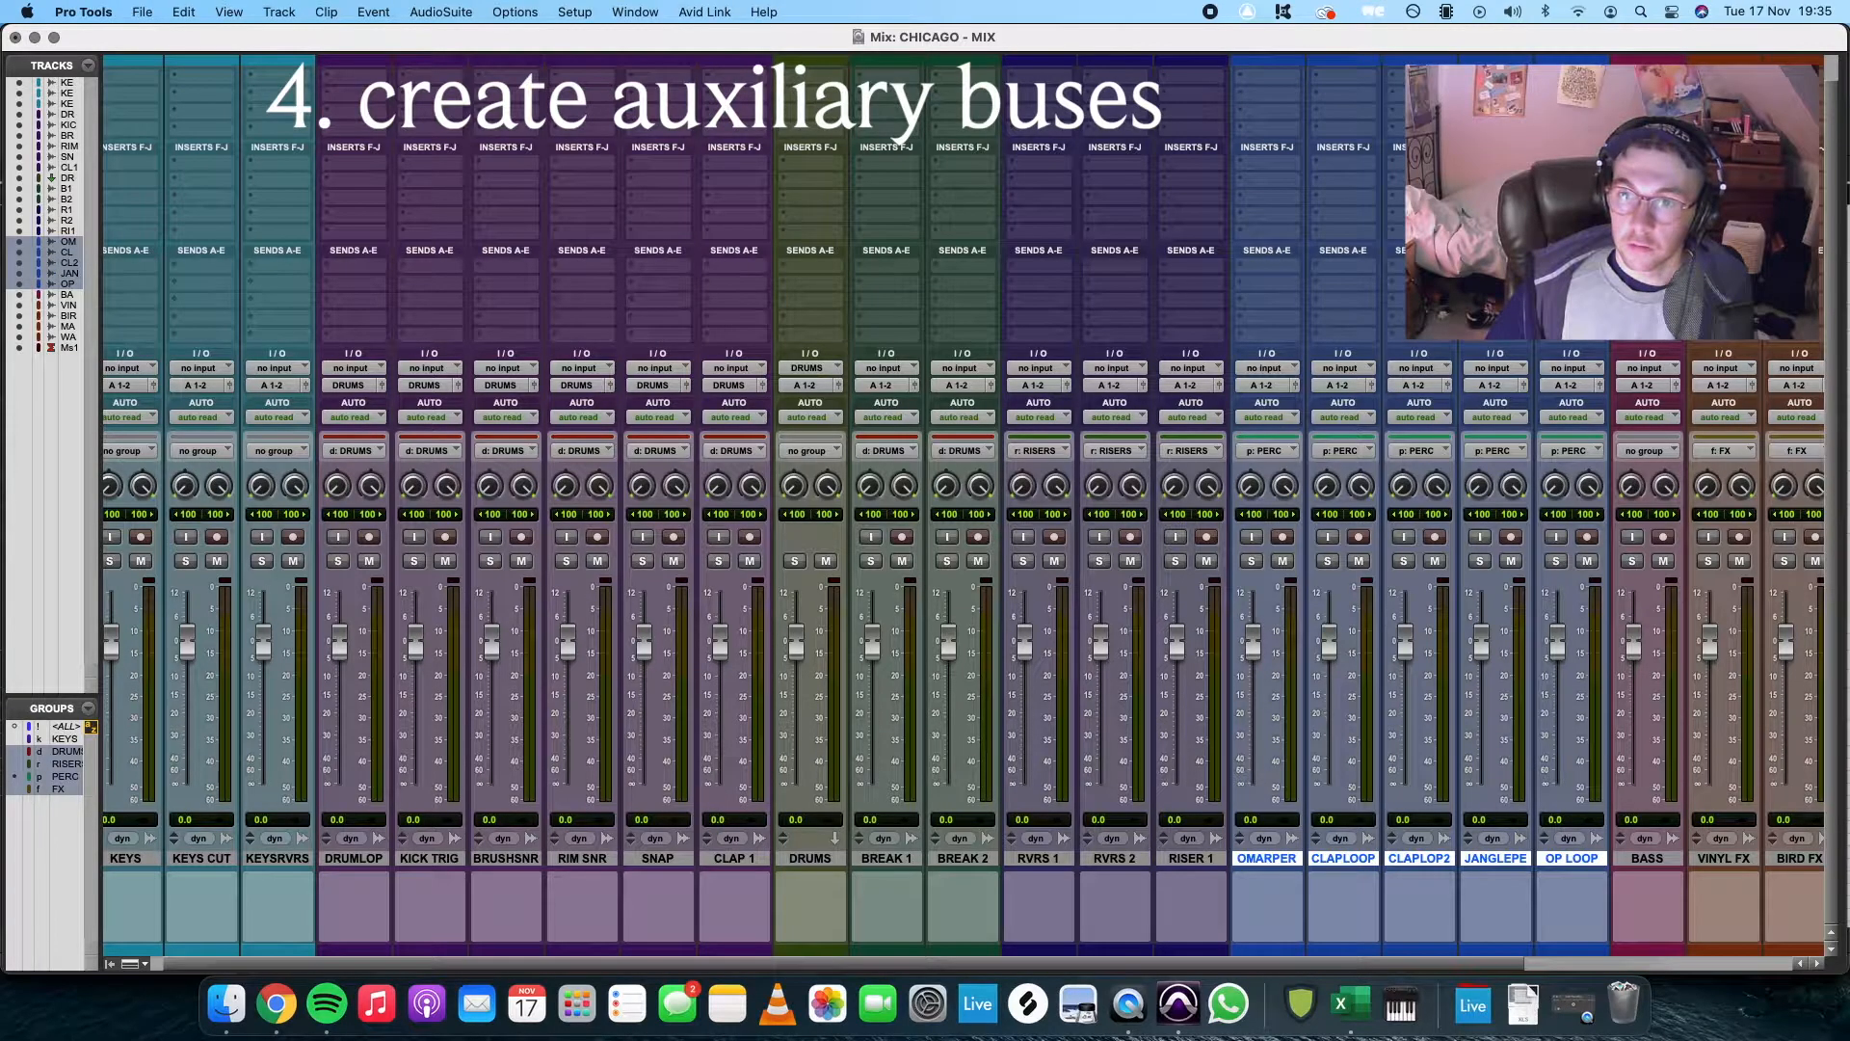
left_click(1571, 385)
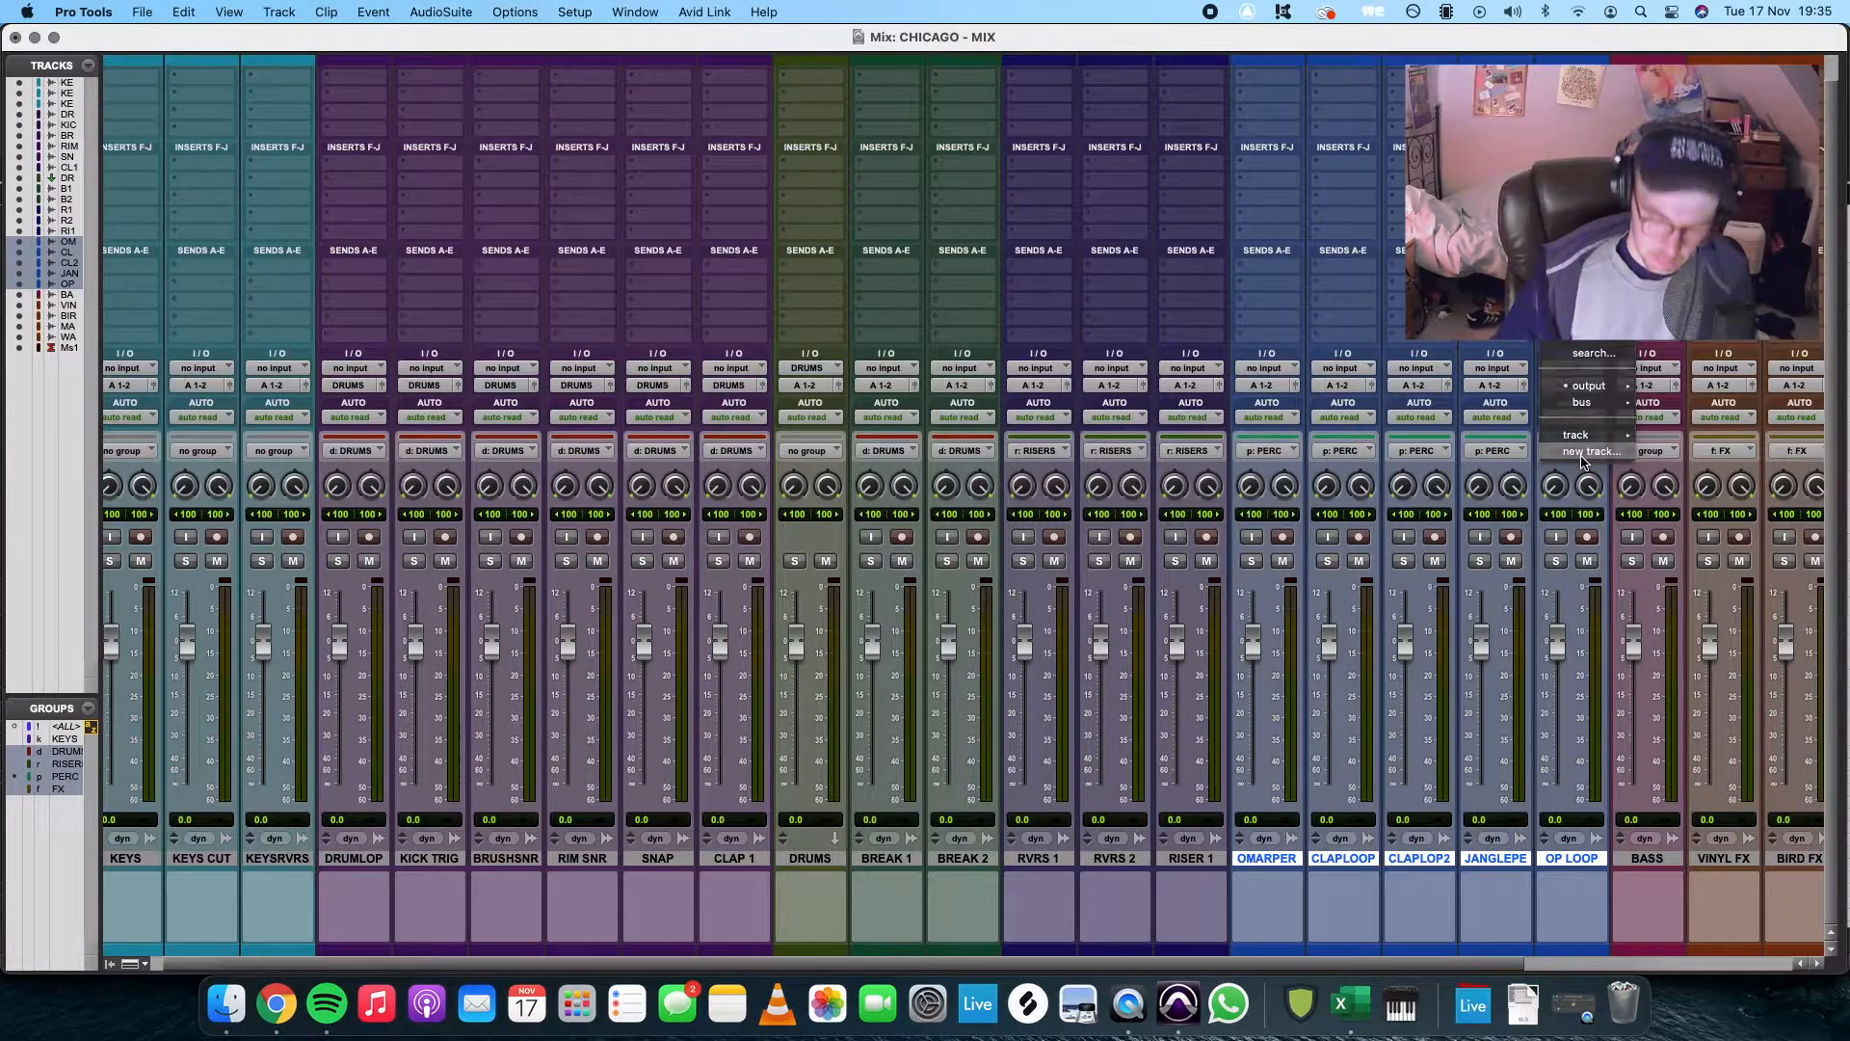
left_click(1581, 454)
type("PERC")
key("Return")
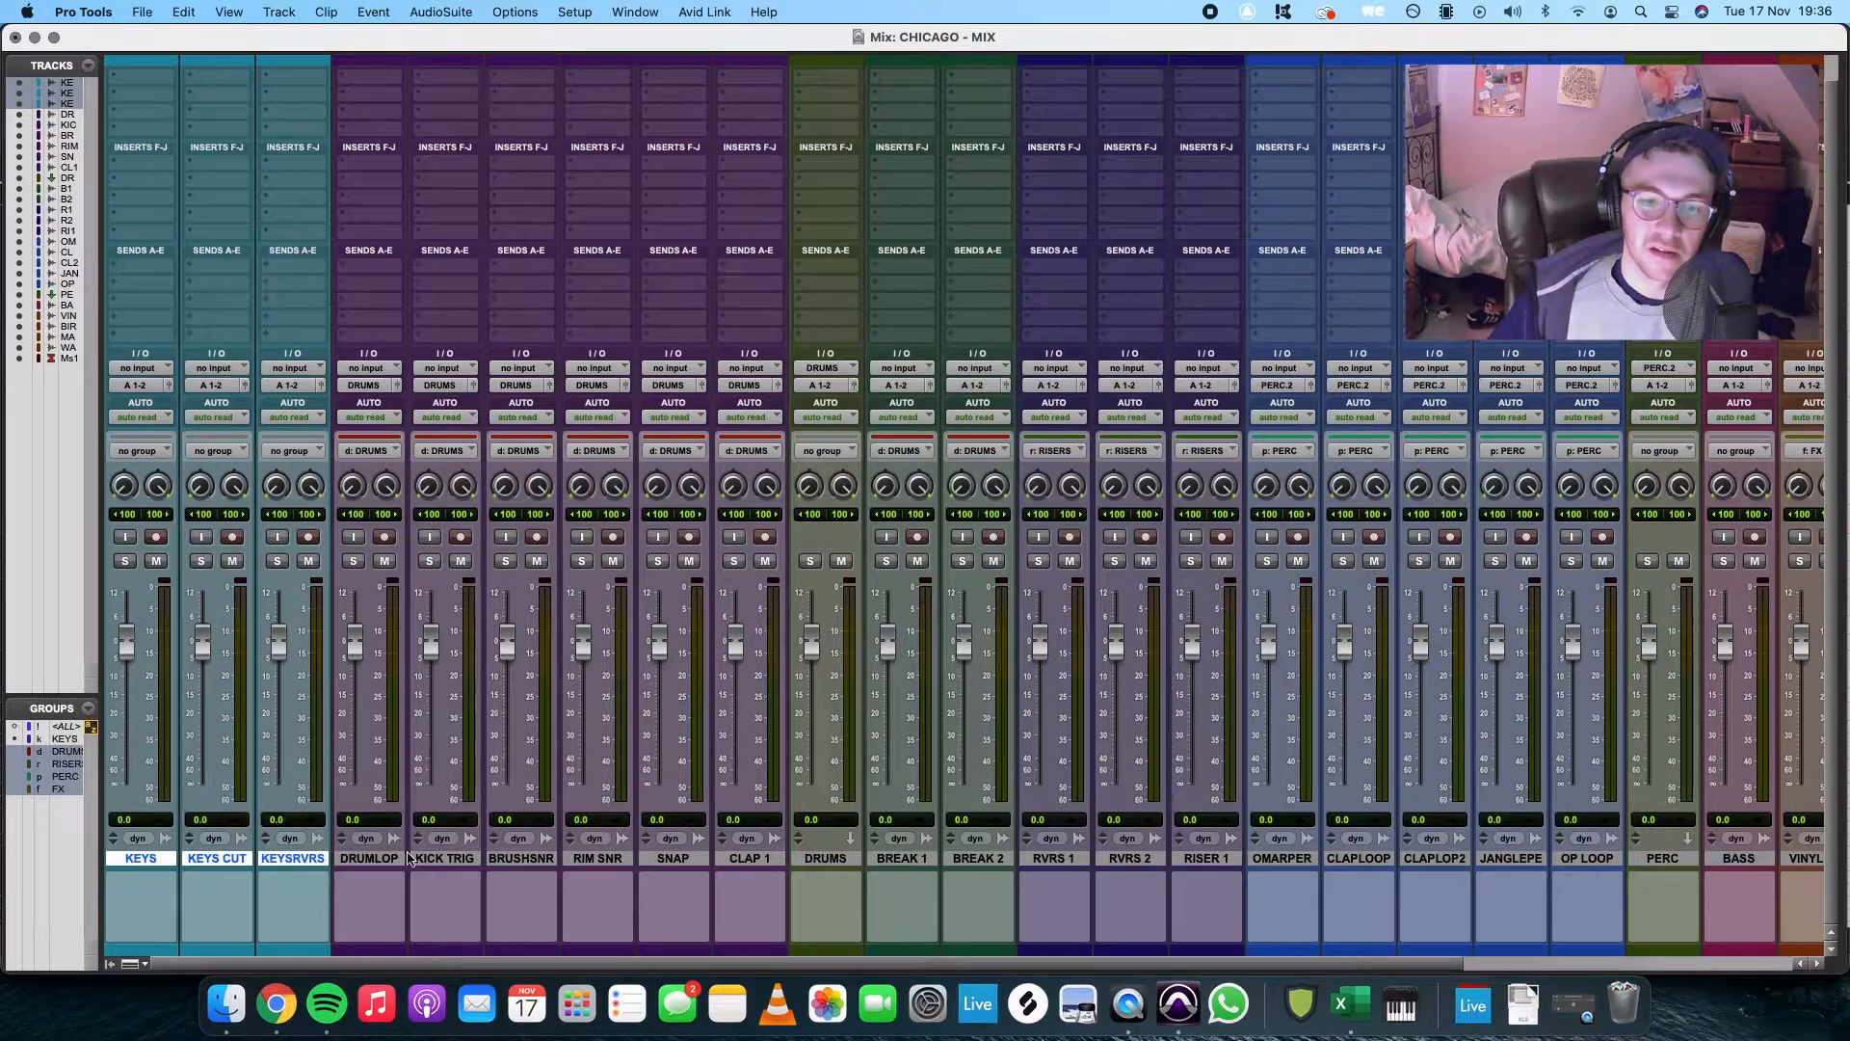
Insert a 96 BPM tempo change, snapped to the bar, on the Edit window's tempo ruler
left_click(377, 860)
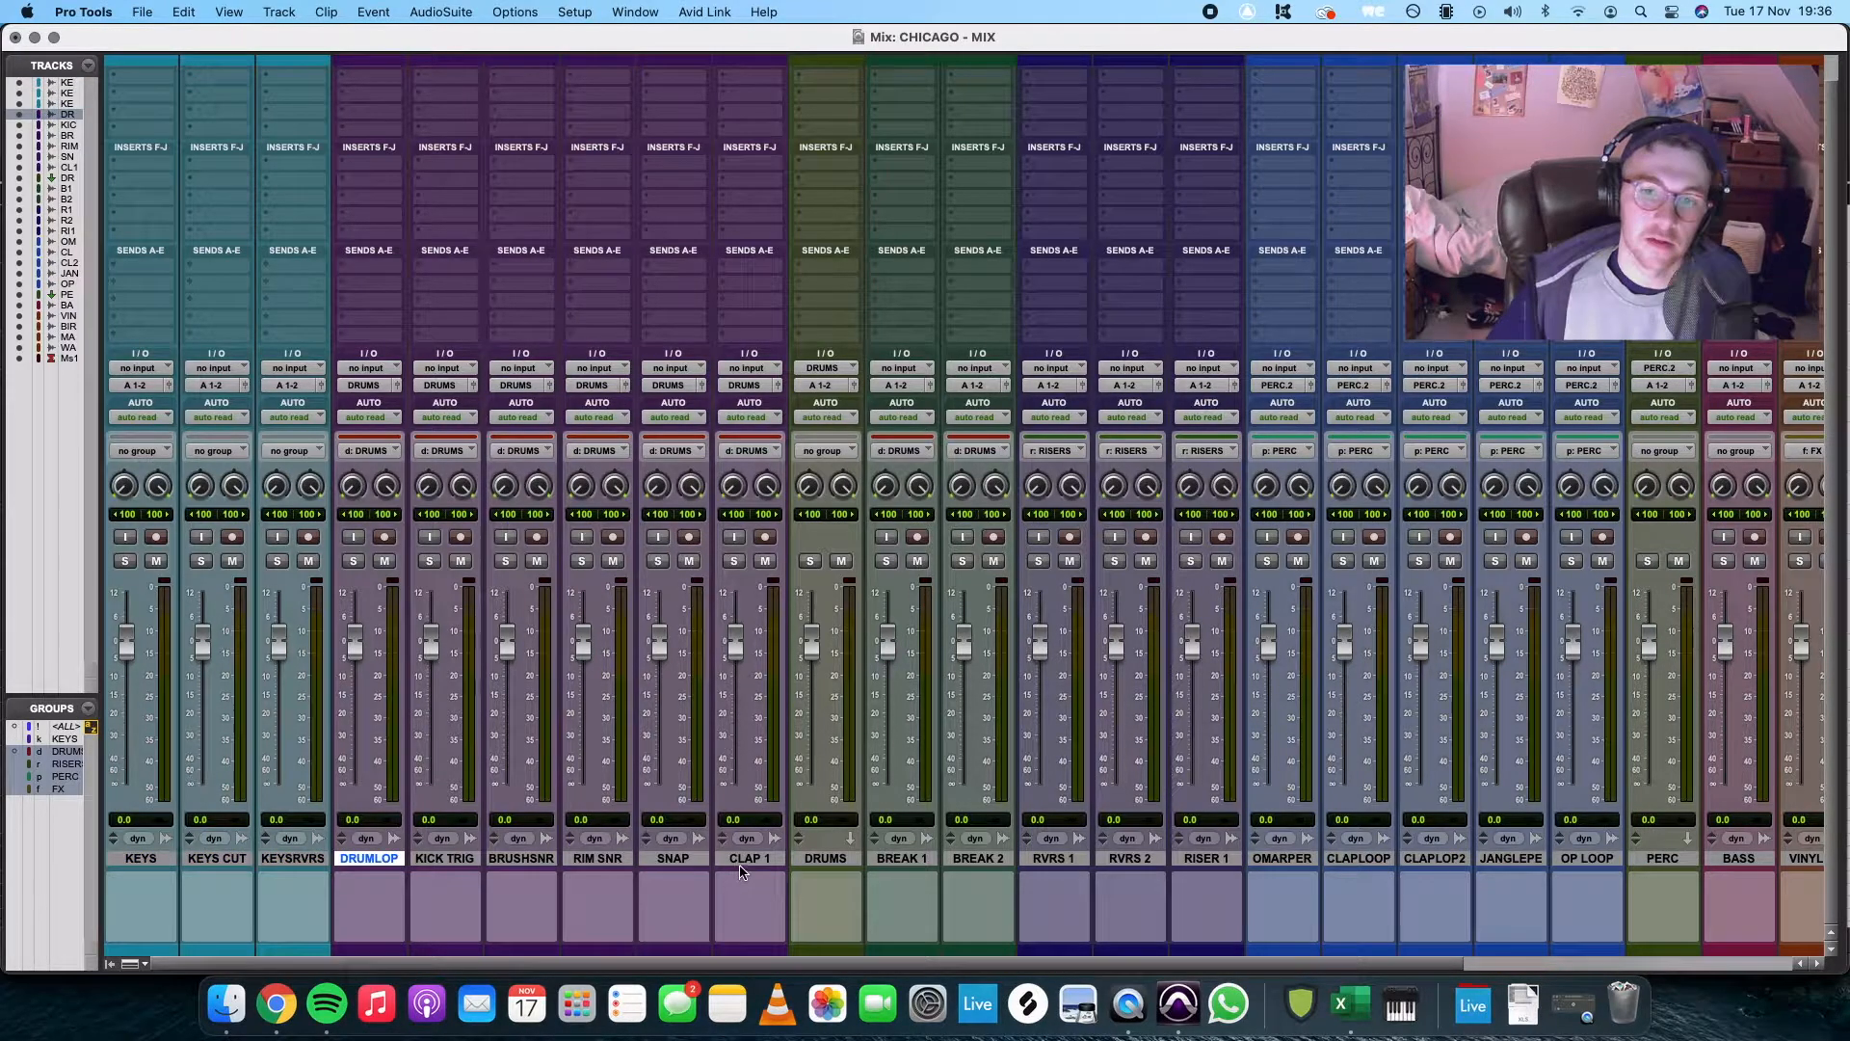
scroll(822, 80, "up", 2)
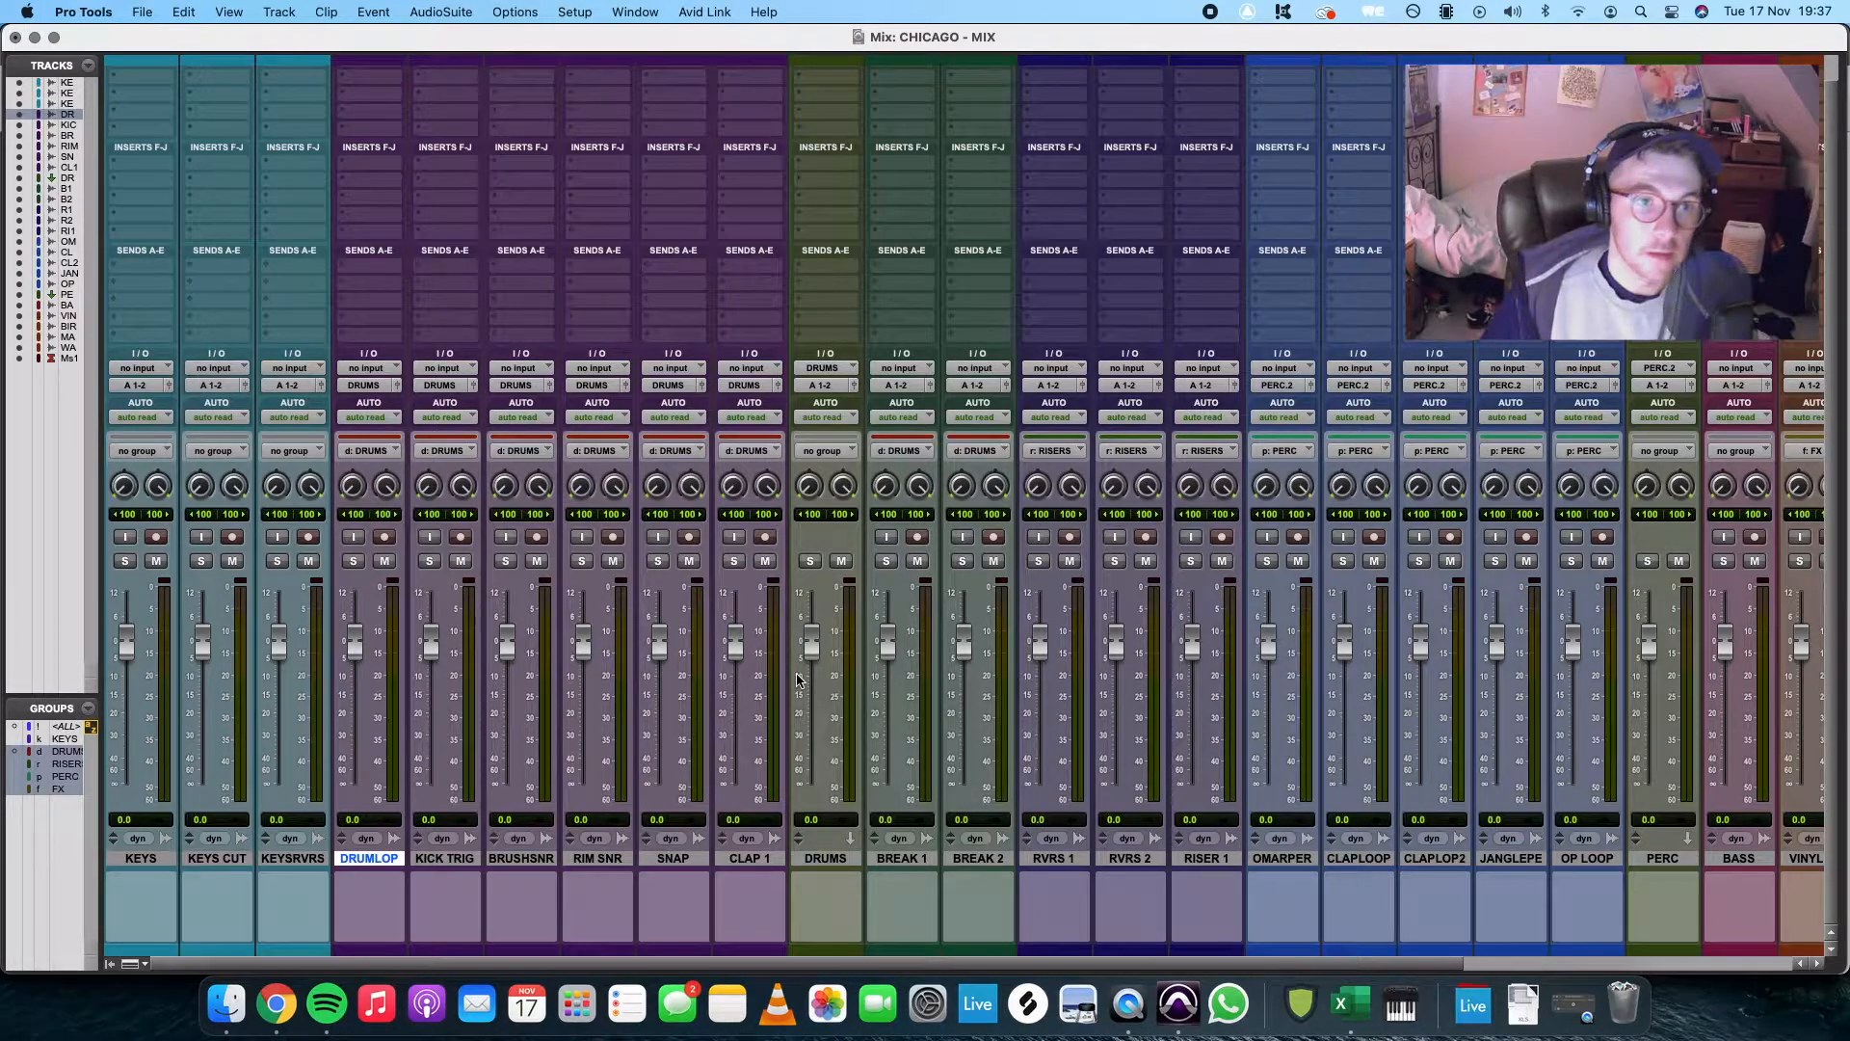
key("super+equal")
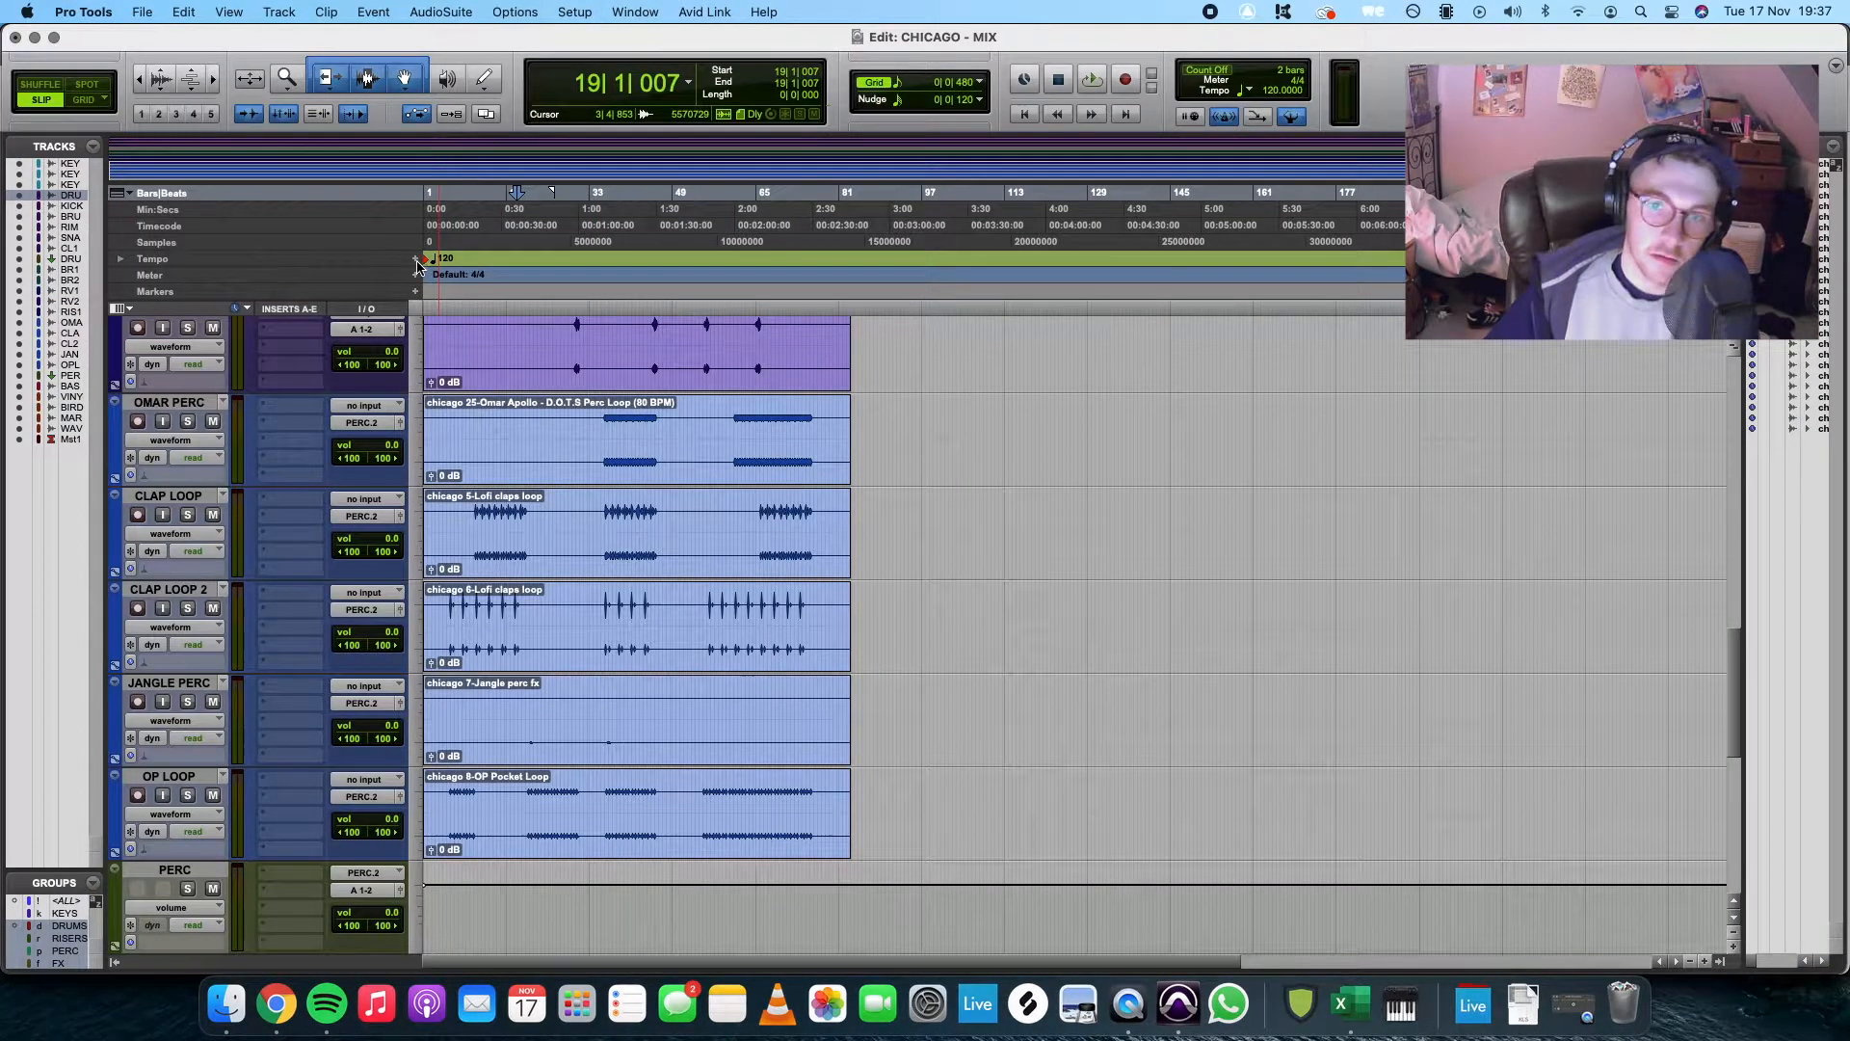
left_click(415, 260)
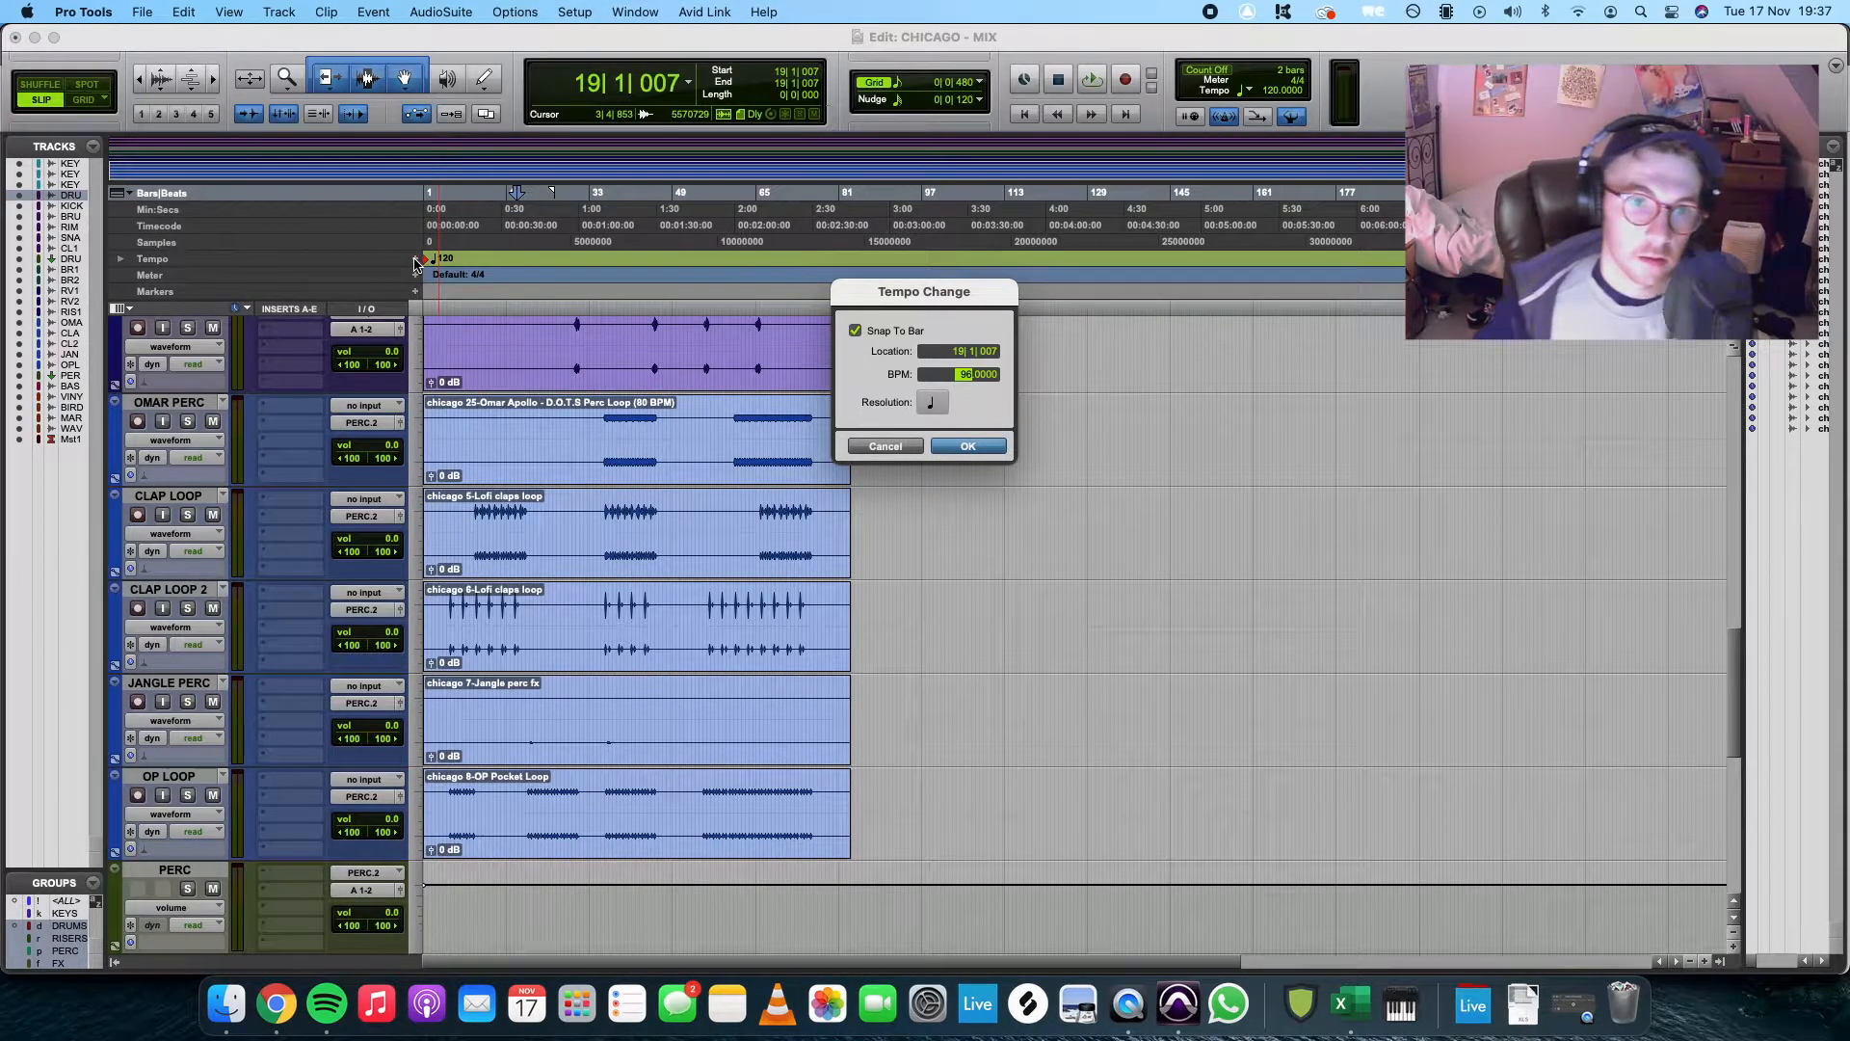
key("Return")
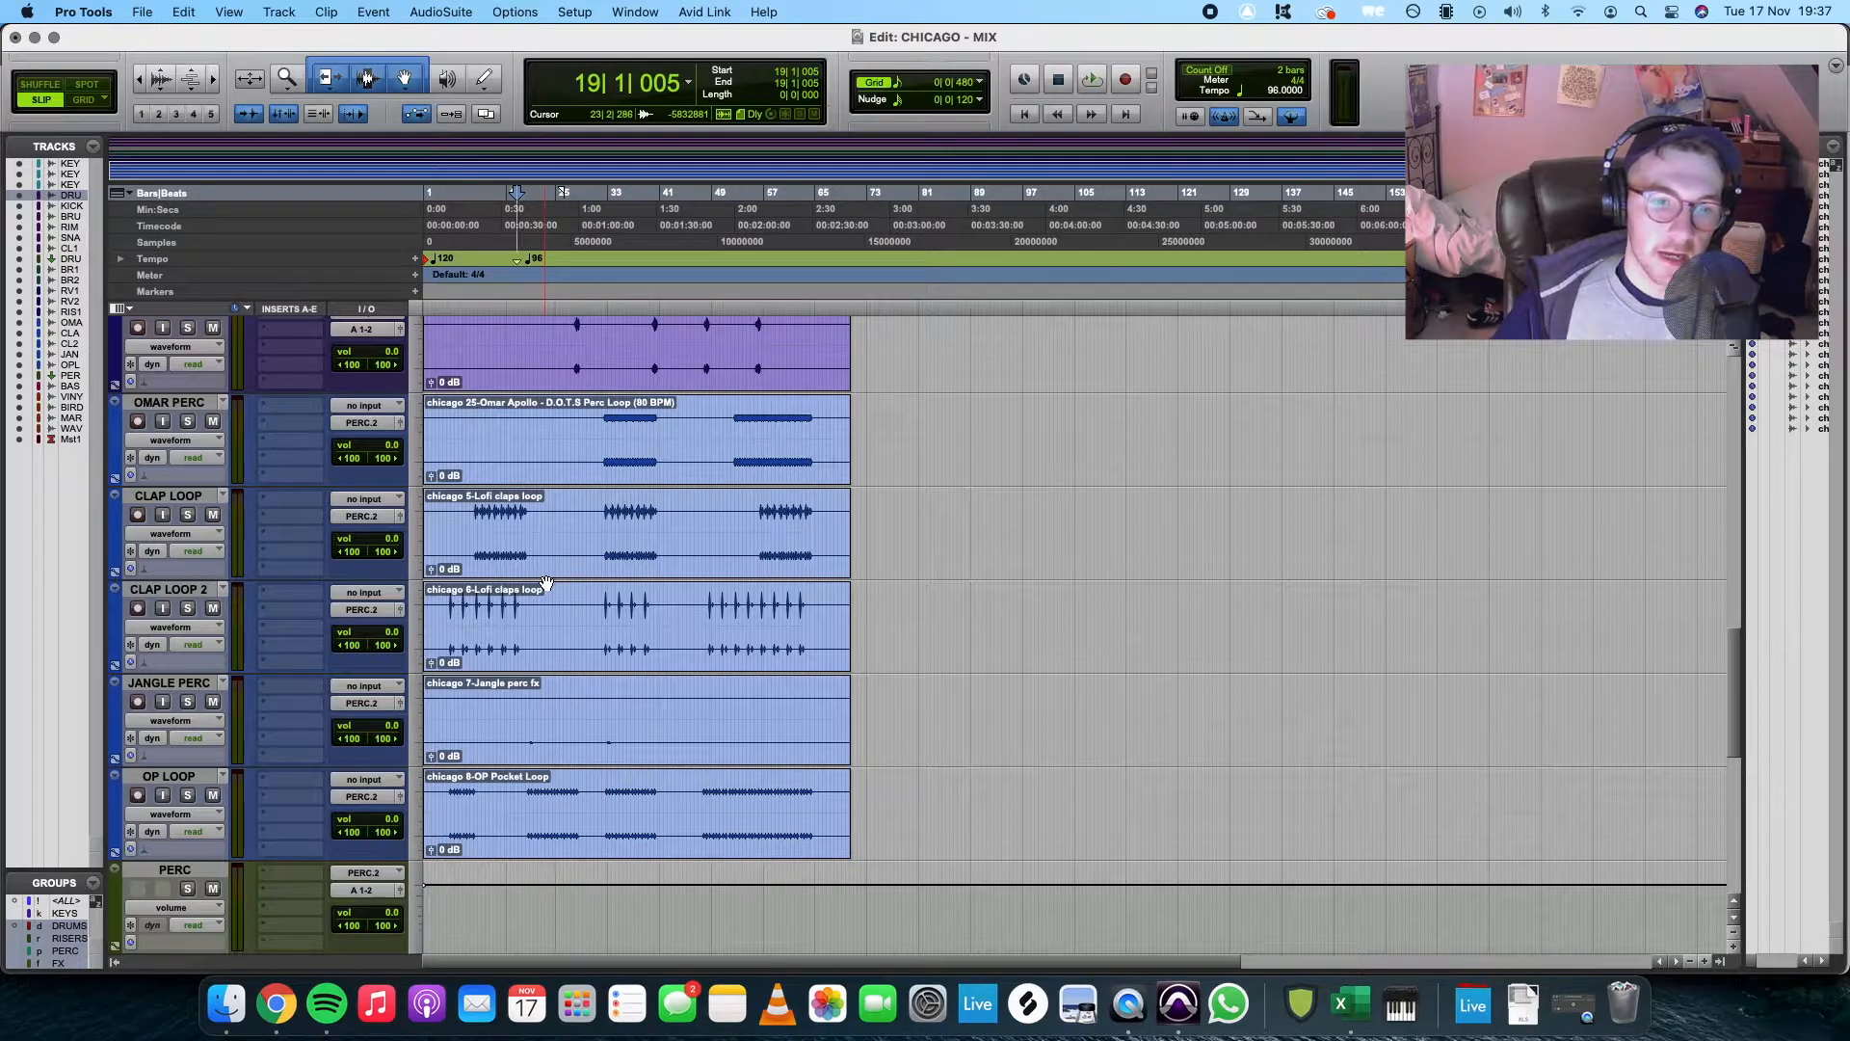
Move the 96 BPM tempo event to the start of the session, replacing the initial tempo
scroll(468, 745, "up", 5)
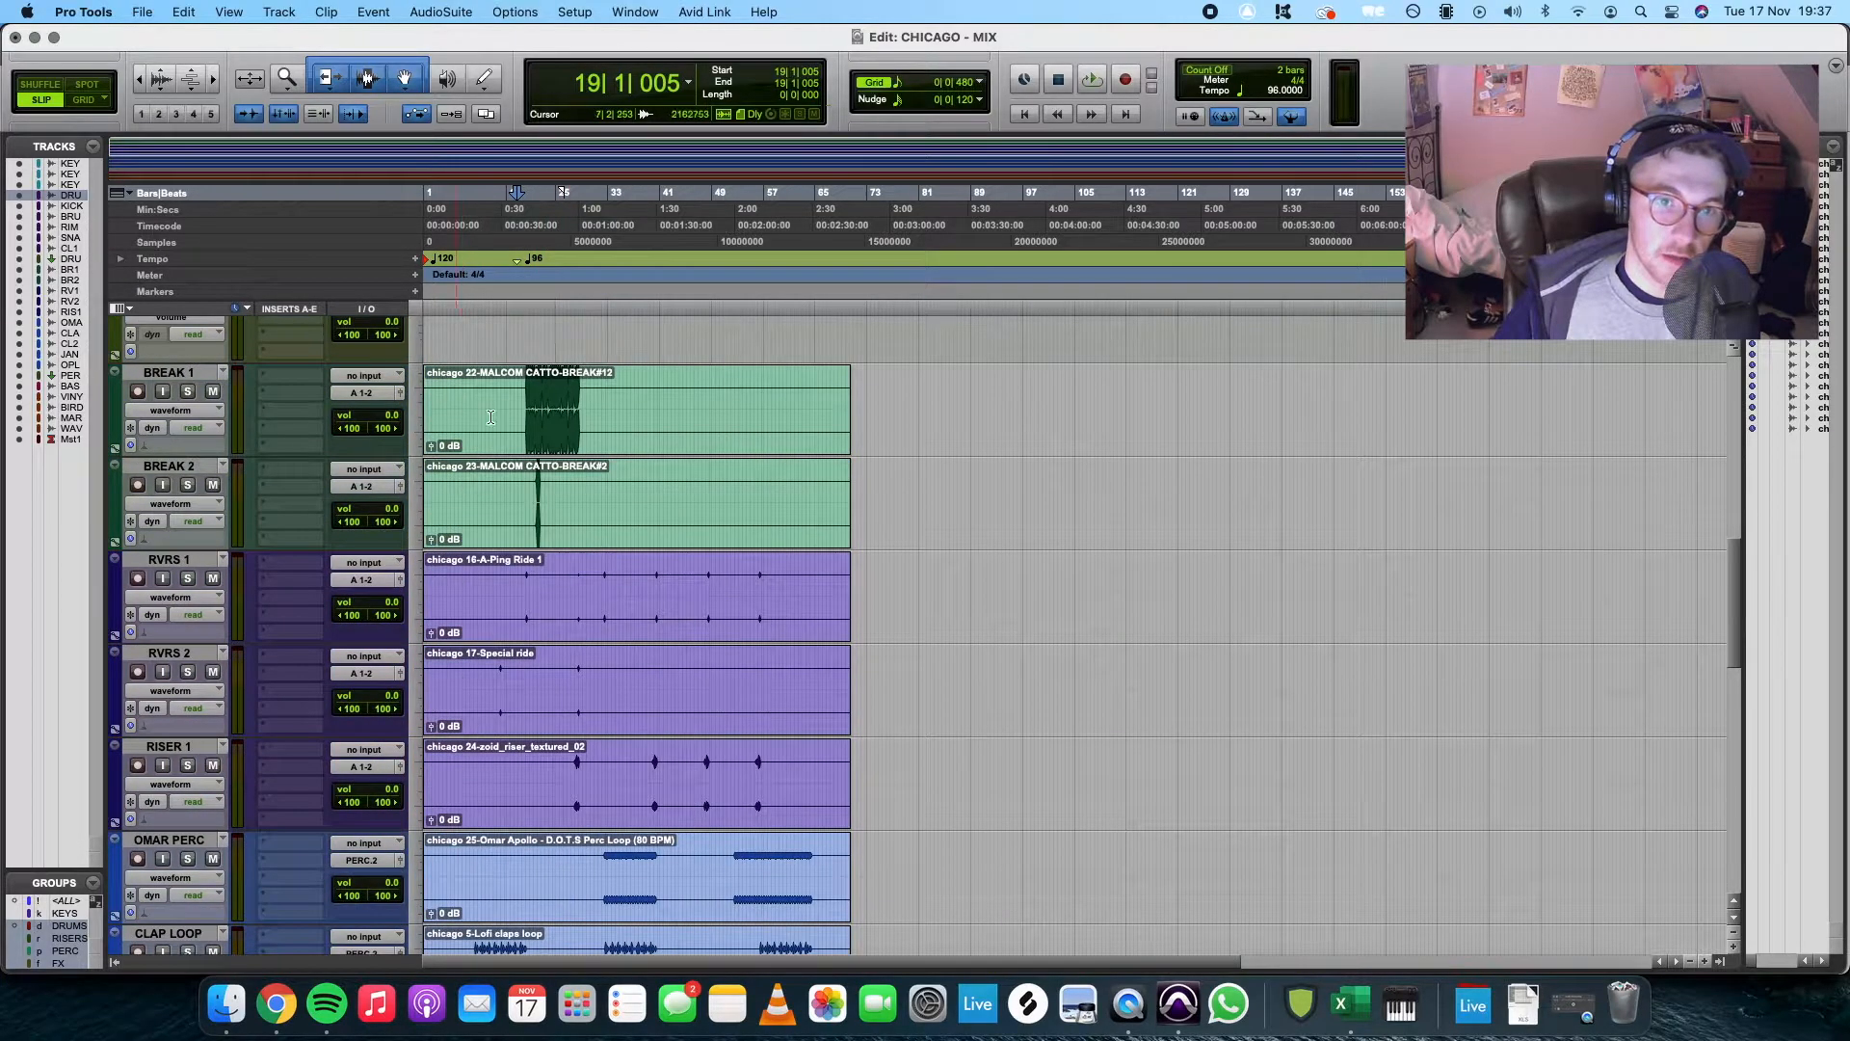
scroll(470, 402, "down", 3)
left_click_drag(525, 267, 316, 274)
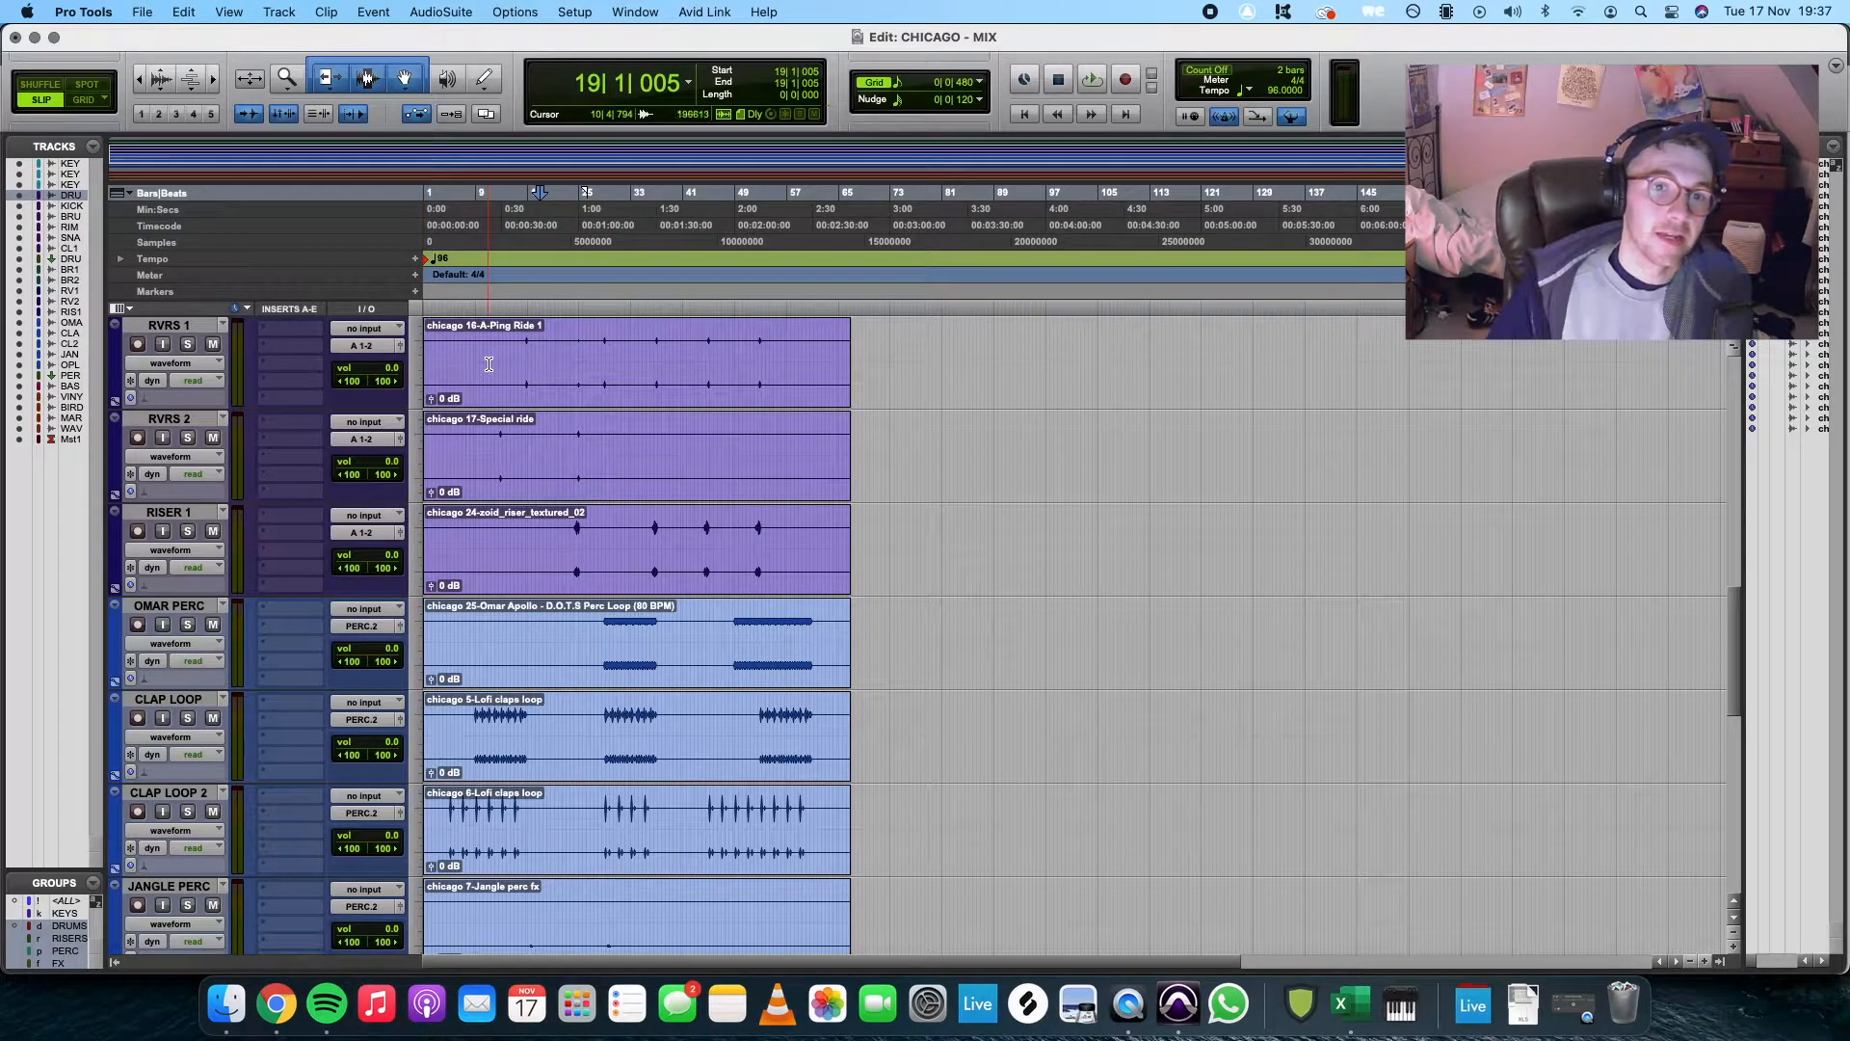
Play the opening bars from the session start with the timeline zoomed in on the keys and drum clips
key("super+bracketright")
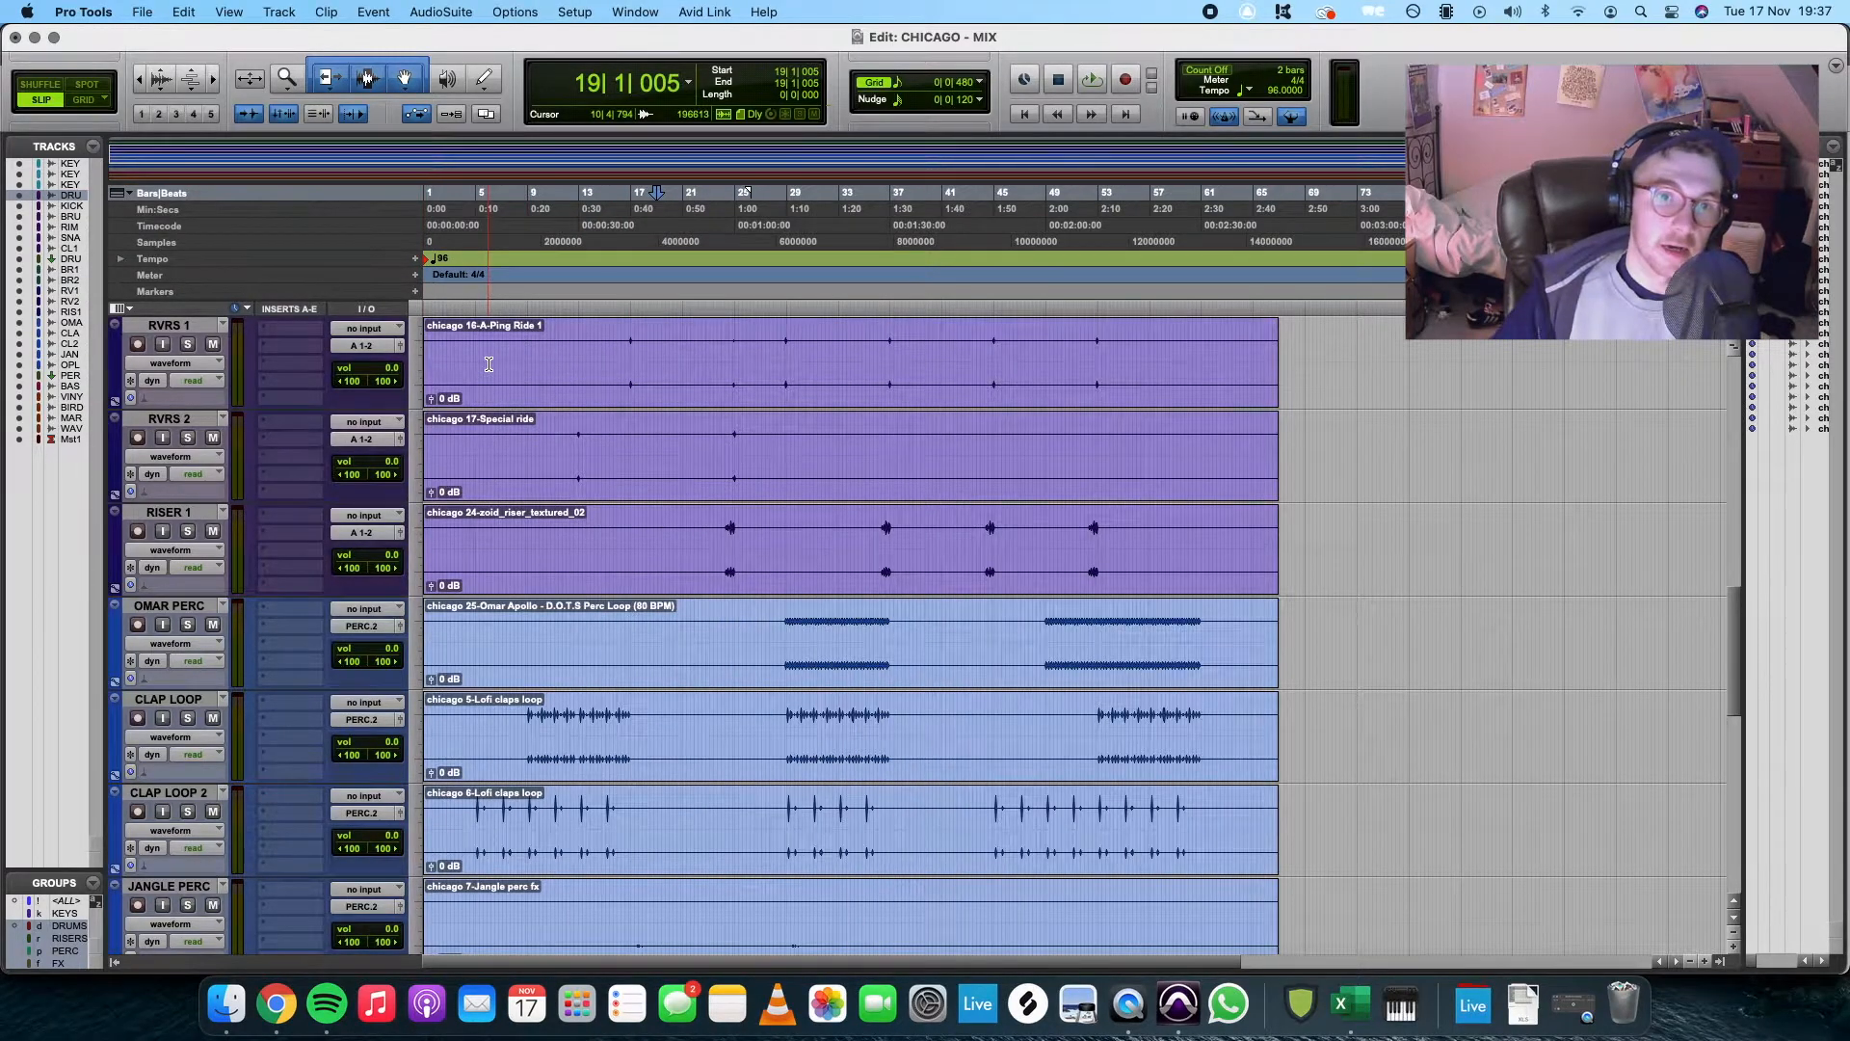
scroll(489, 364, "up", 14)
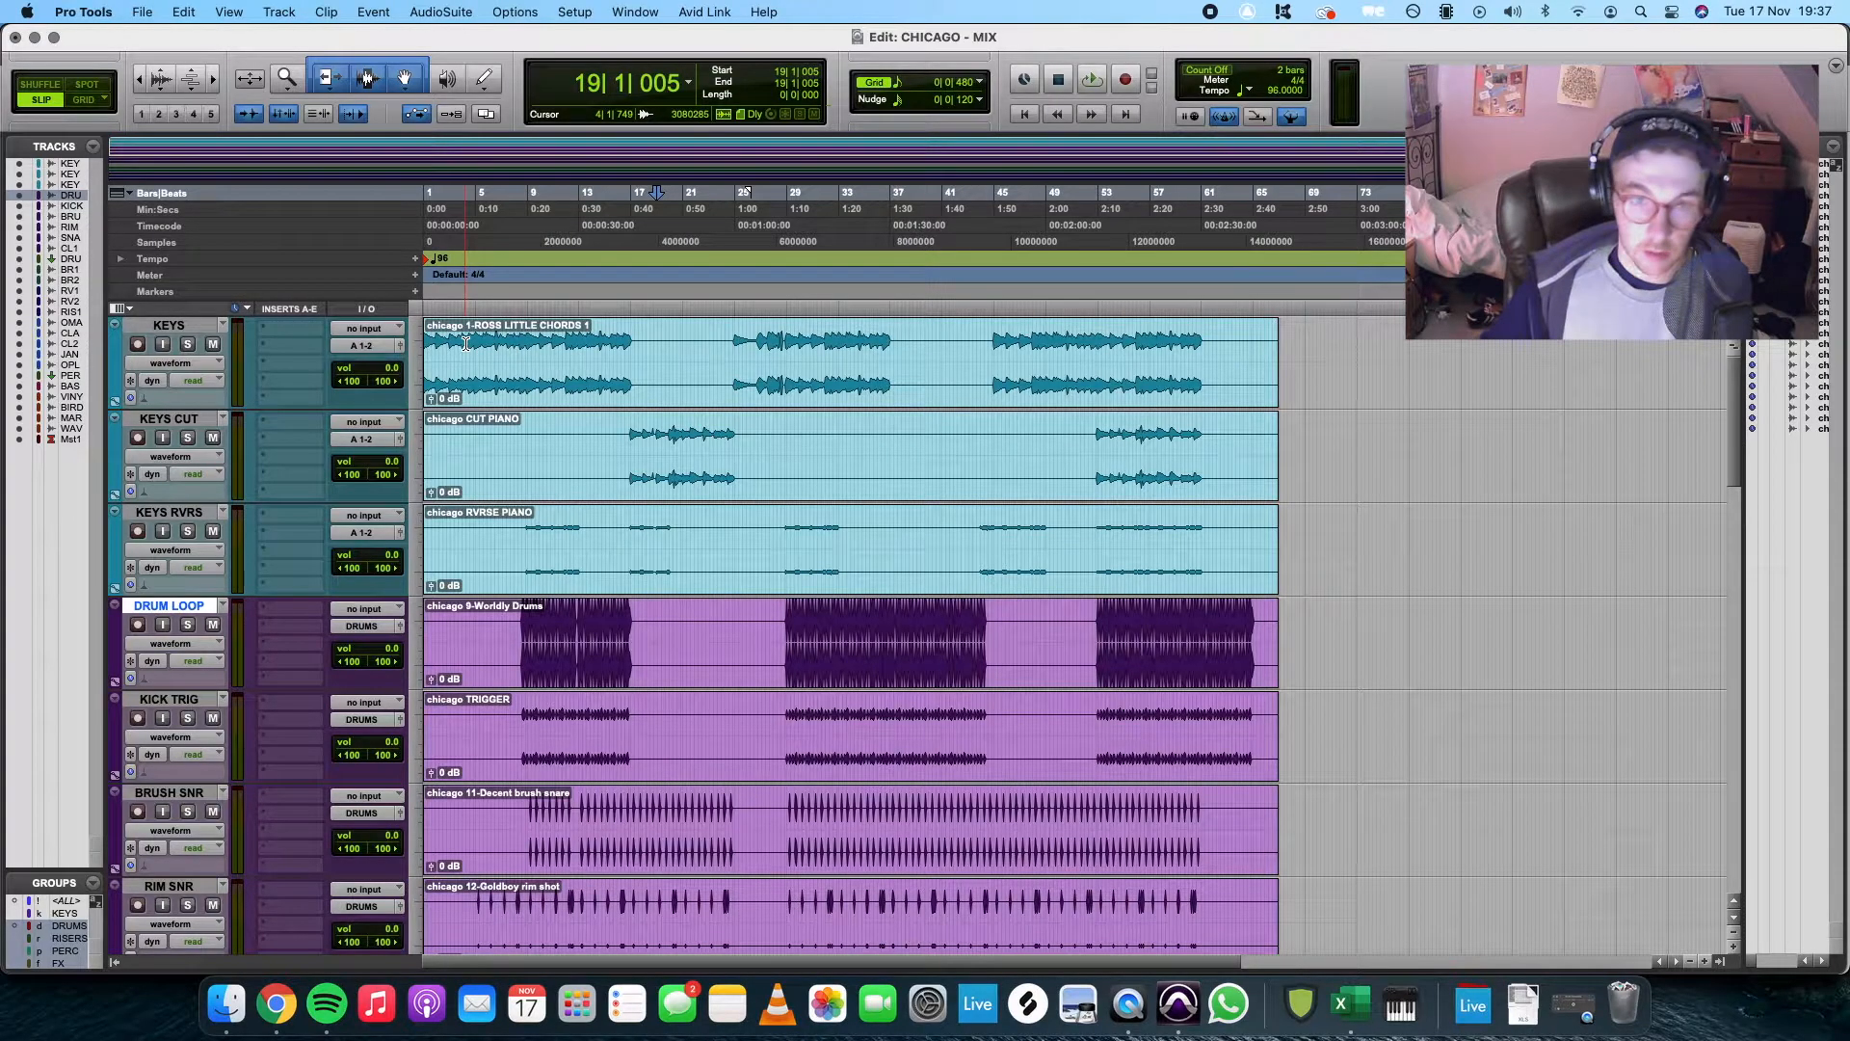
key("space")
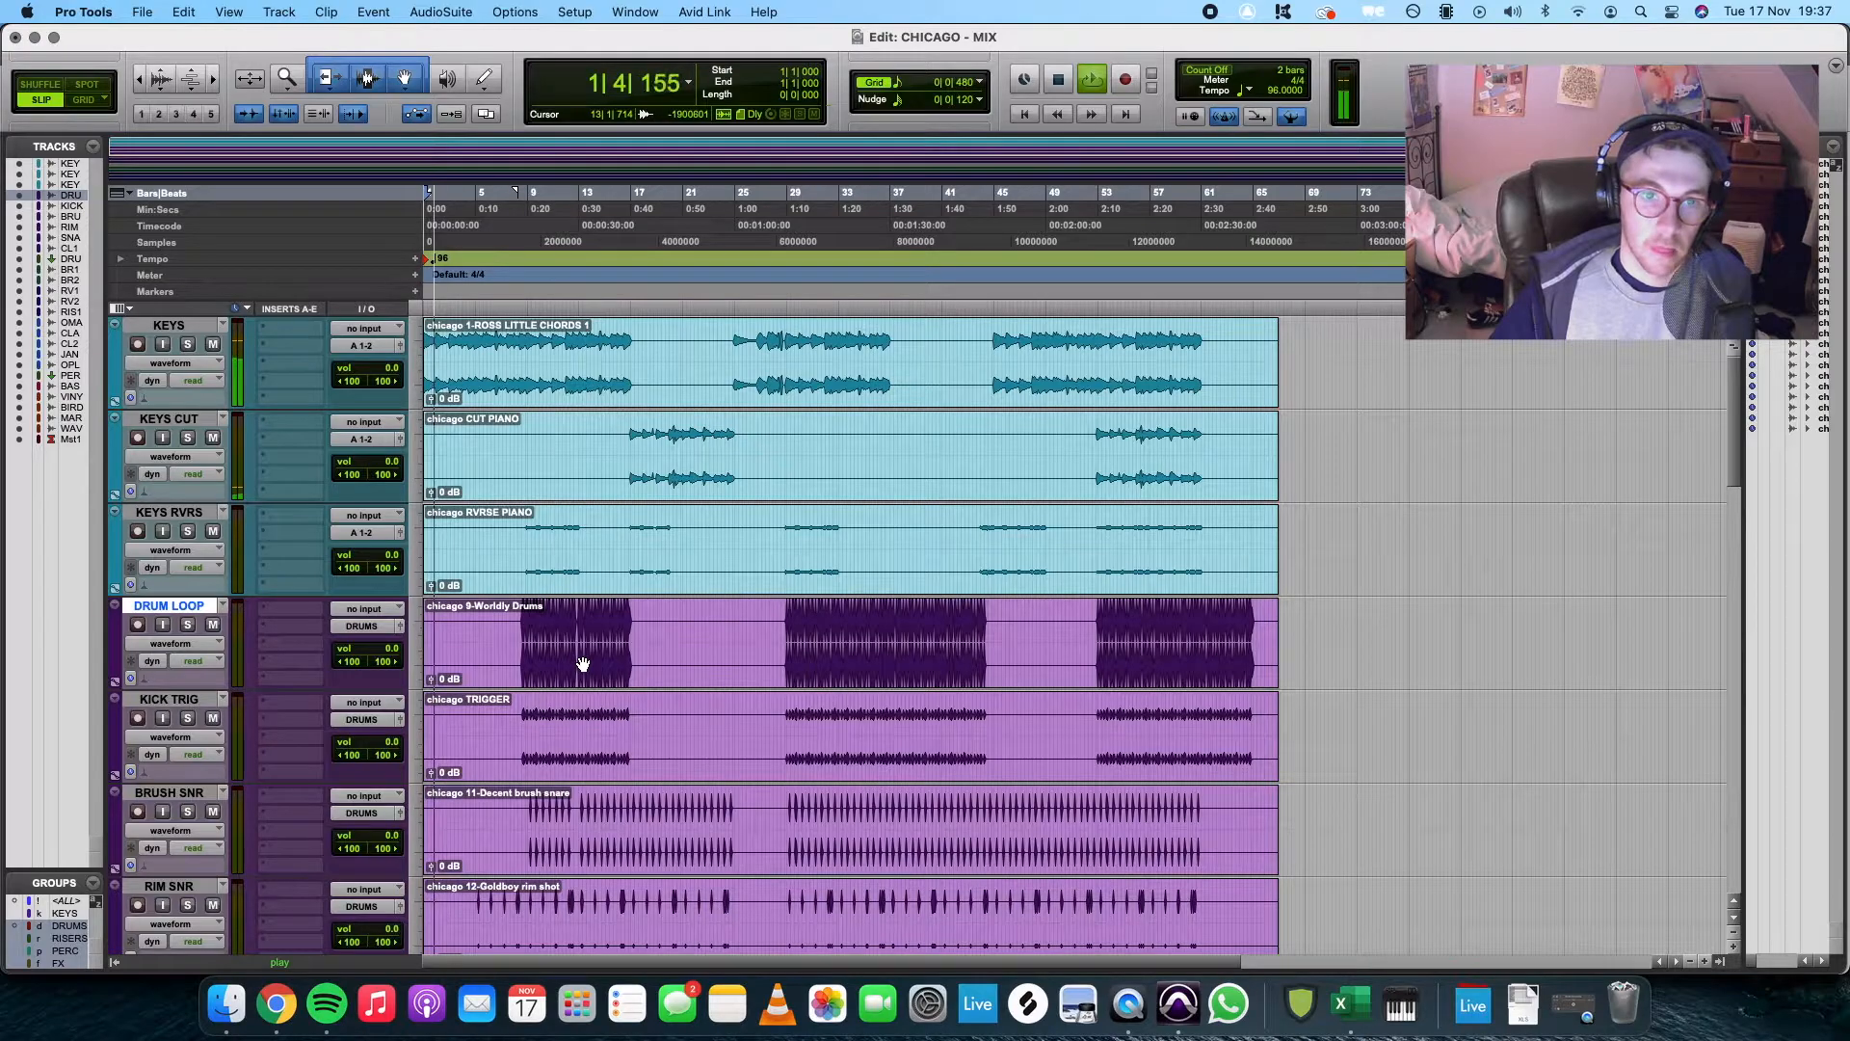
key("t")
key("t")
scroll(611, 551, "right", 2)
scroll(610, 551, "left", 2)
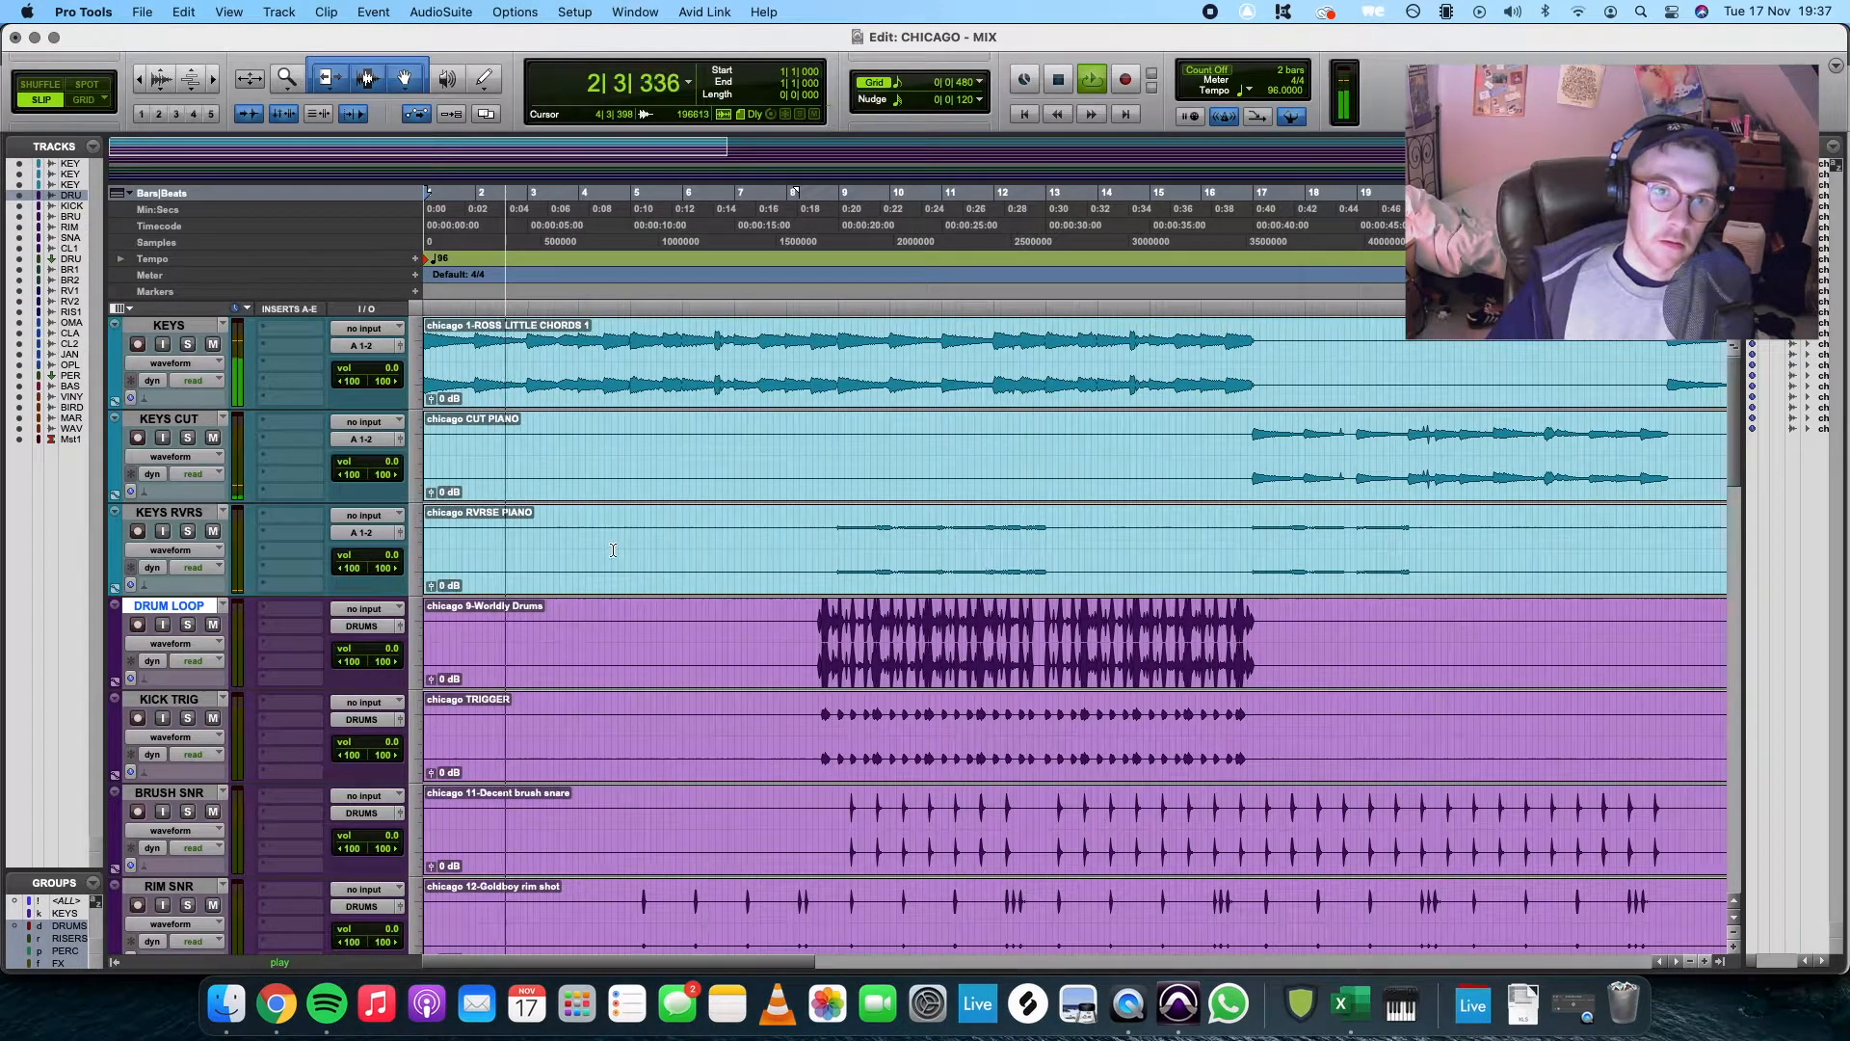
key("space")
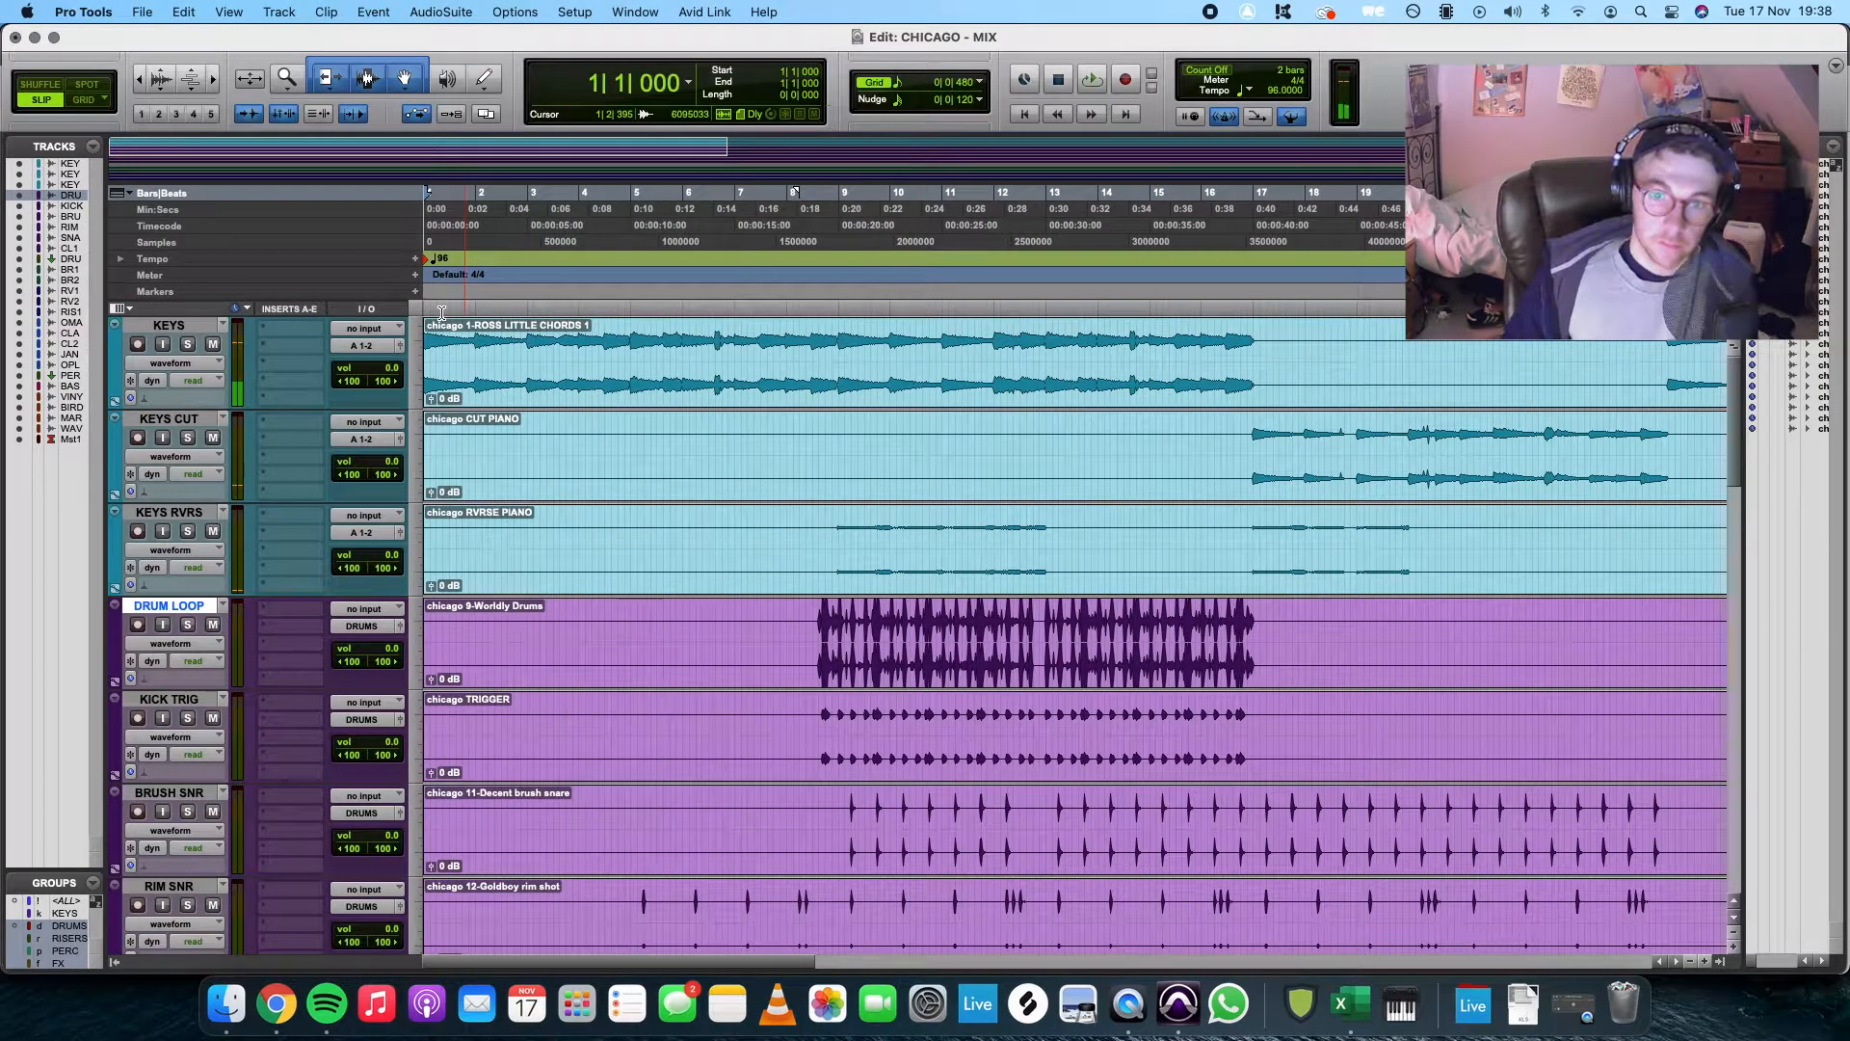
Add a memory location marker named INTRO at bar 1
key("KP_Enter")
type("INTRO")
key("Return")
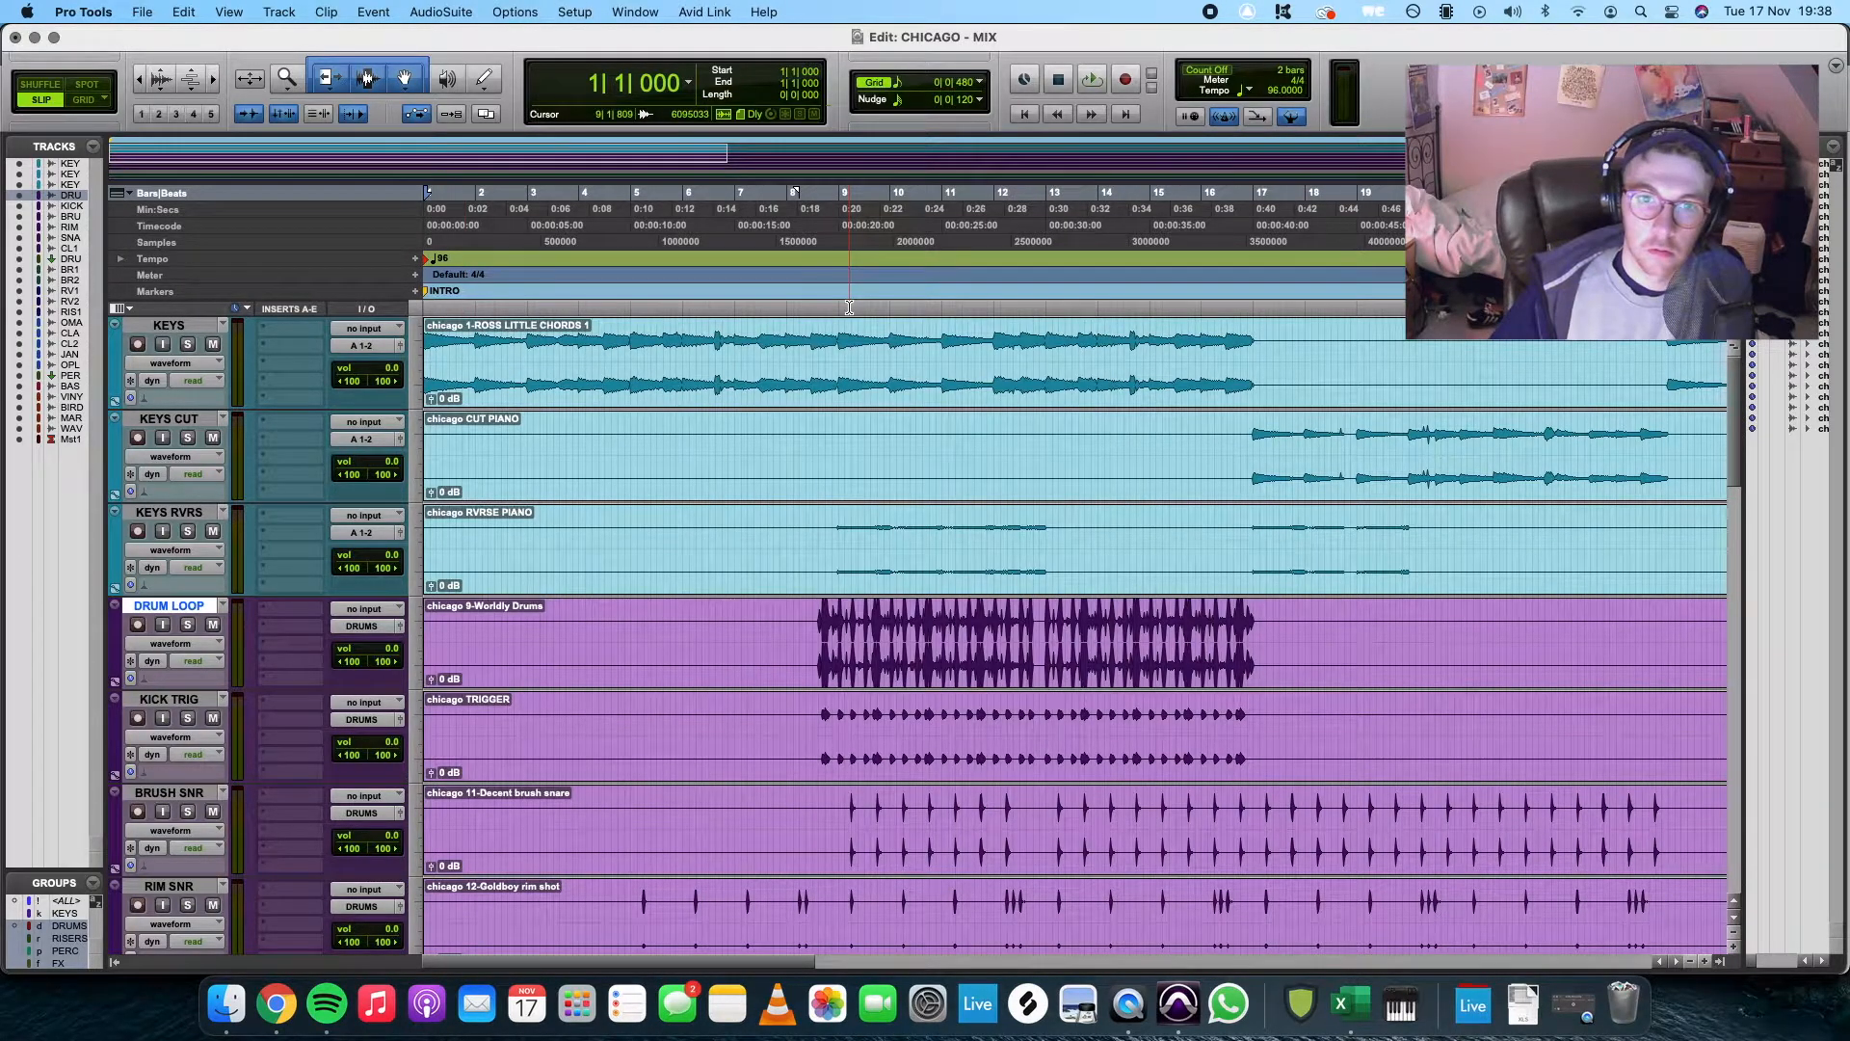
Add section markers while playing through the song: V1 at bar 9, BREAKDOWN at bar 17, INTERLUDE at bar 25 and V2 at bar 29
key("space")
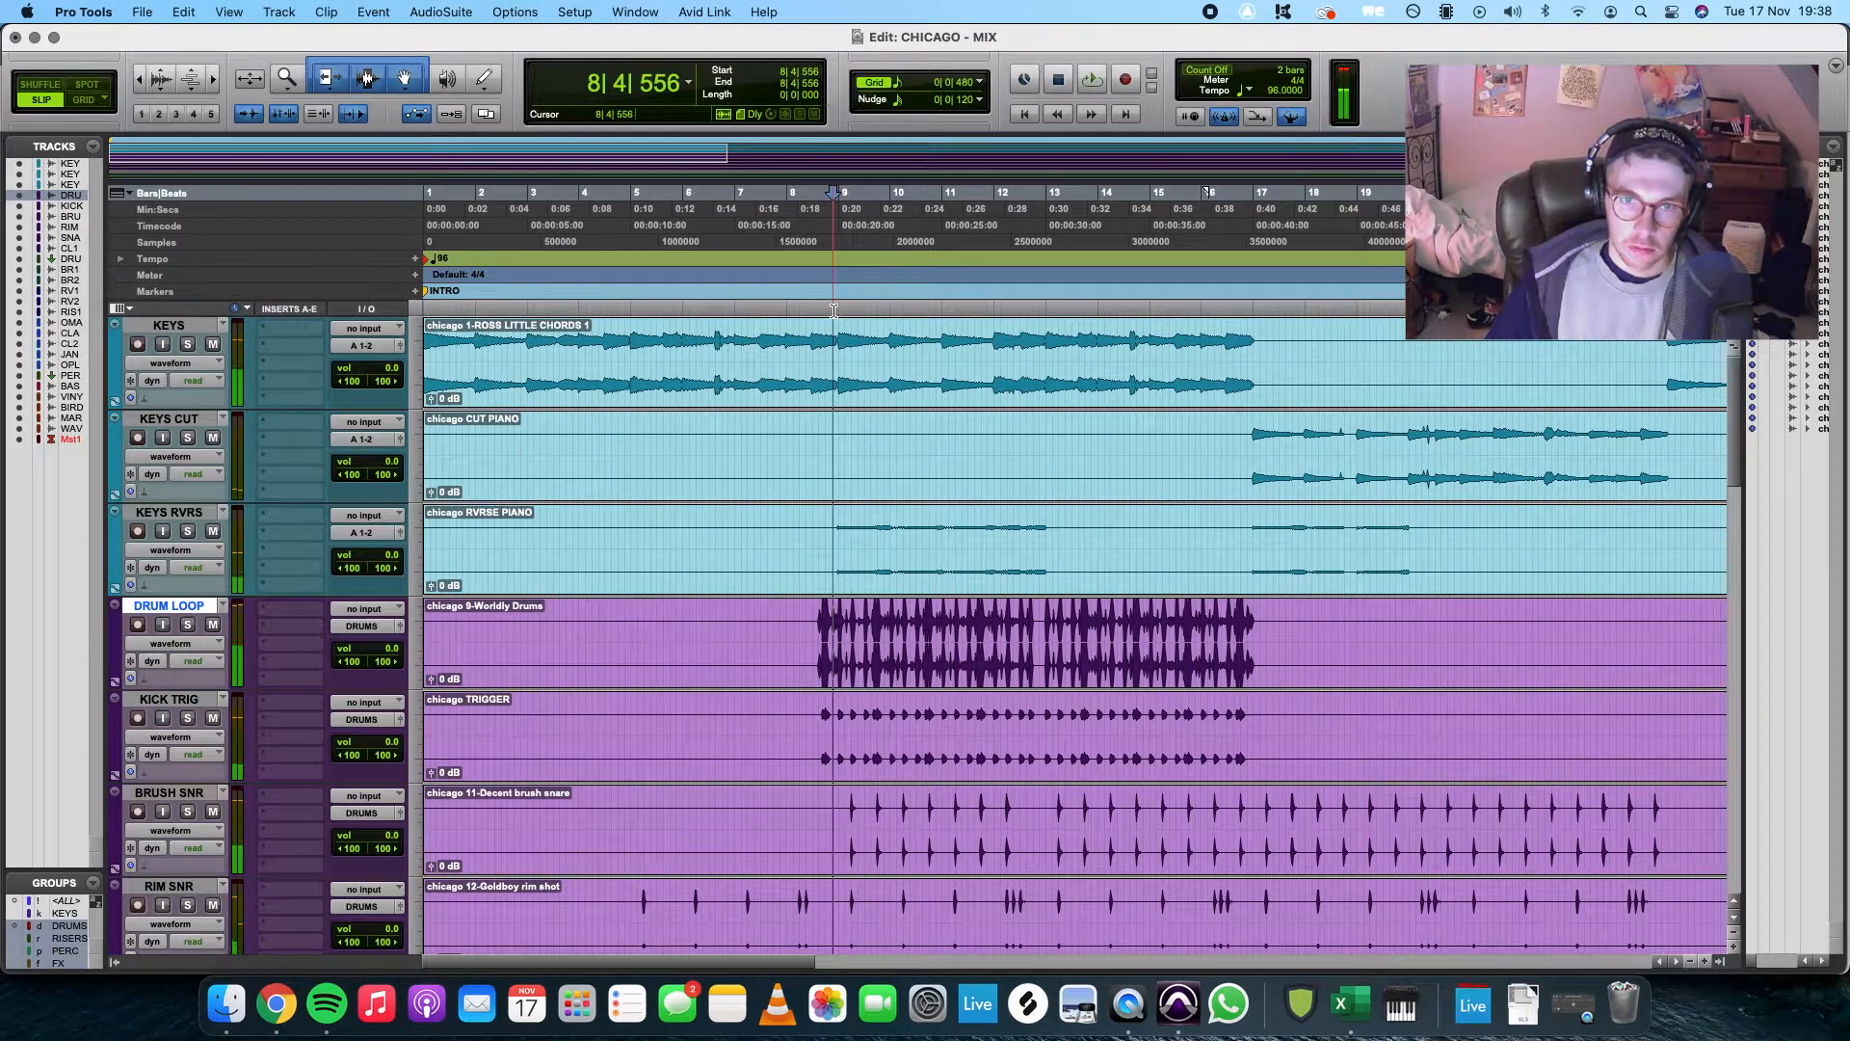
key("KP_Enter")
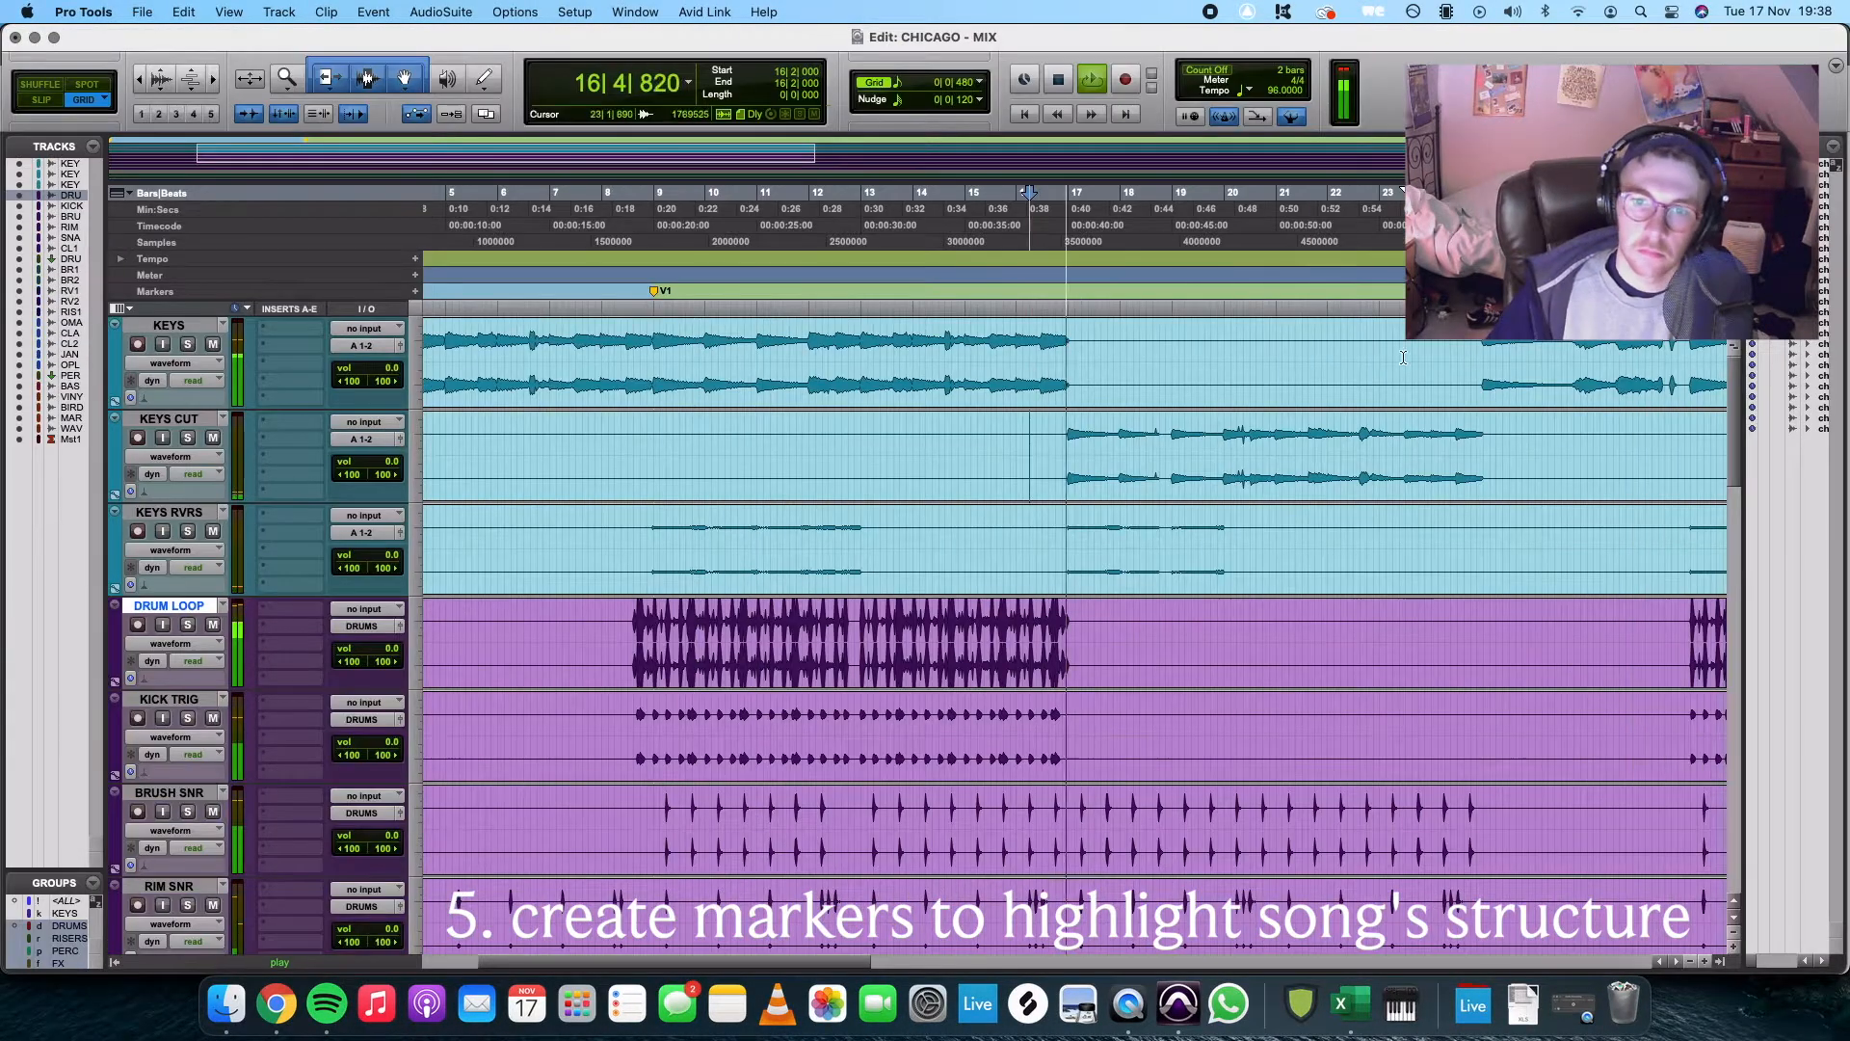
left_click_drag(1118, 293, 1020, 293)
key("KP_Enter")
key("Return")
Add a marker named JUST BASS at bar 37 and another marker for the verse that follows it
key("KP_Enter")
type("JUST BASS")
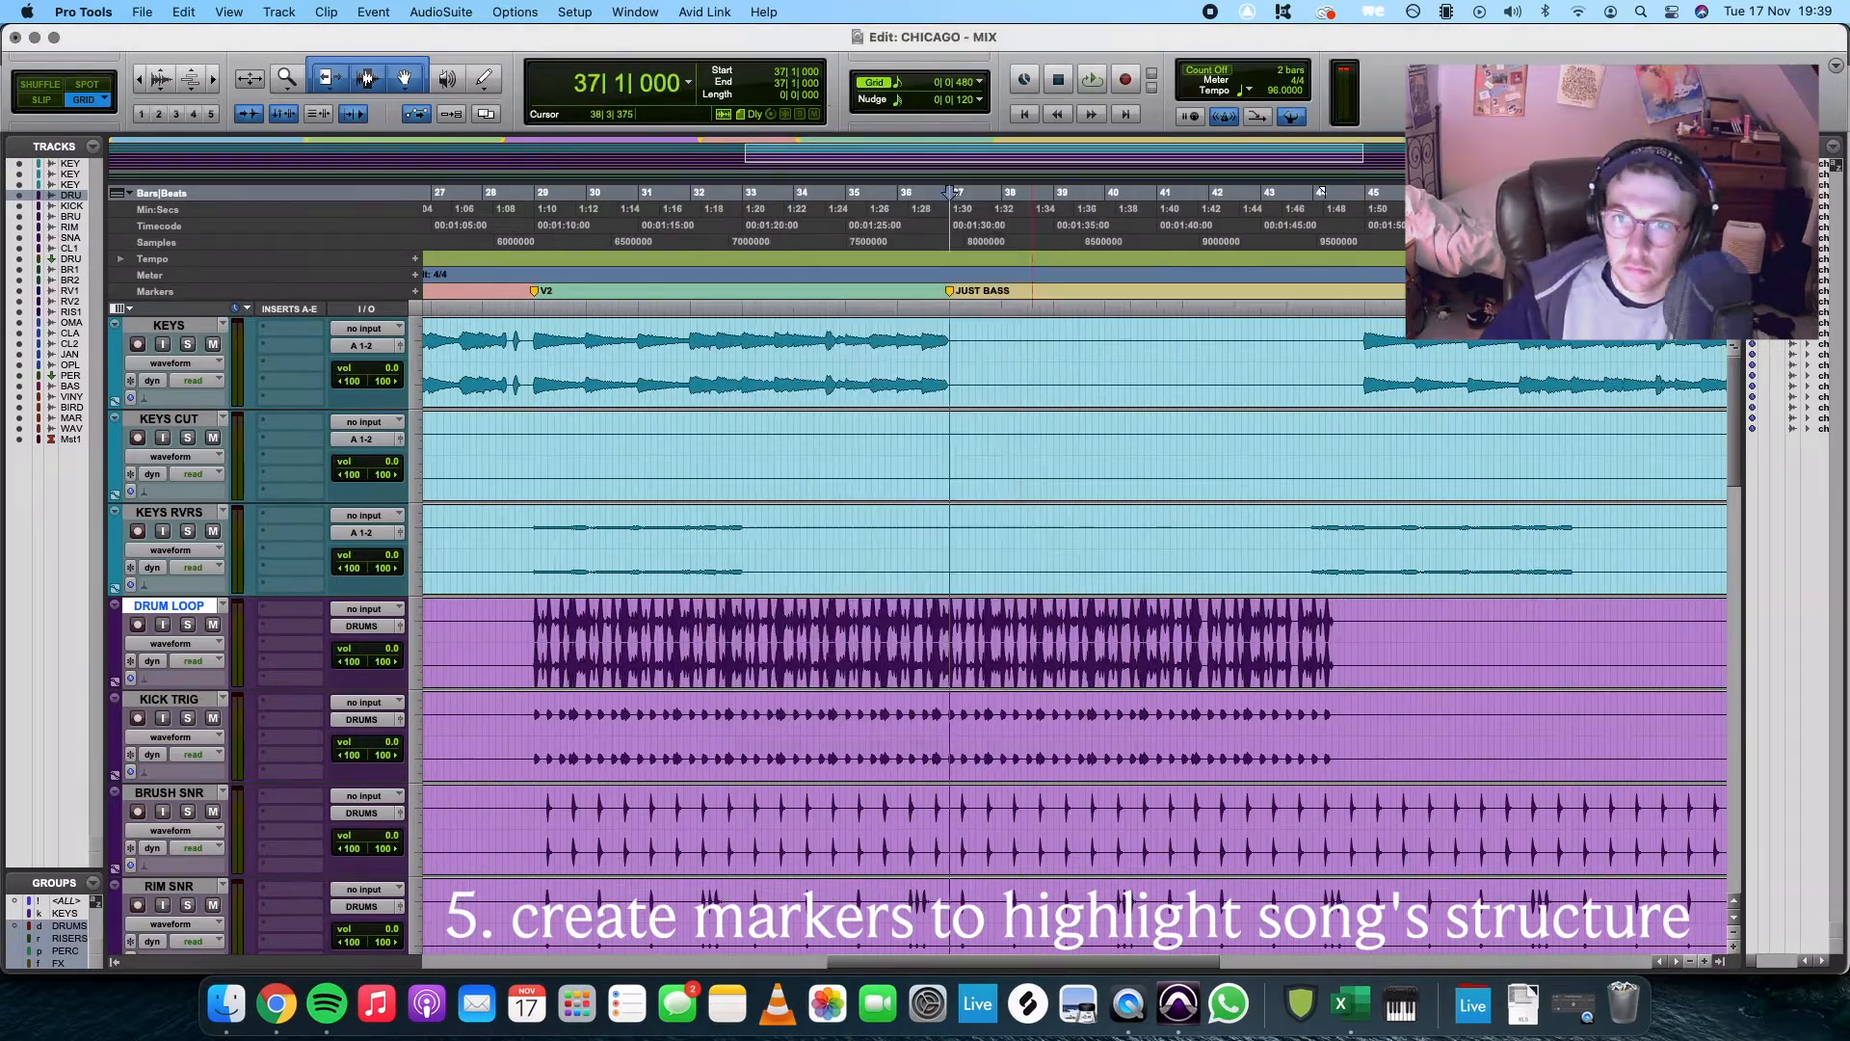
key("Return")
key("KP_Enter")
type("V")
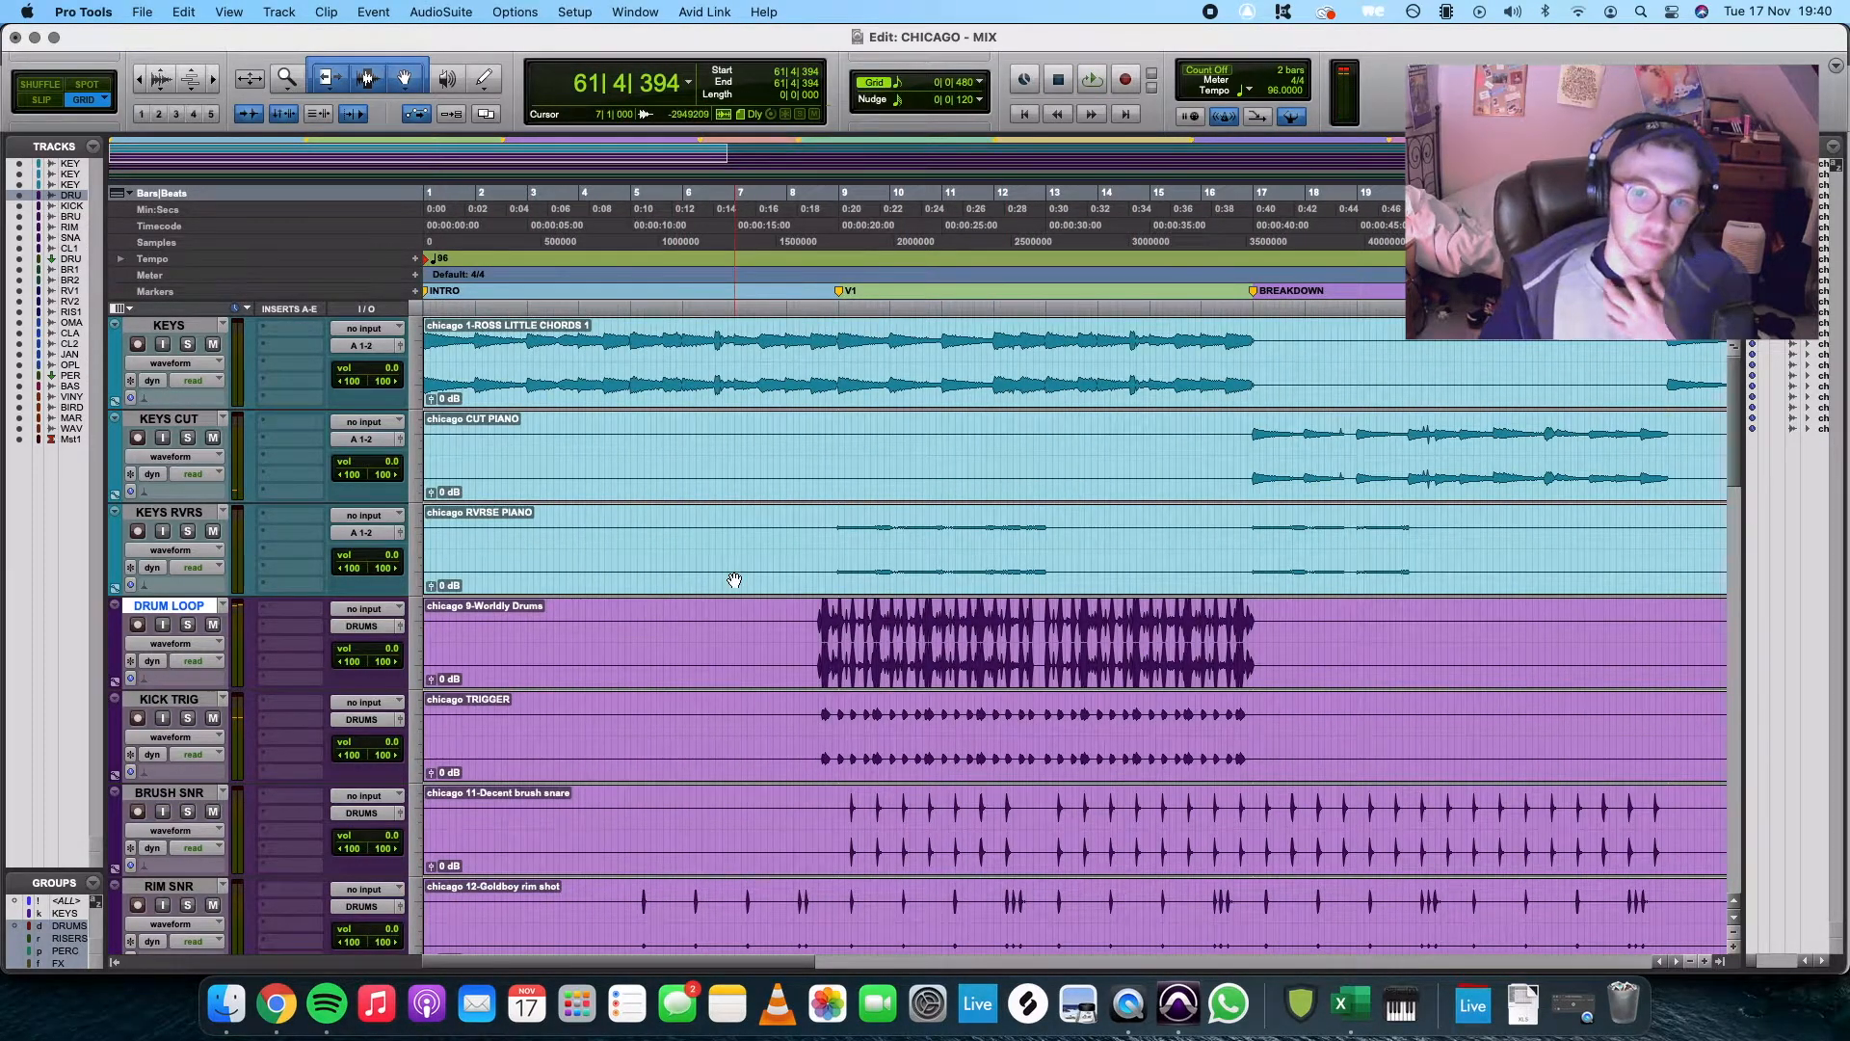
Preview Strip Silence on the RVRS 1, RVRS 2 and RISER 1 clips, closing it without stripping anything
scroll(734, 580, "down", 2)
scroll(734, 580, "down", 3)
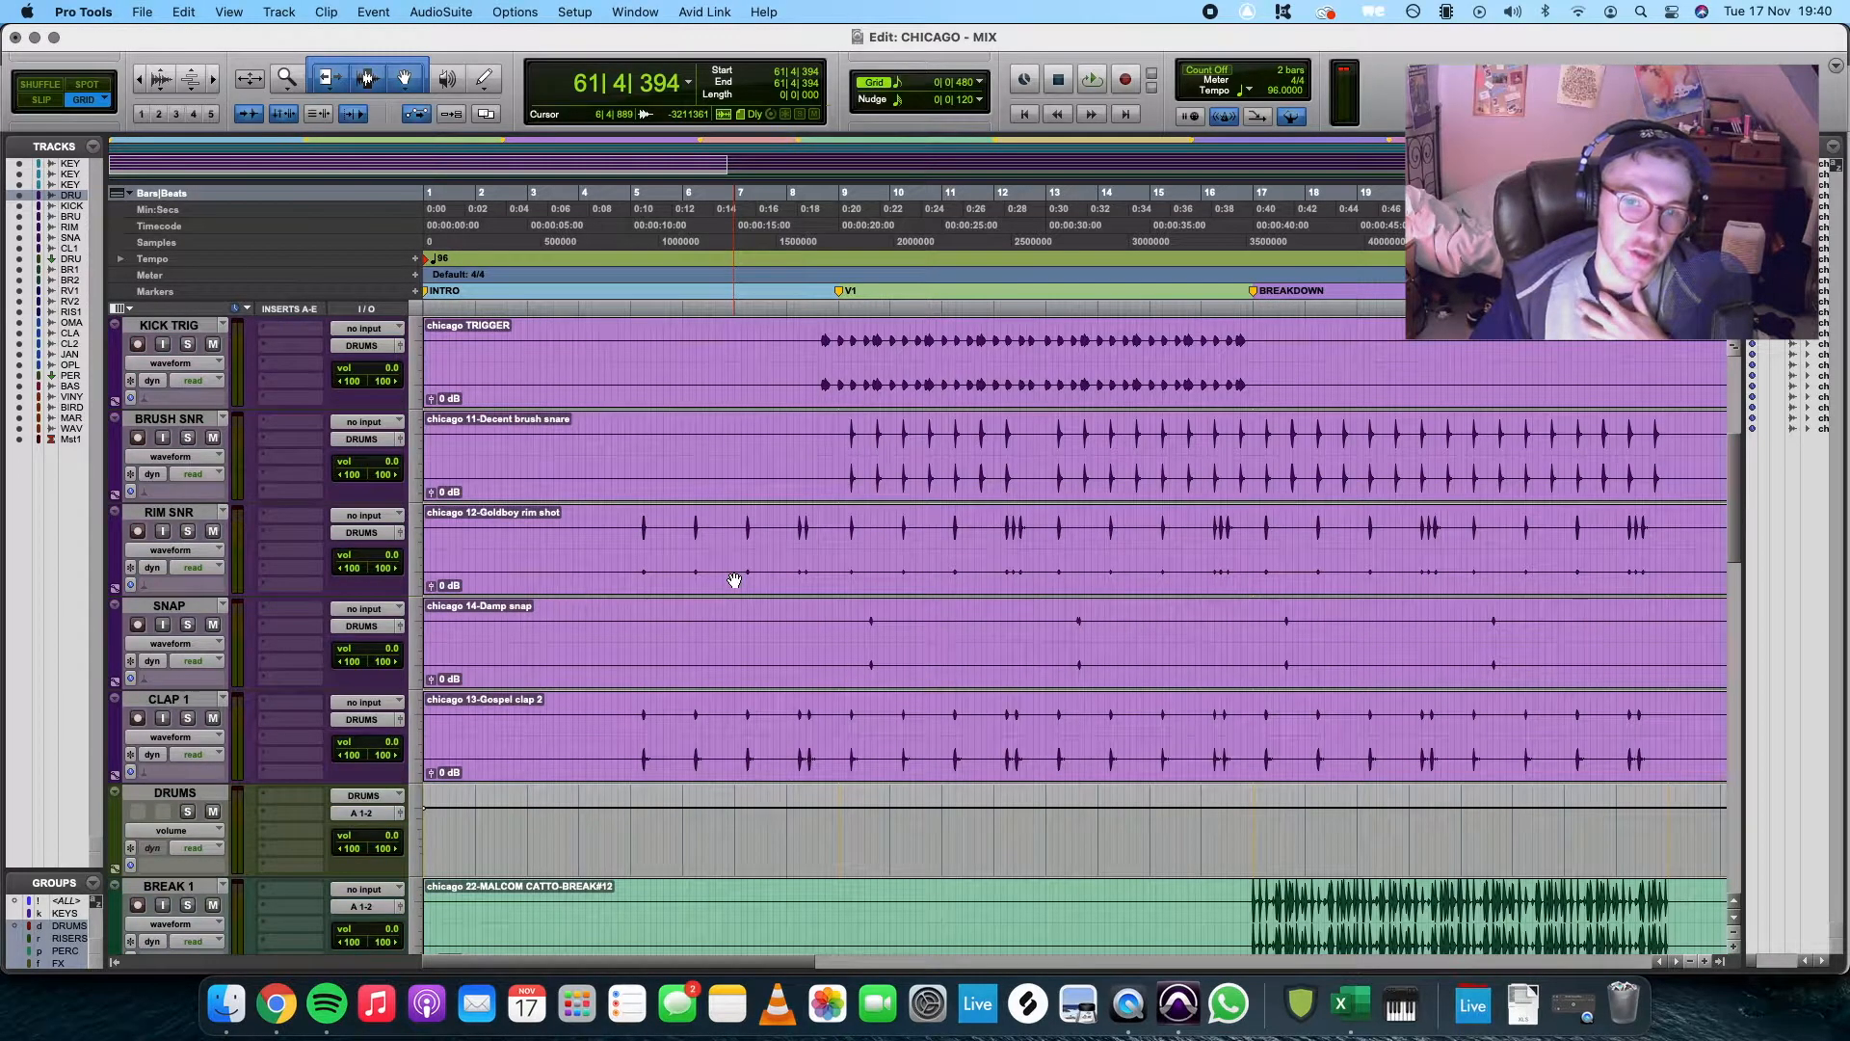
scroll(734, 580, "down", 4)
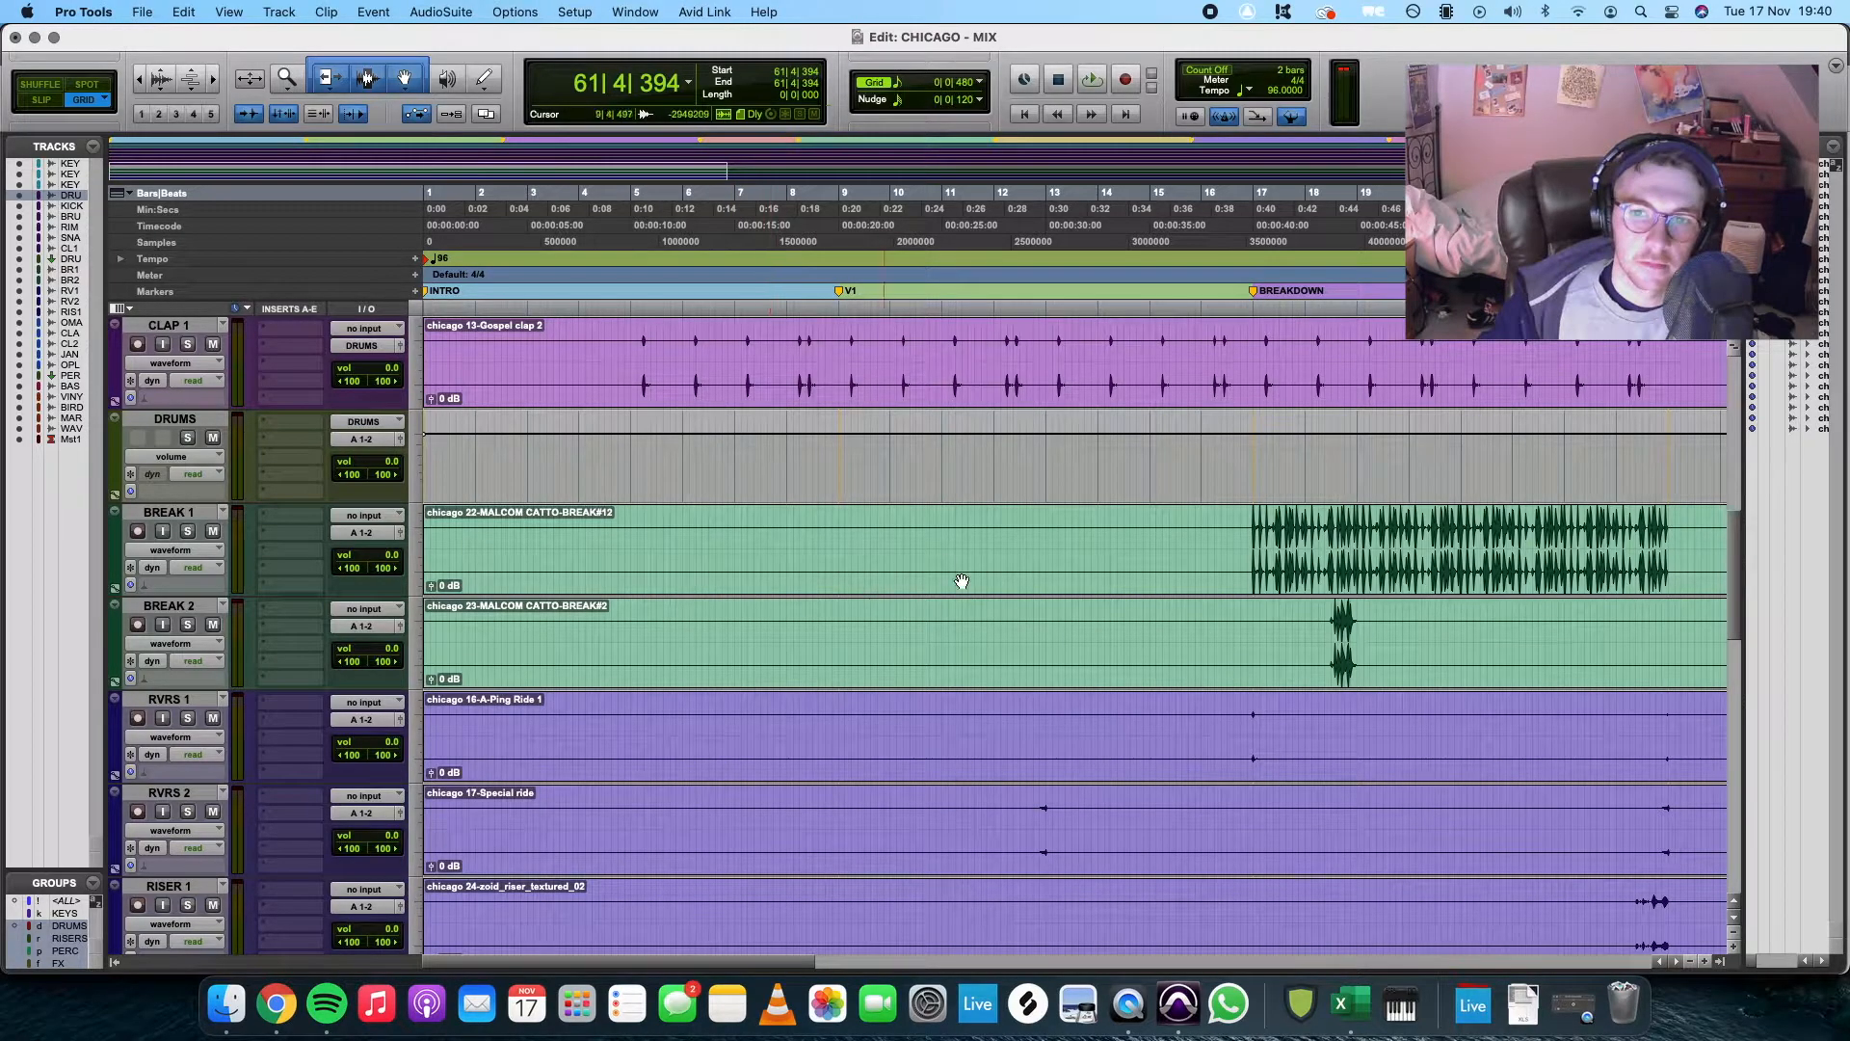
scroll(1084, 644, "down", 2)
left_click(1181, 772)
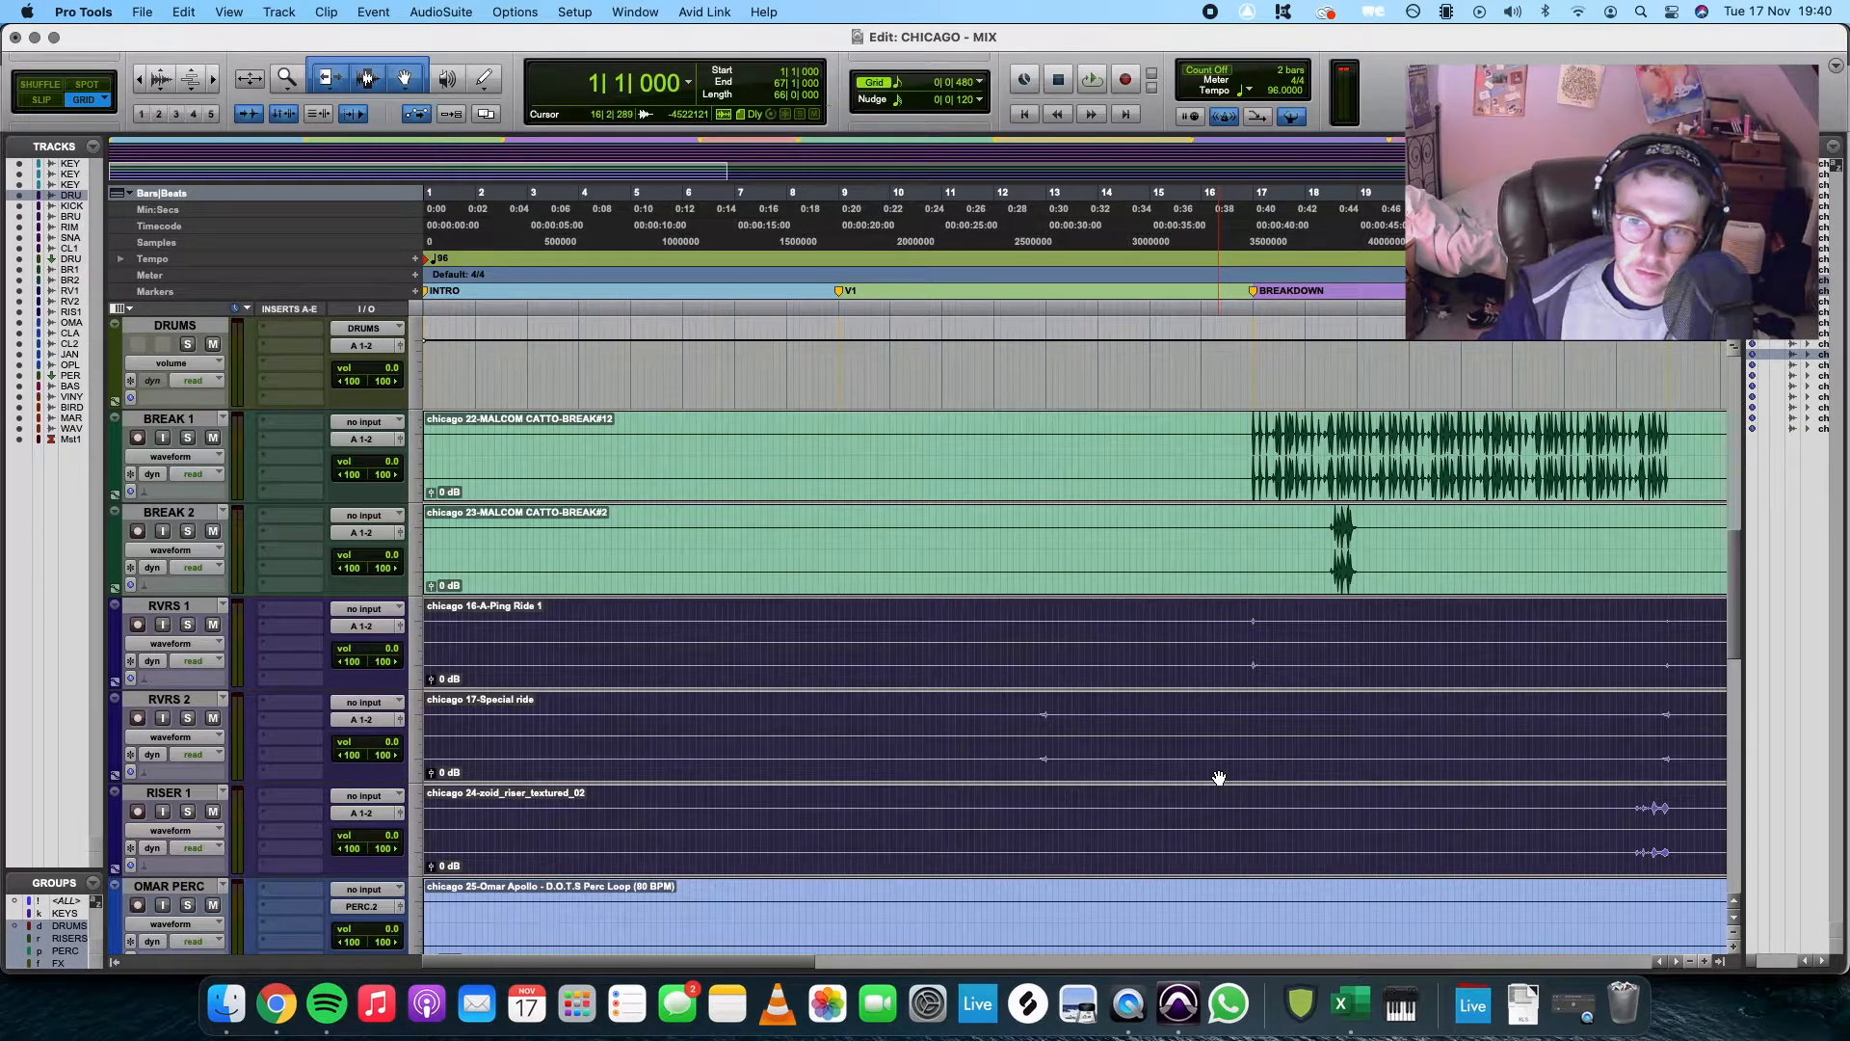
key("super+u")
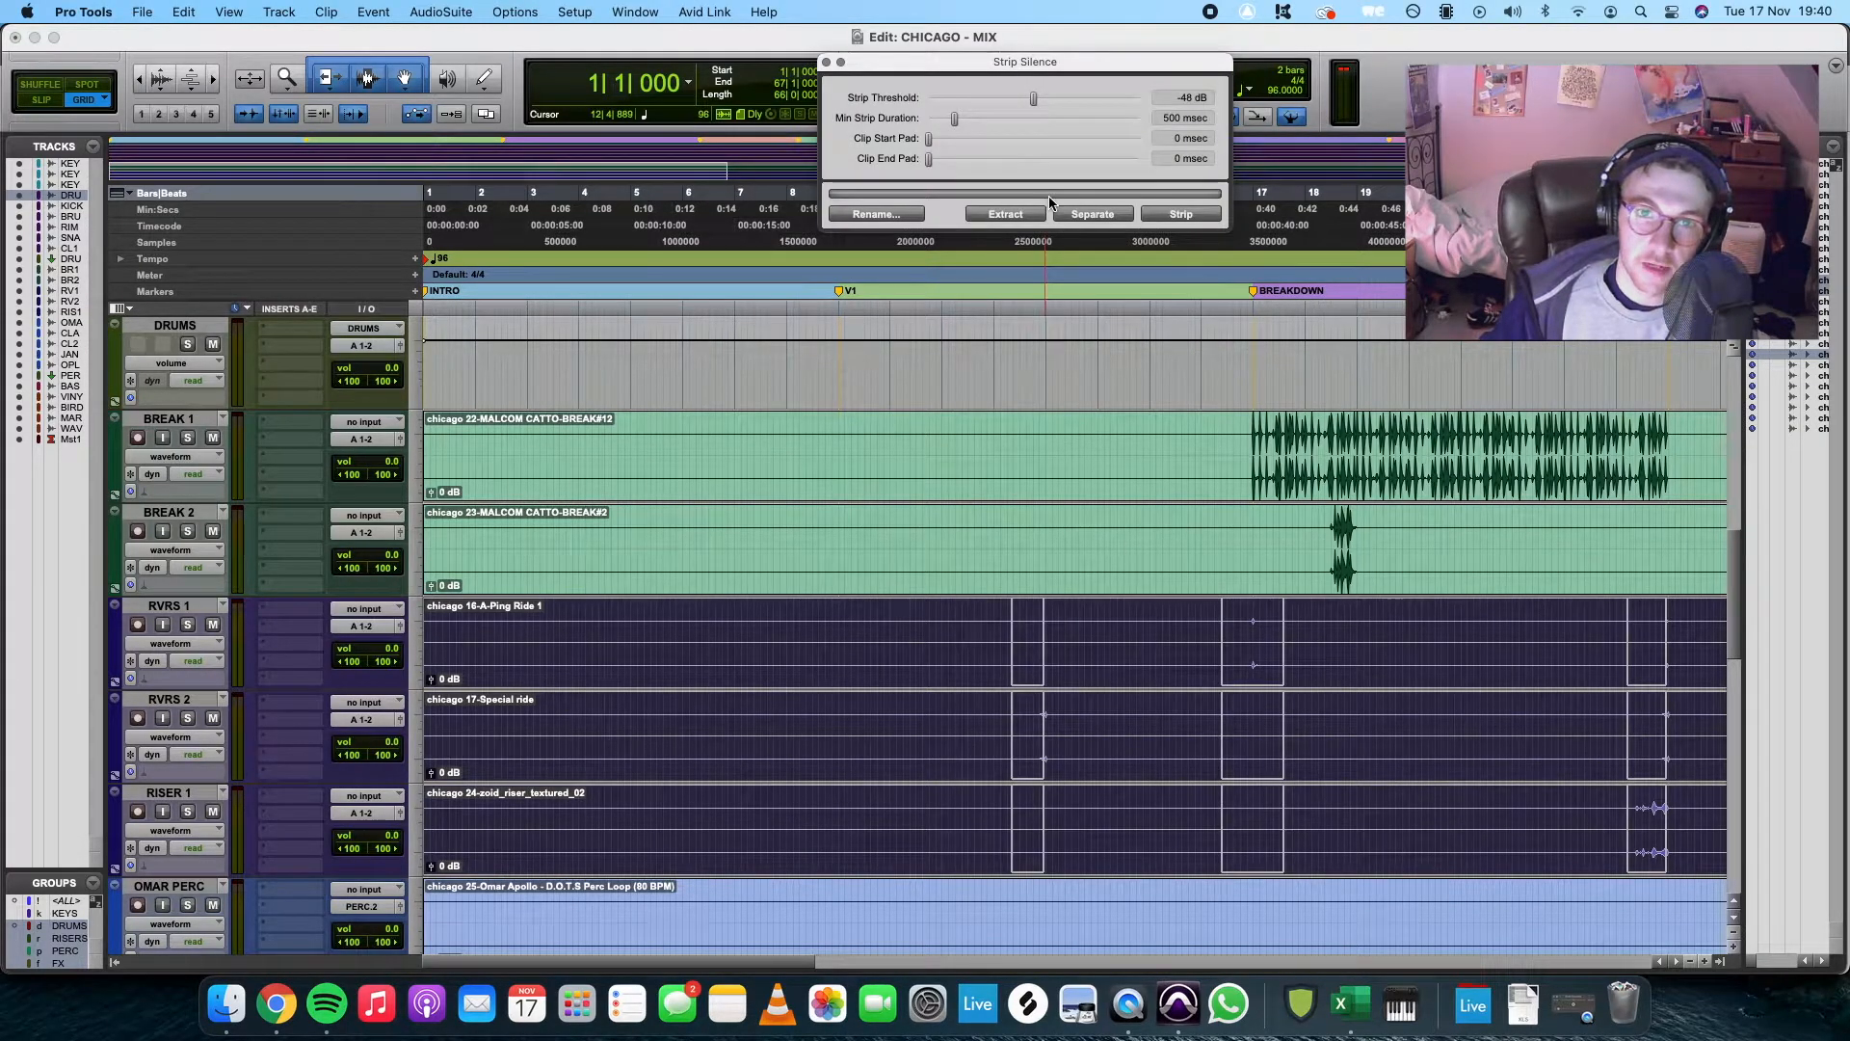
left_click_drag(867, 68, 855, 256)
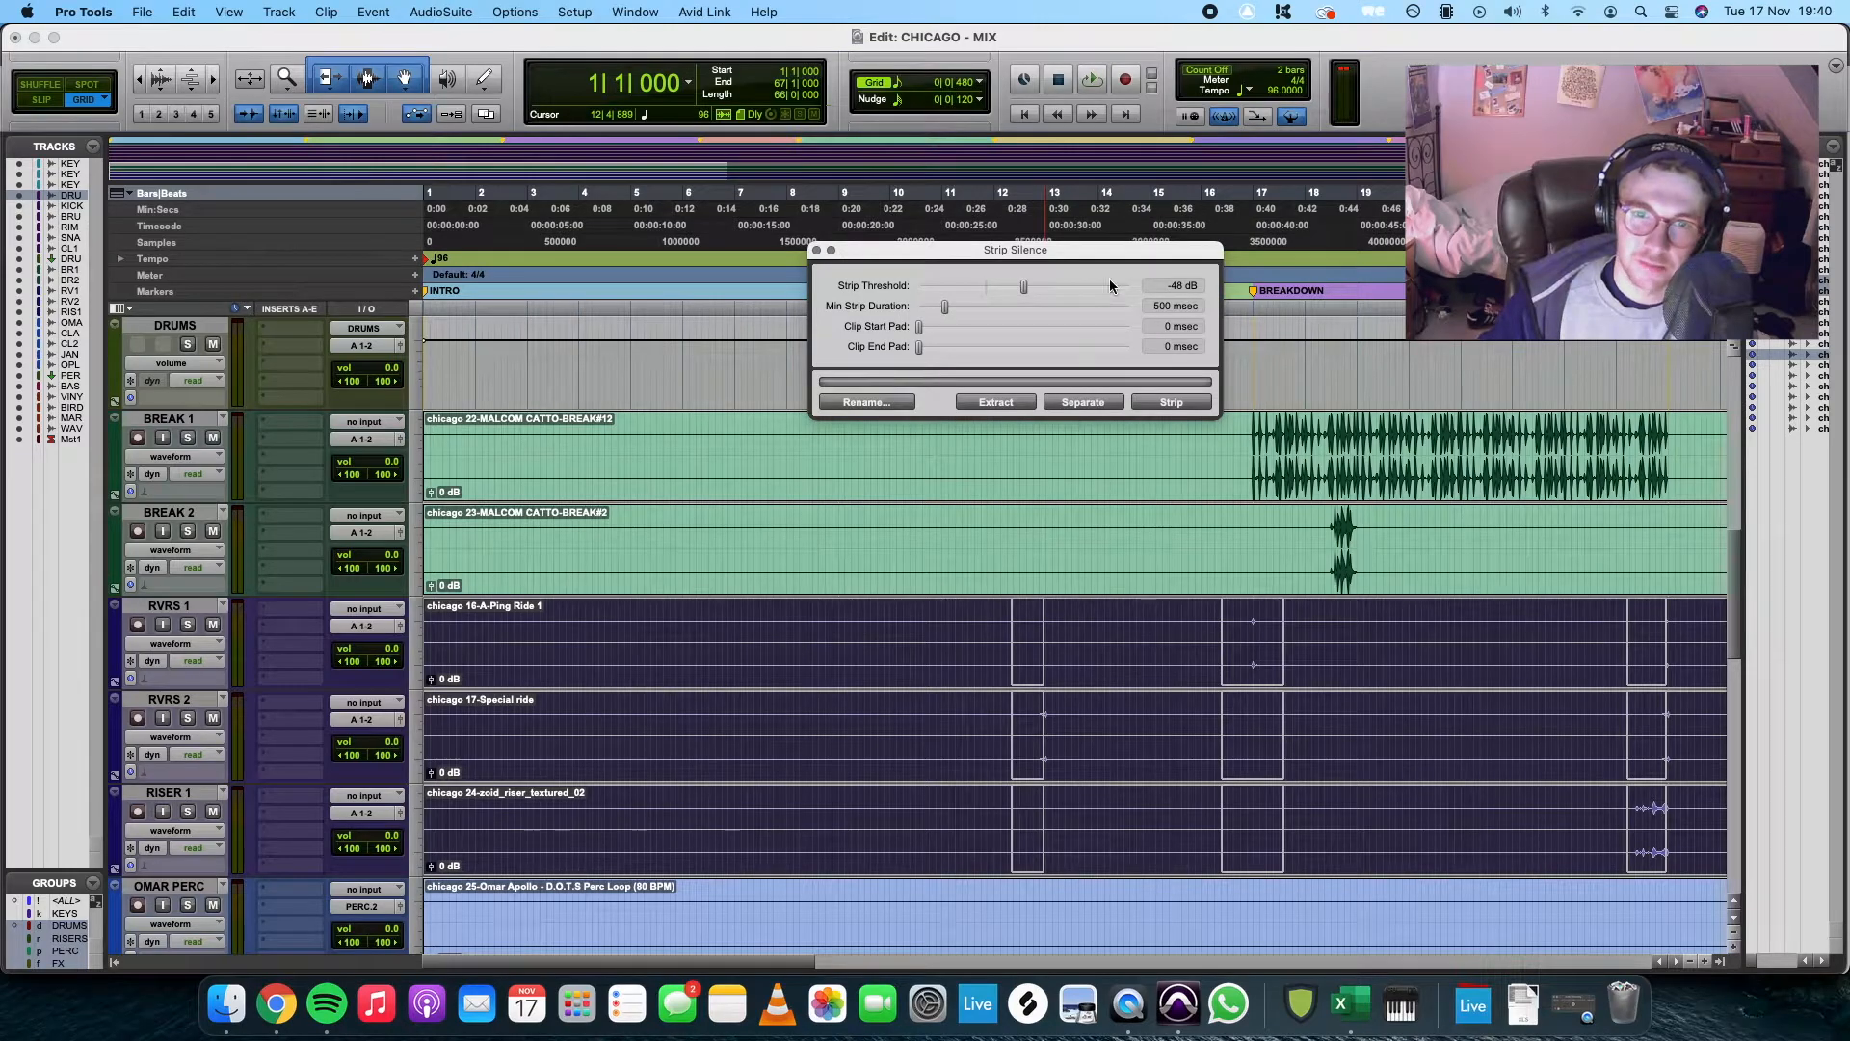
left_click(816, 251)
left_click(1182, 645)
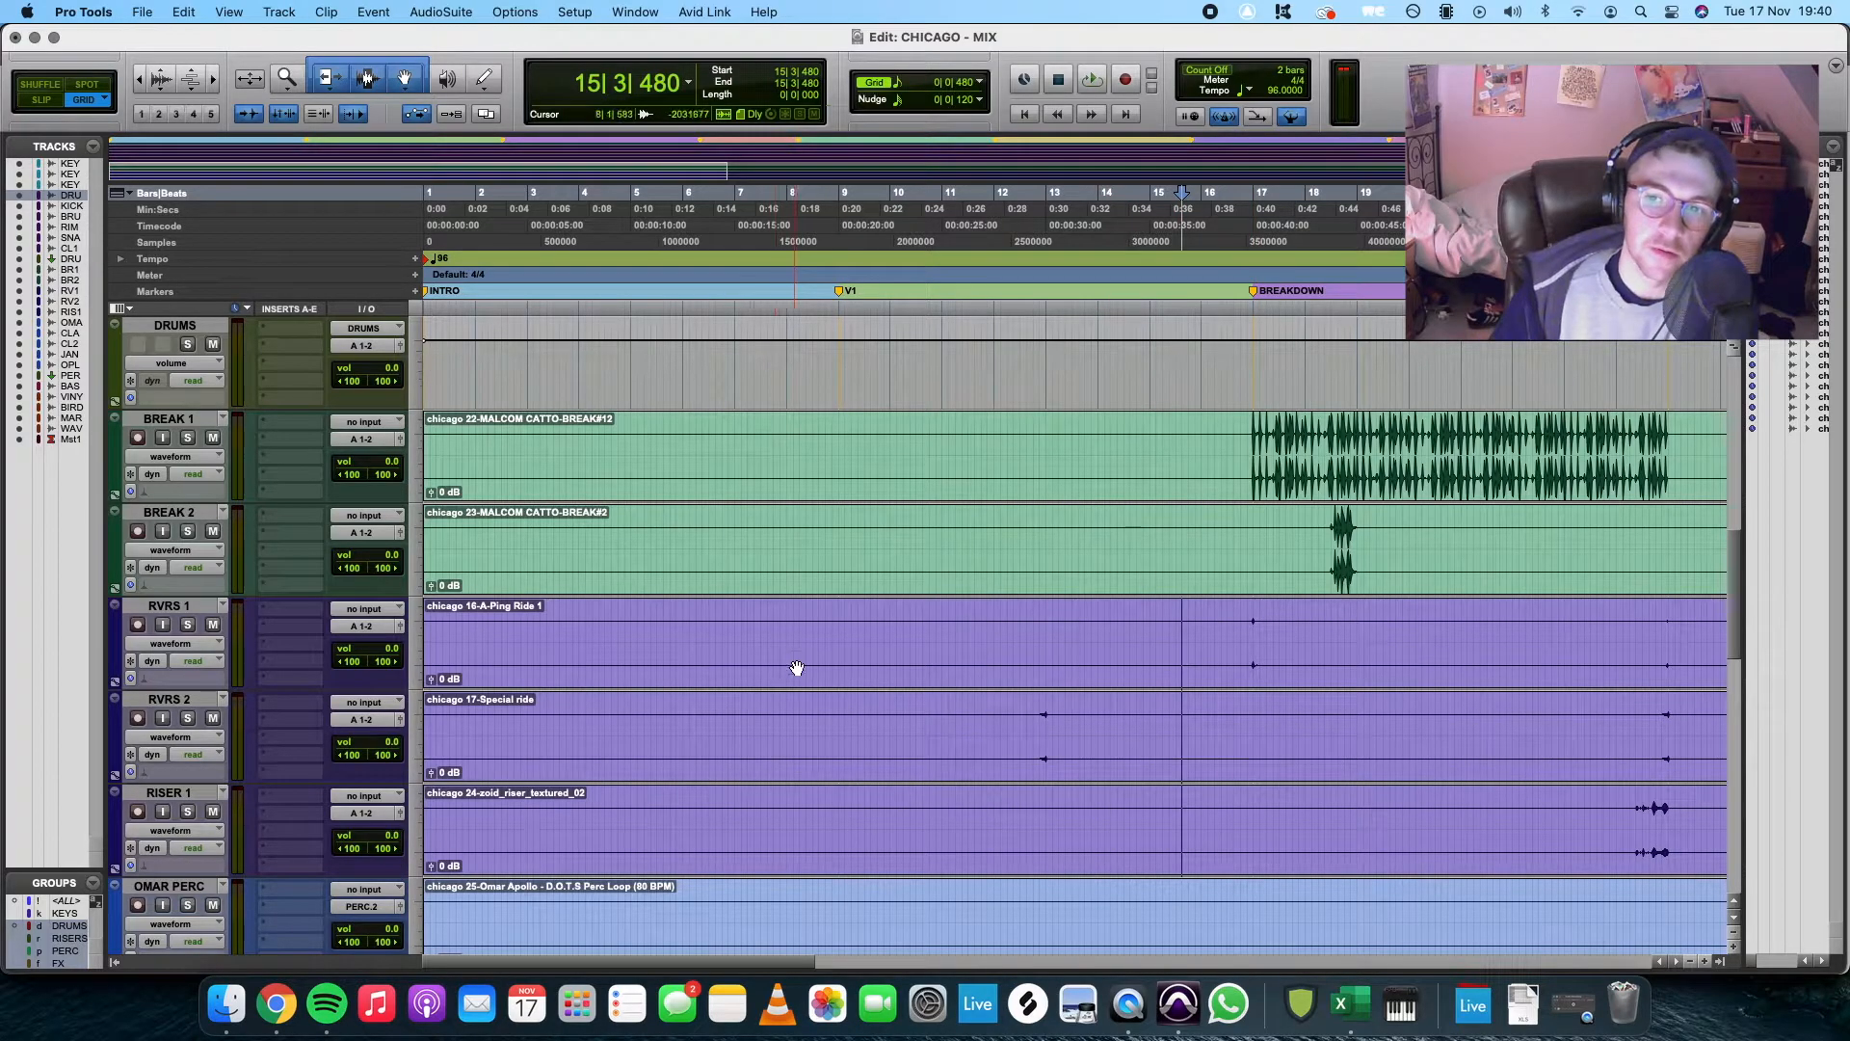
Review the percussion, bass and FX tracks down to Master 1, including the start of the bass part around bar 8
scroll(771, 867, "down", 10)
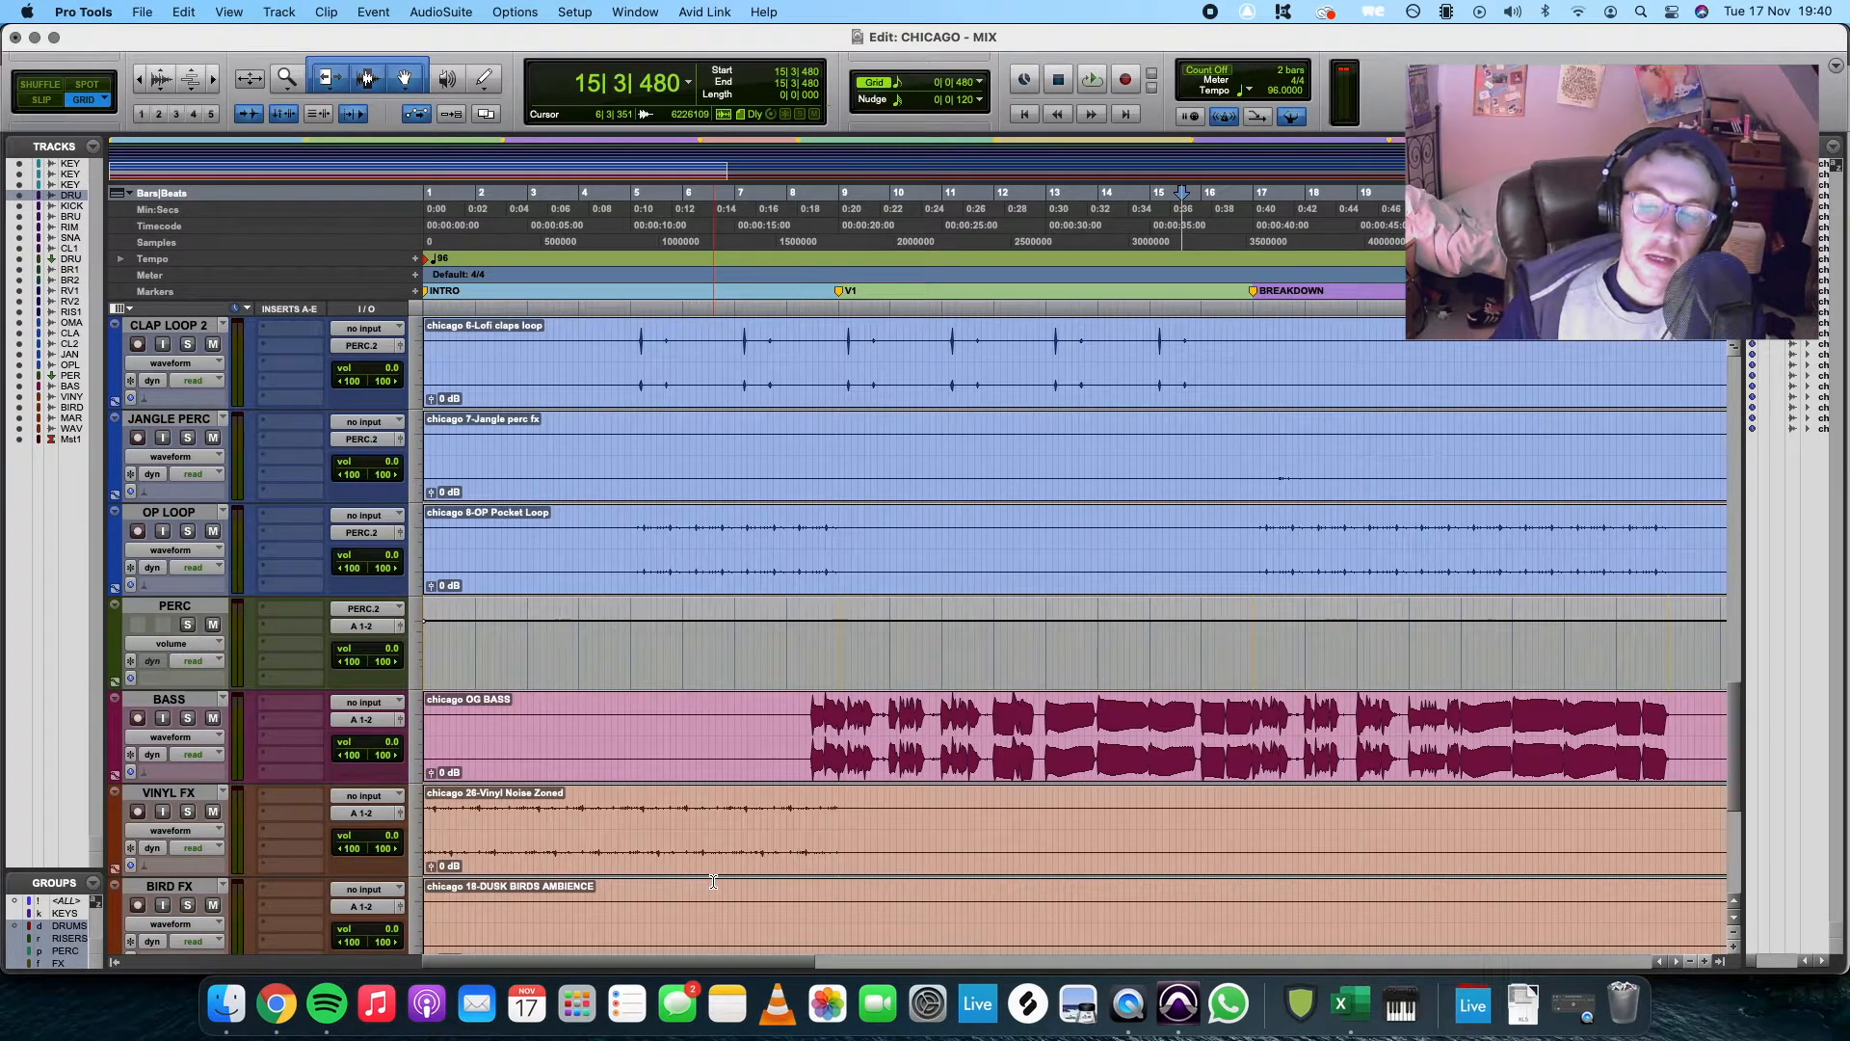
scroll(713, 882, "up", 3)
scroll(713, 881, "down", 3)
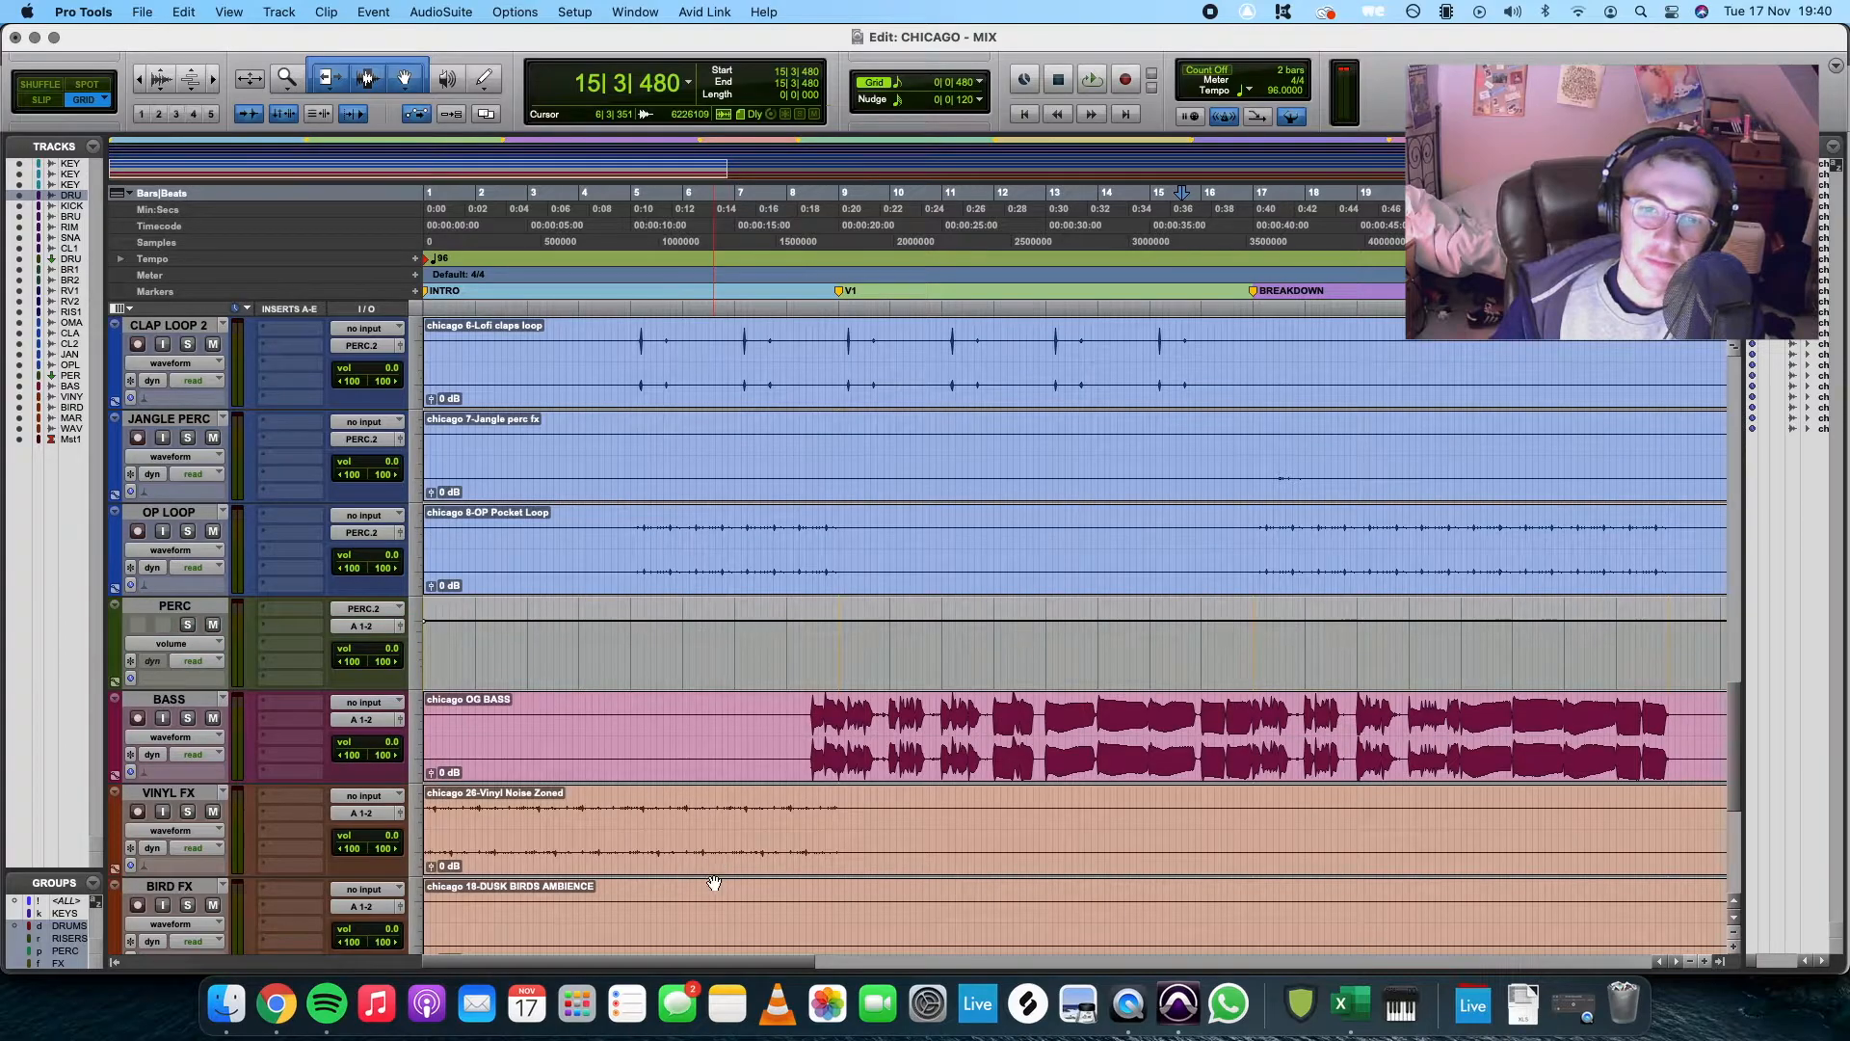
left_click(805, 705)
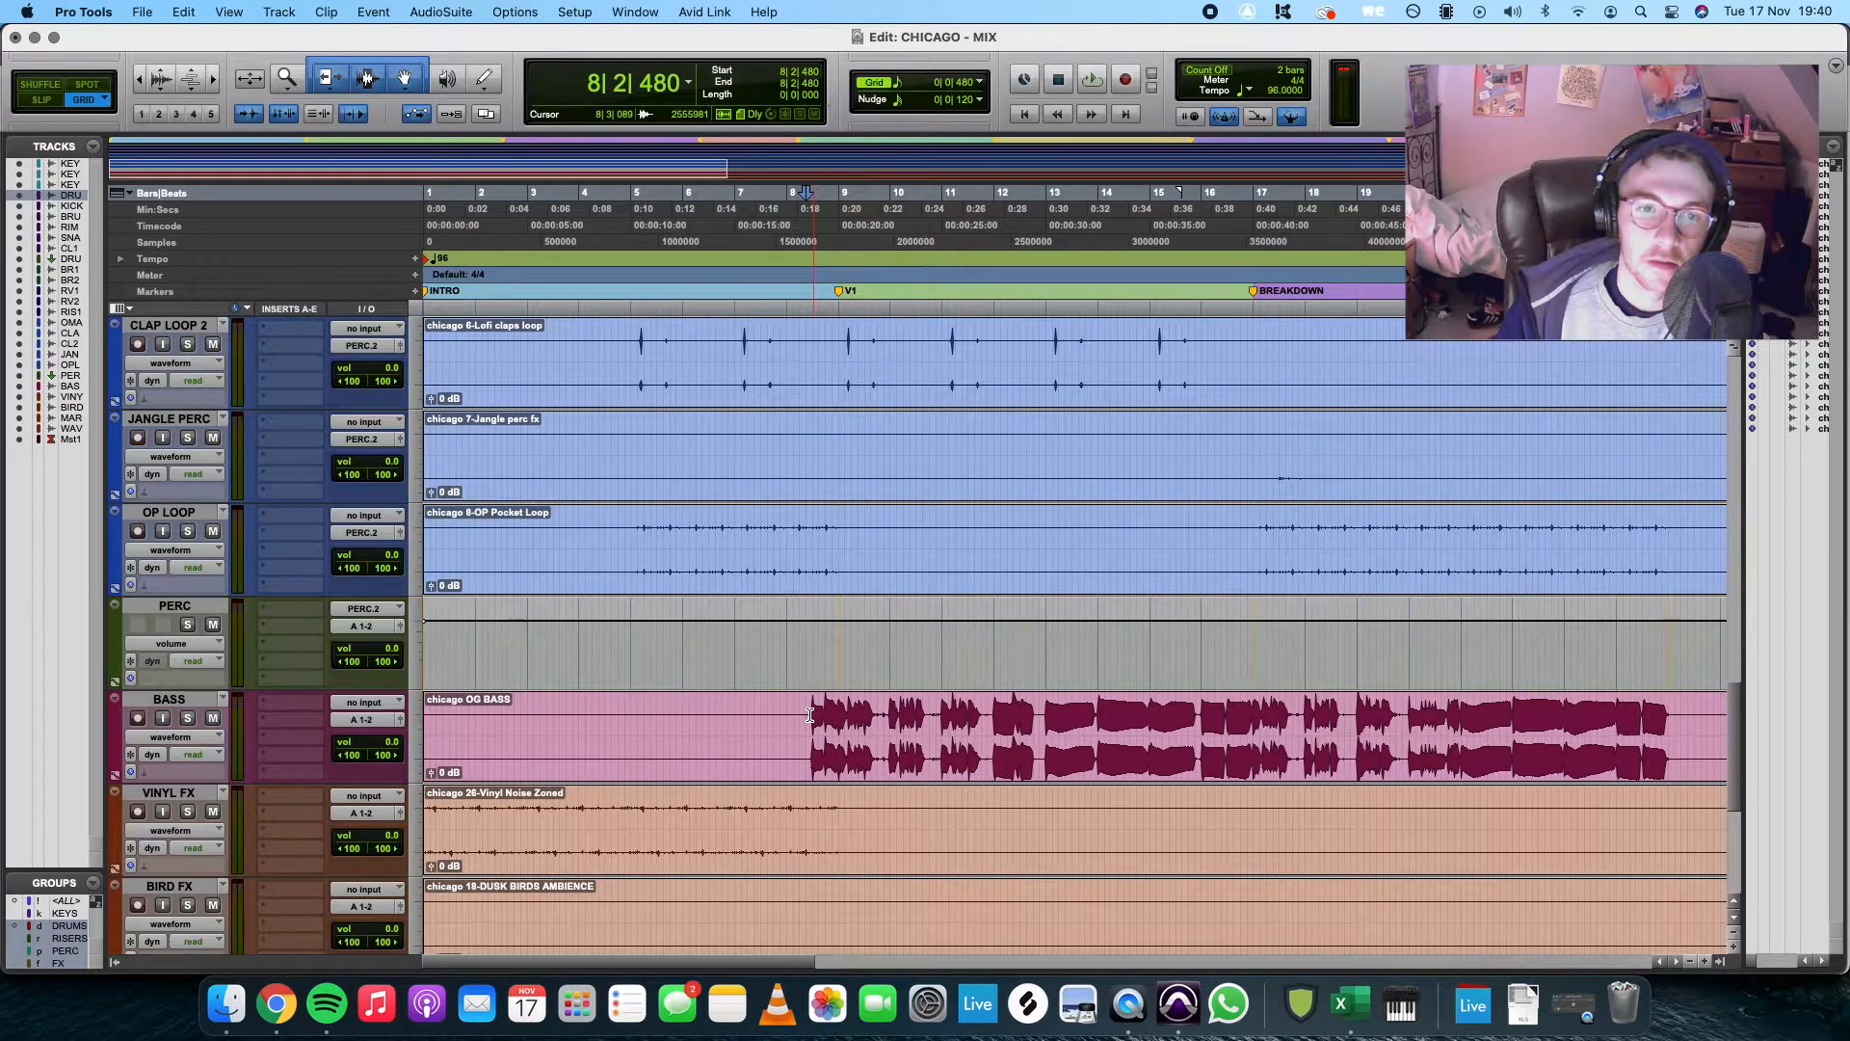
scroll(809, 714, "down", 4)
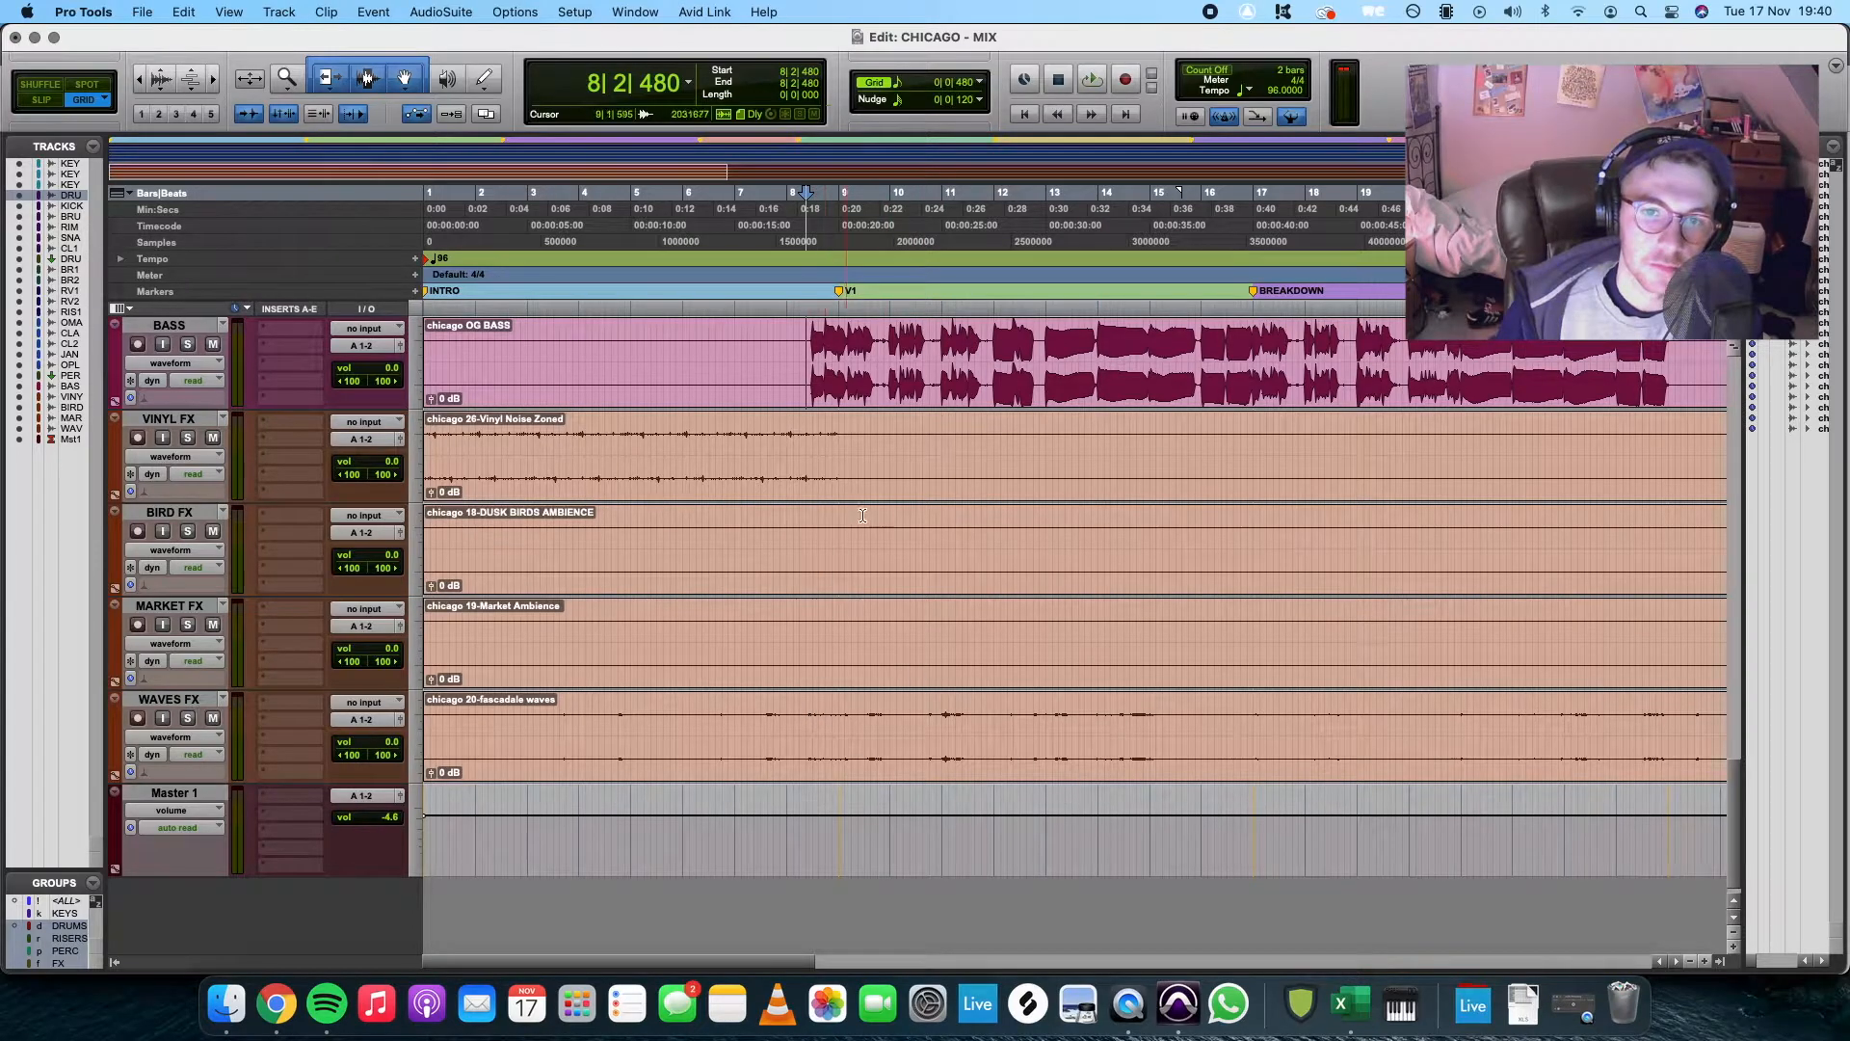
Set the Master 1 fader to -0.1 dB in the Mix window while the song plays
key("super+equal")
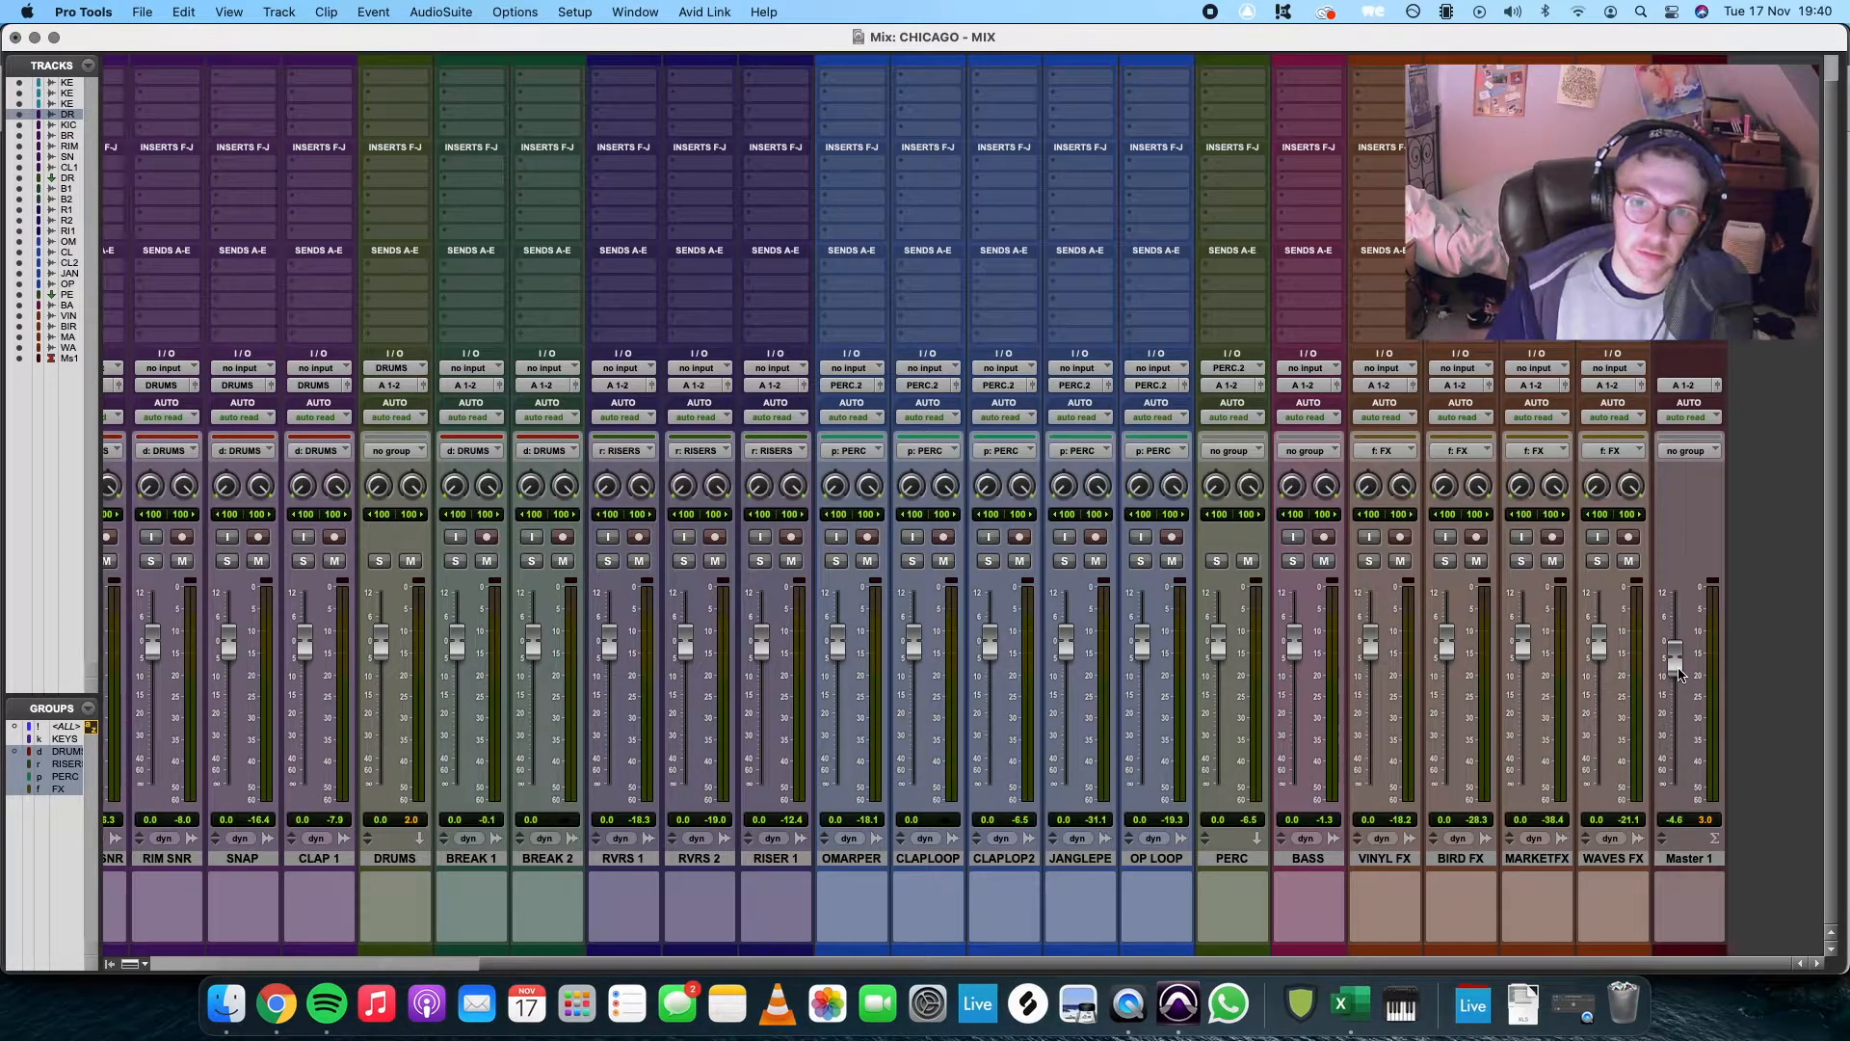
scroll(967, 675, "left", 5)
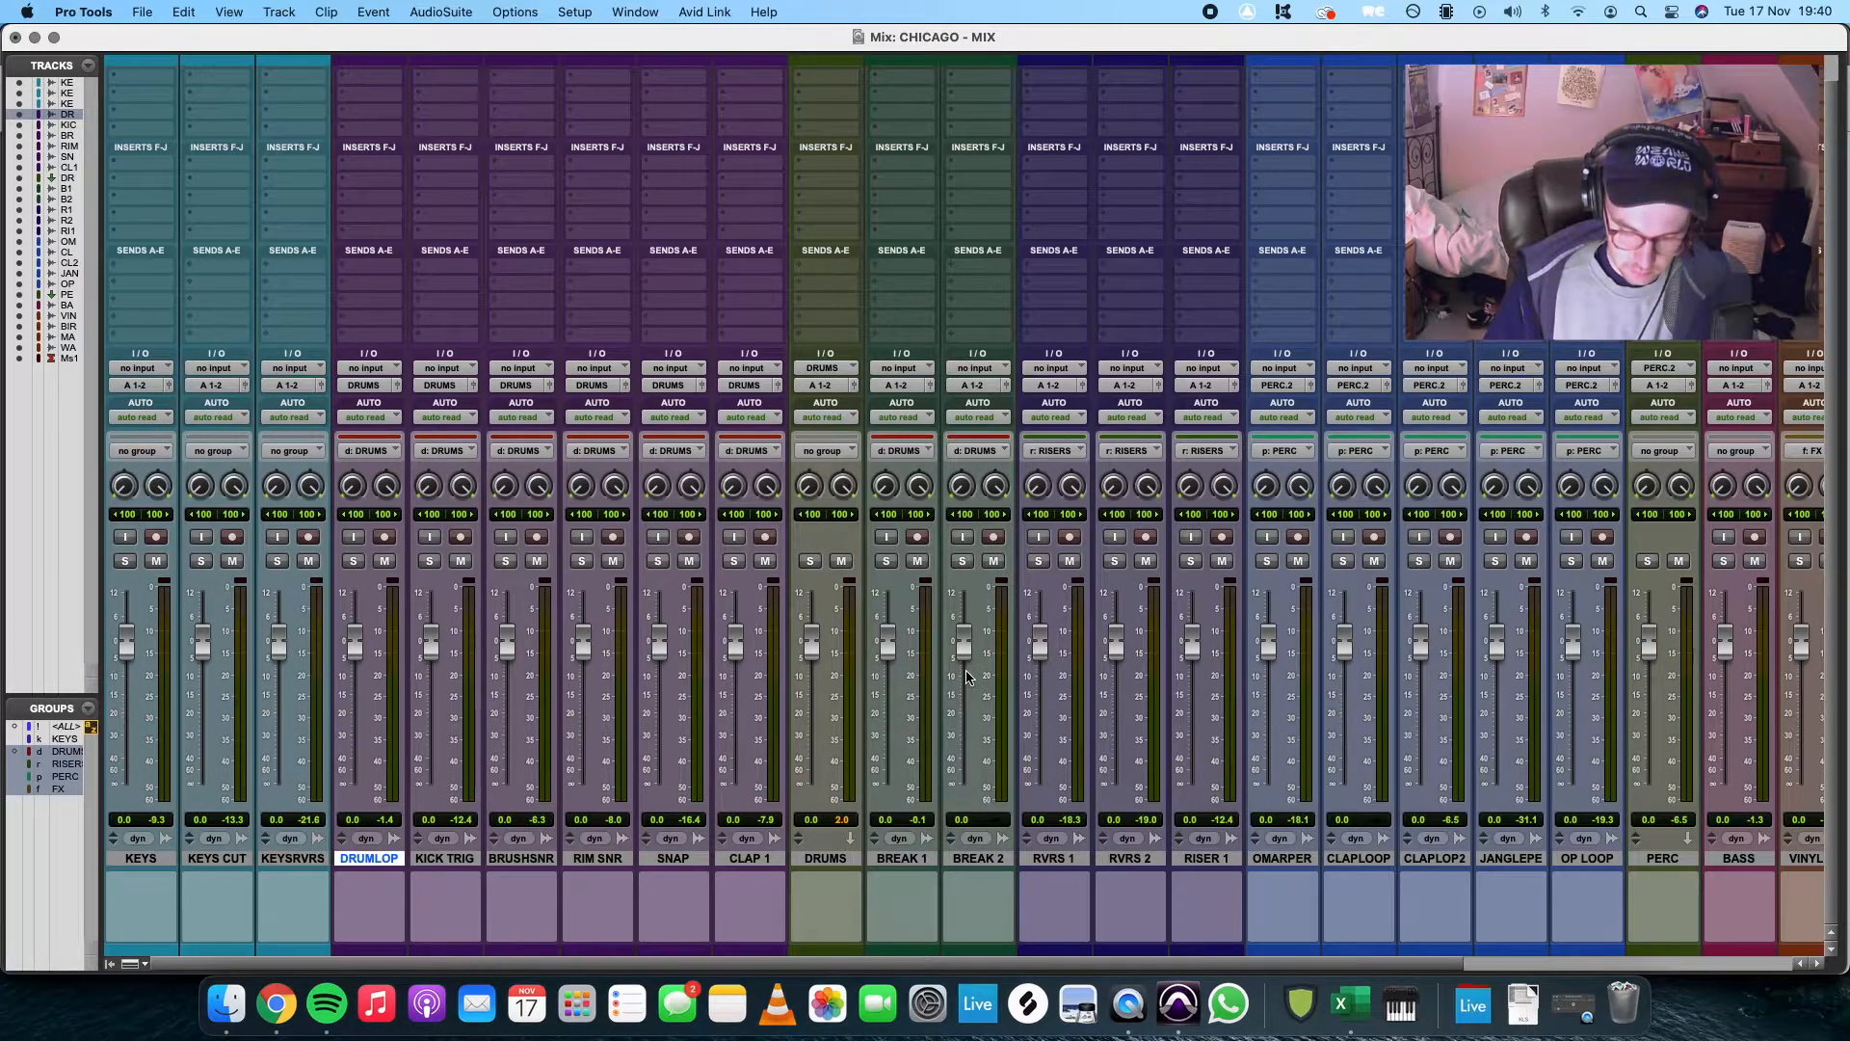
key("super+equal")
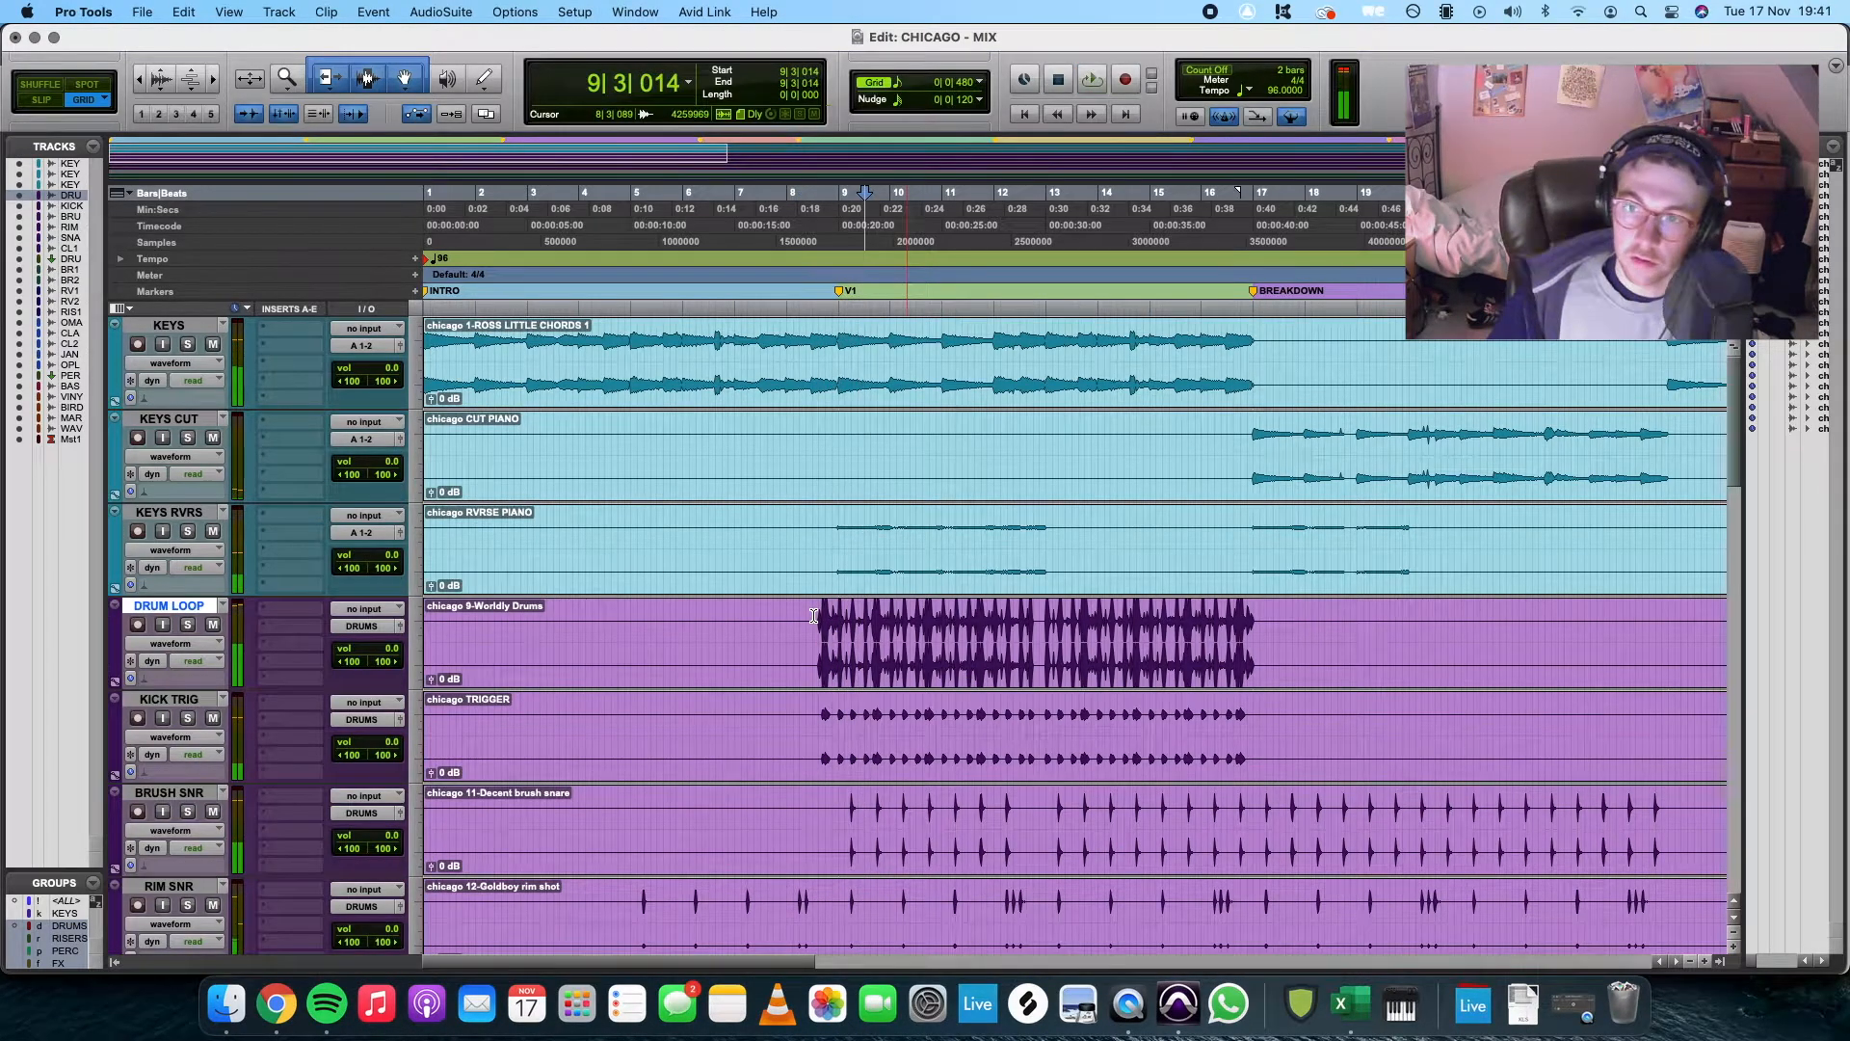
key("super+equal")
scroll(1113, 617, "right", 5)
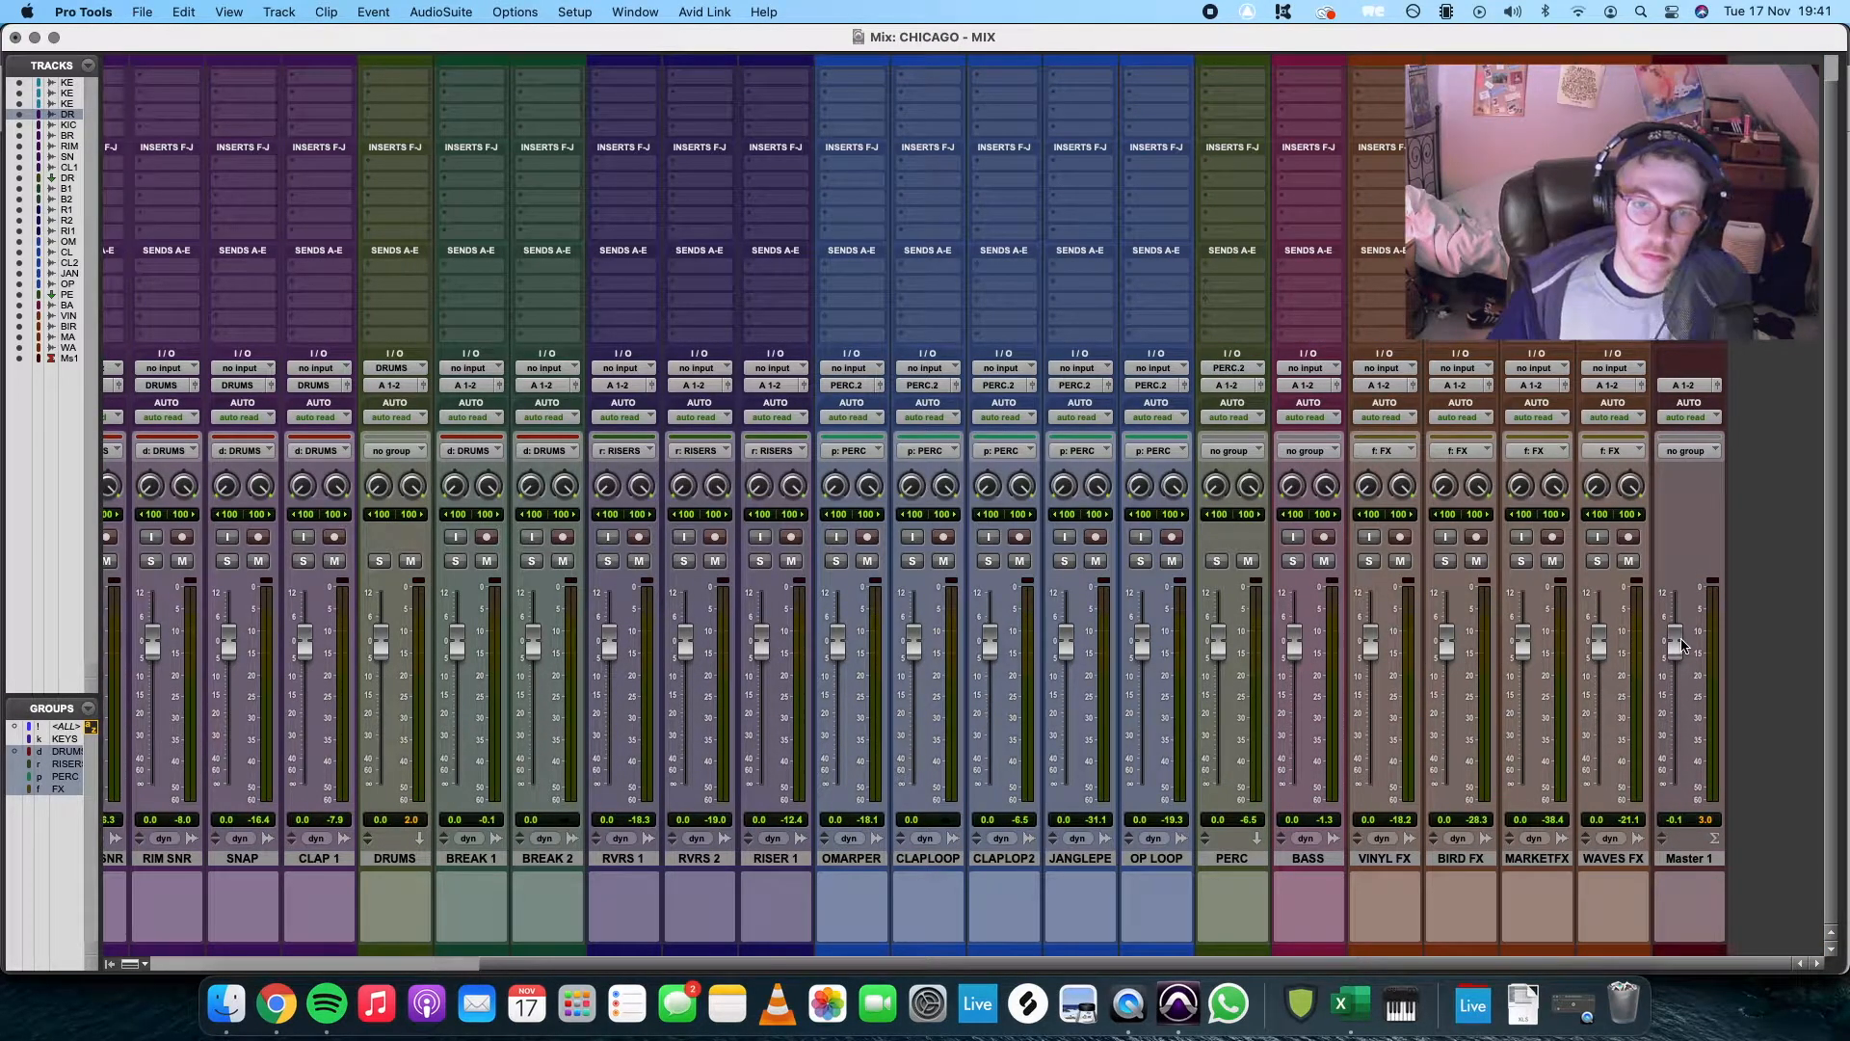
scroll(1212, 679, "left", 4)
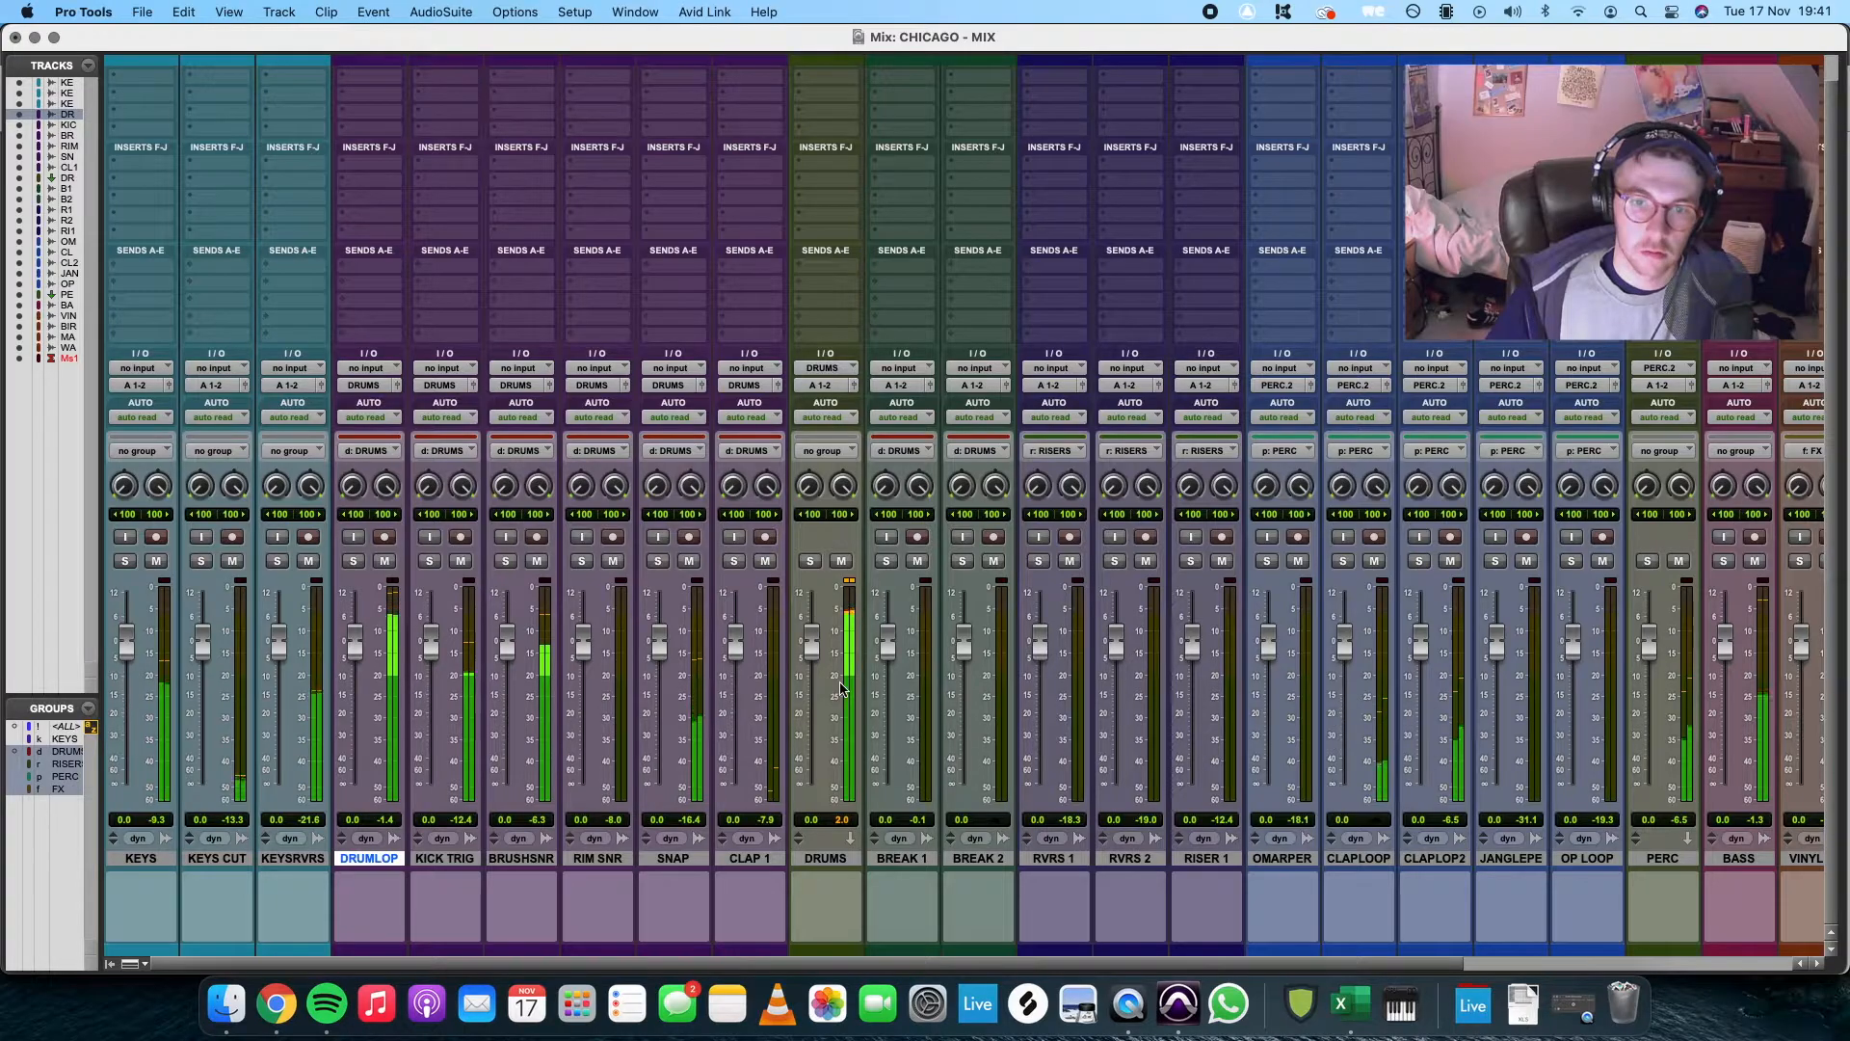
Lower the DRUMS aux to -4.3 dB and the drum loop to -3.6 dB, and make the DRUMS aux solo safe
left_click_drag(815, 655, 812, 666)
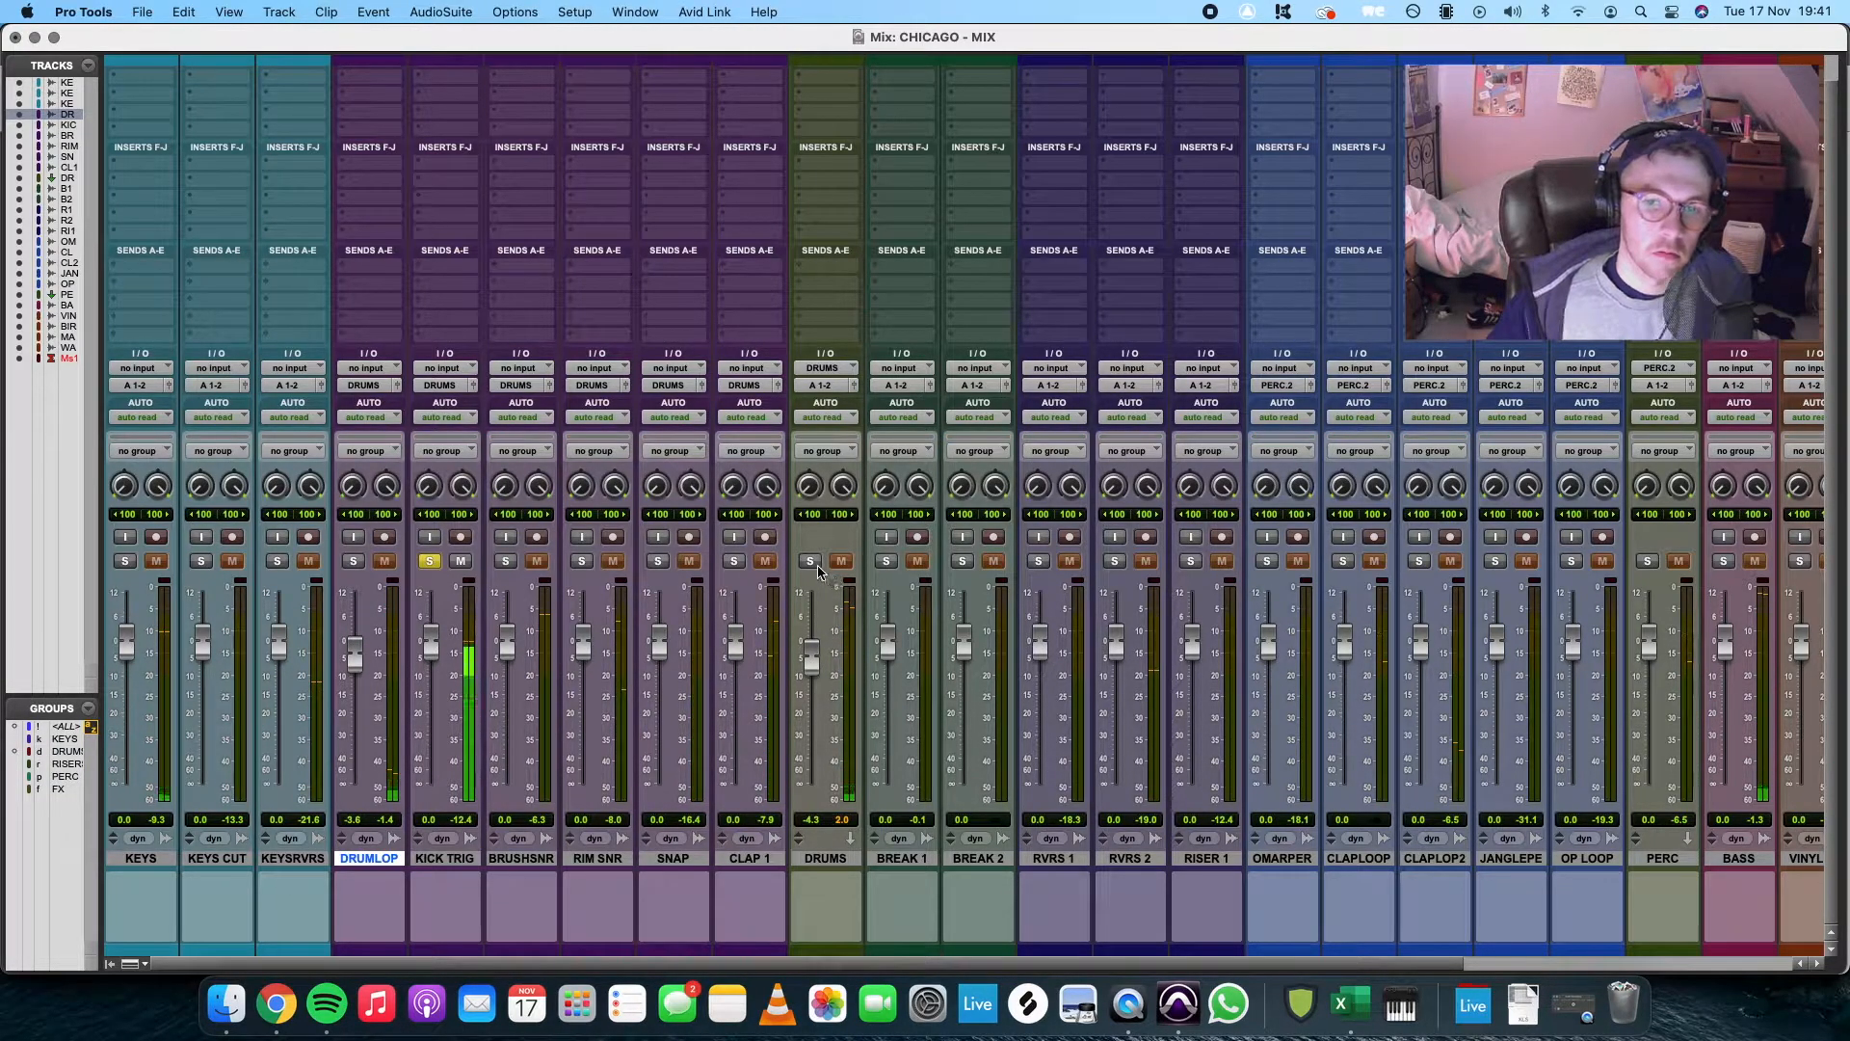
left_click(816, 565, "super")
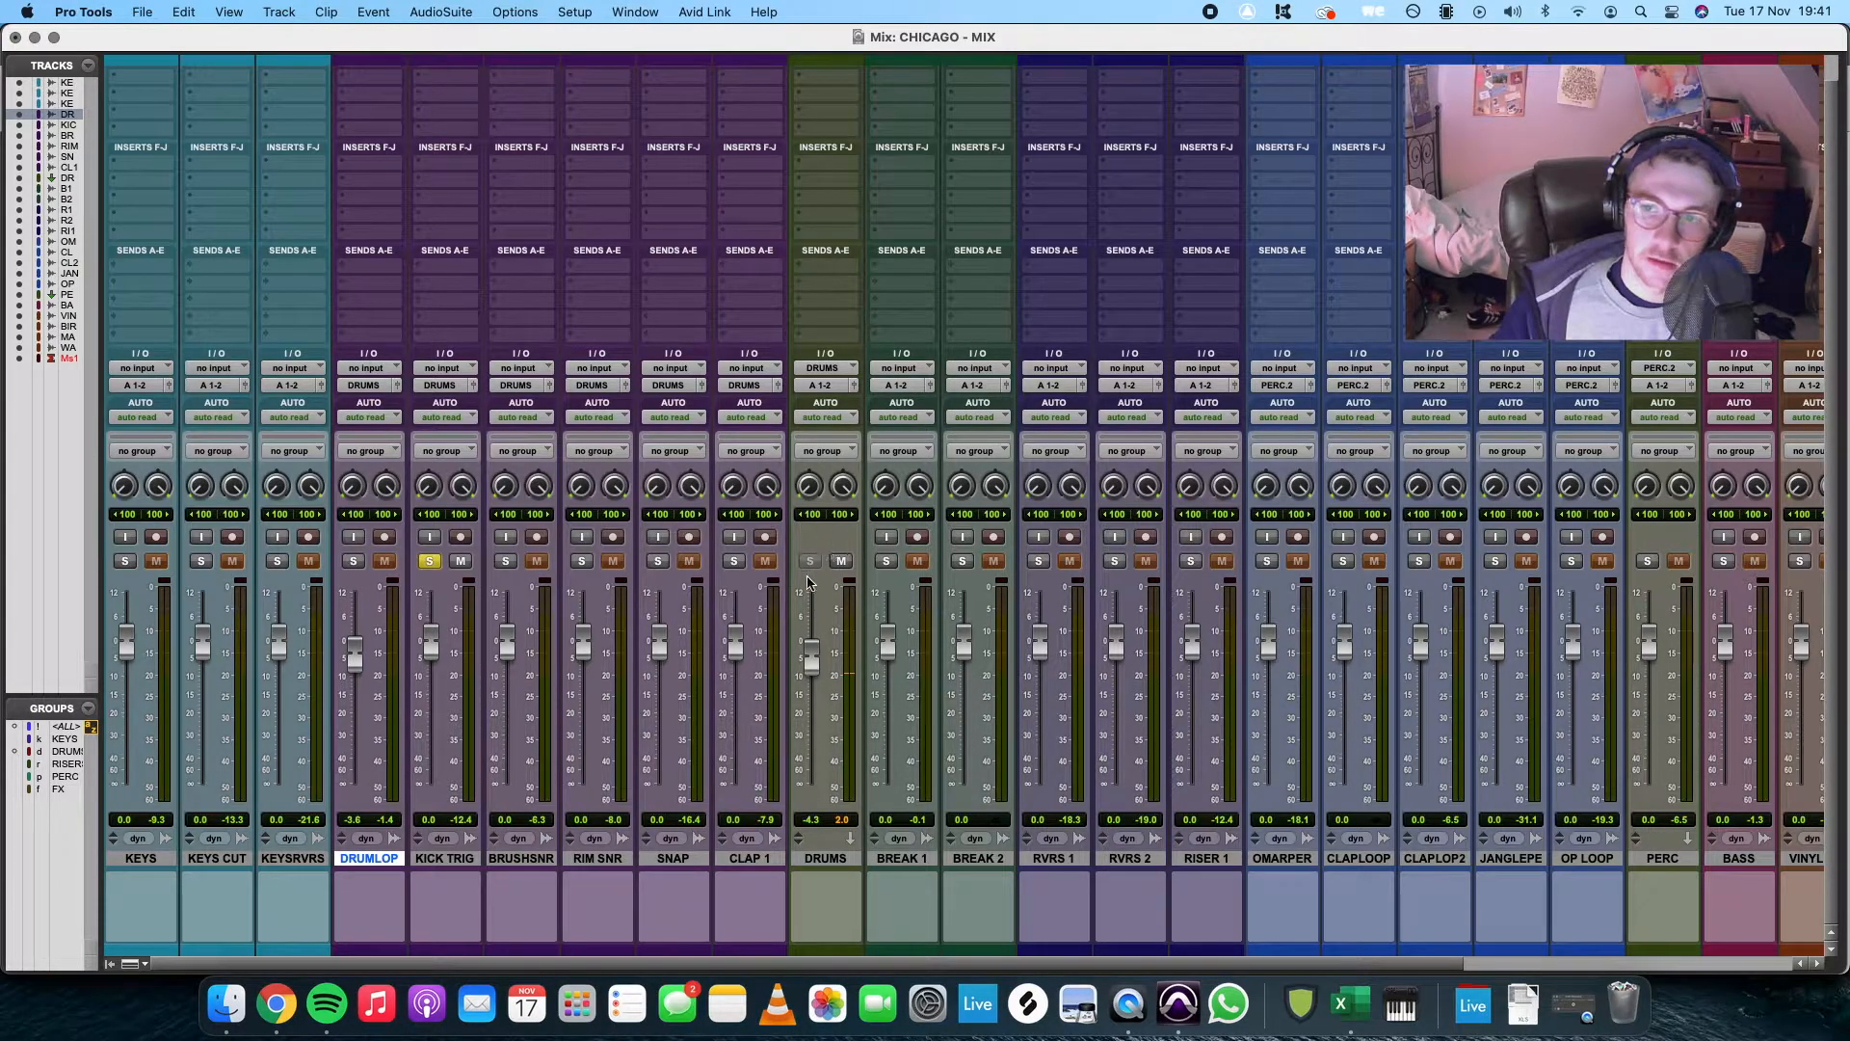
Rough-balance the drum tracks, with RIM SNR at -4.4, SNAP at +2.3, CLAP 1 at -6.3 and both breaks at -3.0 dB
scroll(1249, 652, "right", 5)
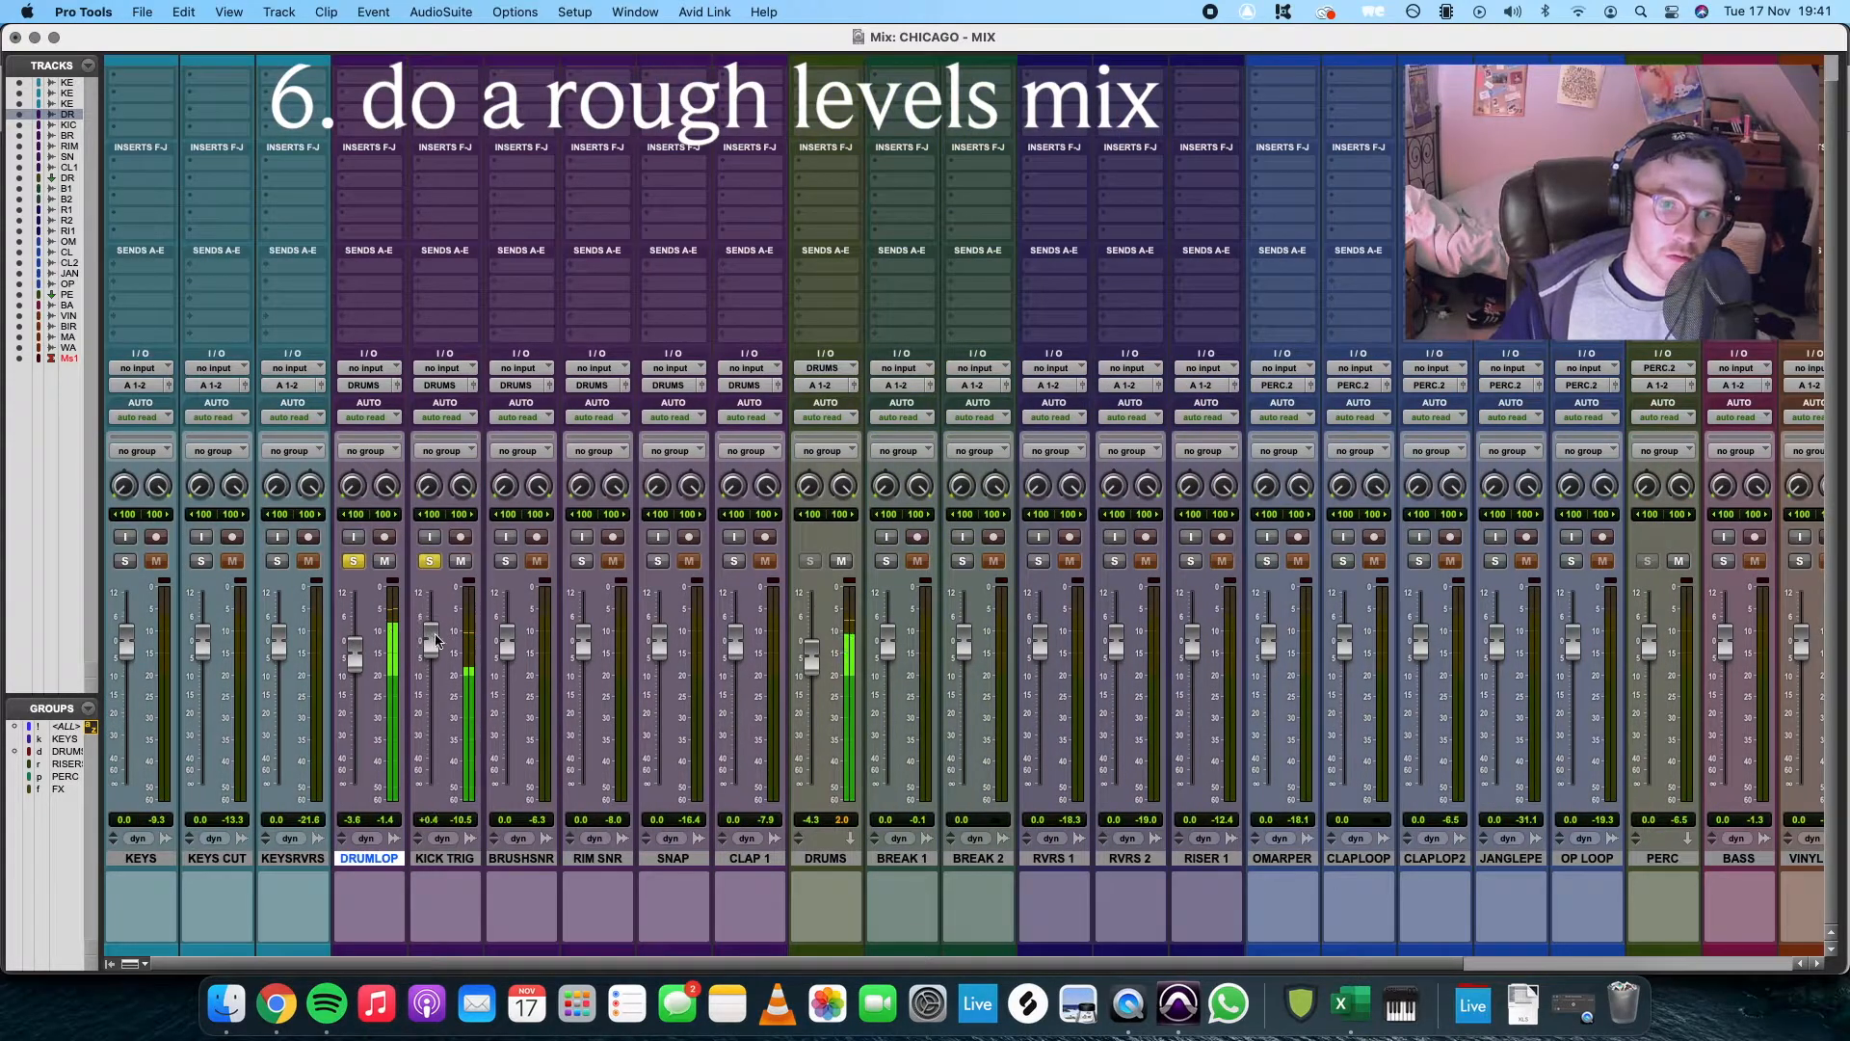
key("super+equal")
key("super+equal")
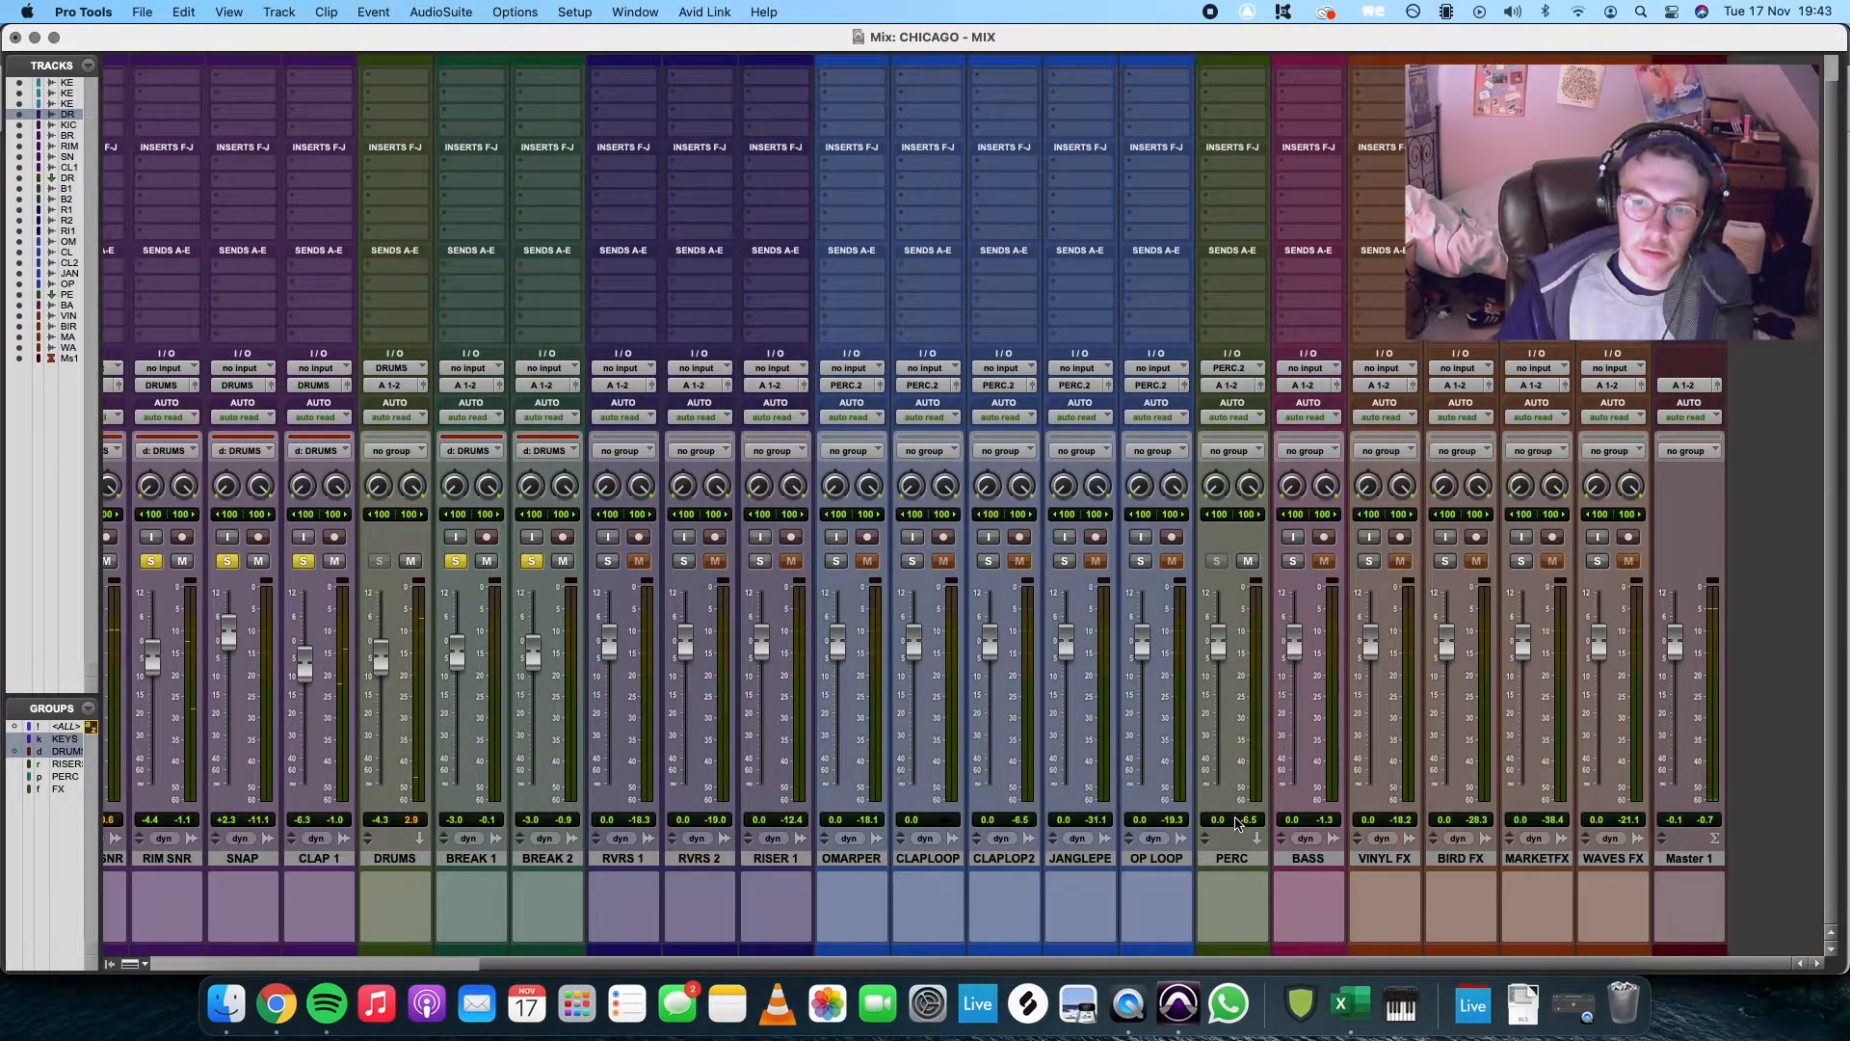
Move the BASS track between KEYS RVRS and DRUM LOOP, and set rough bass and percussion levels with BASS at -5.4 dB
left_click_drag(1307, 857, 345, 824)
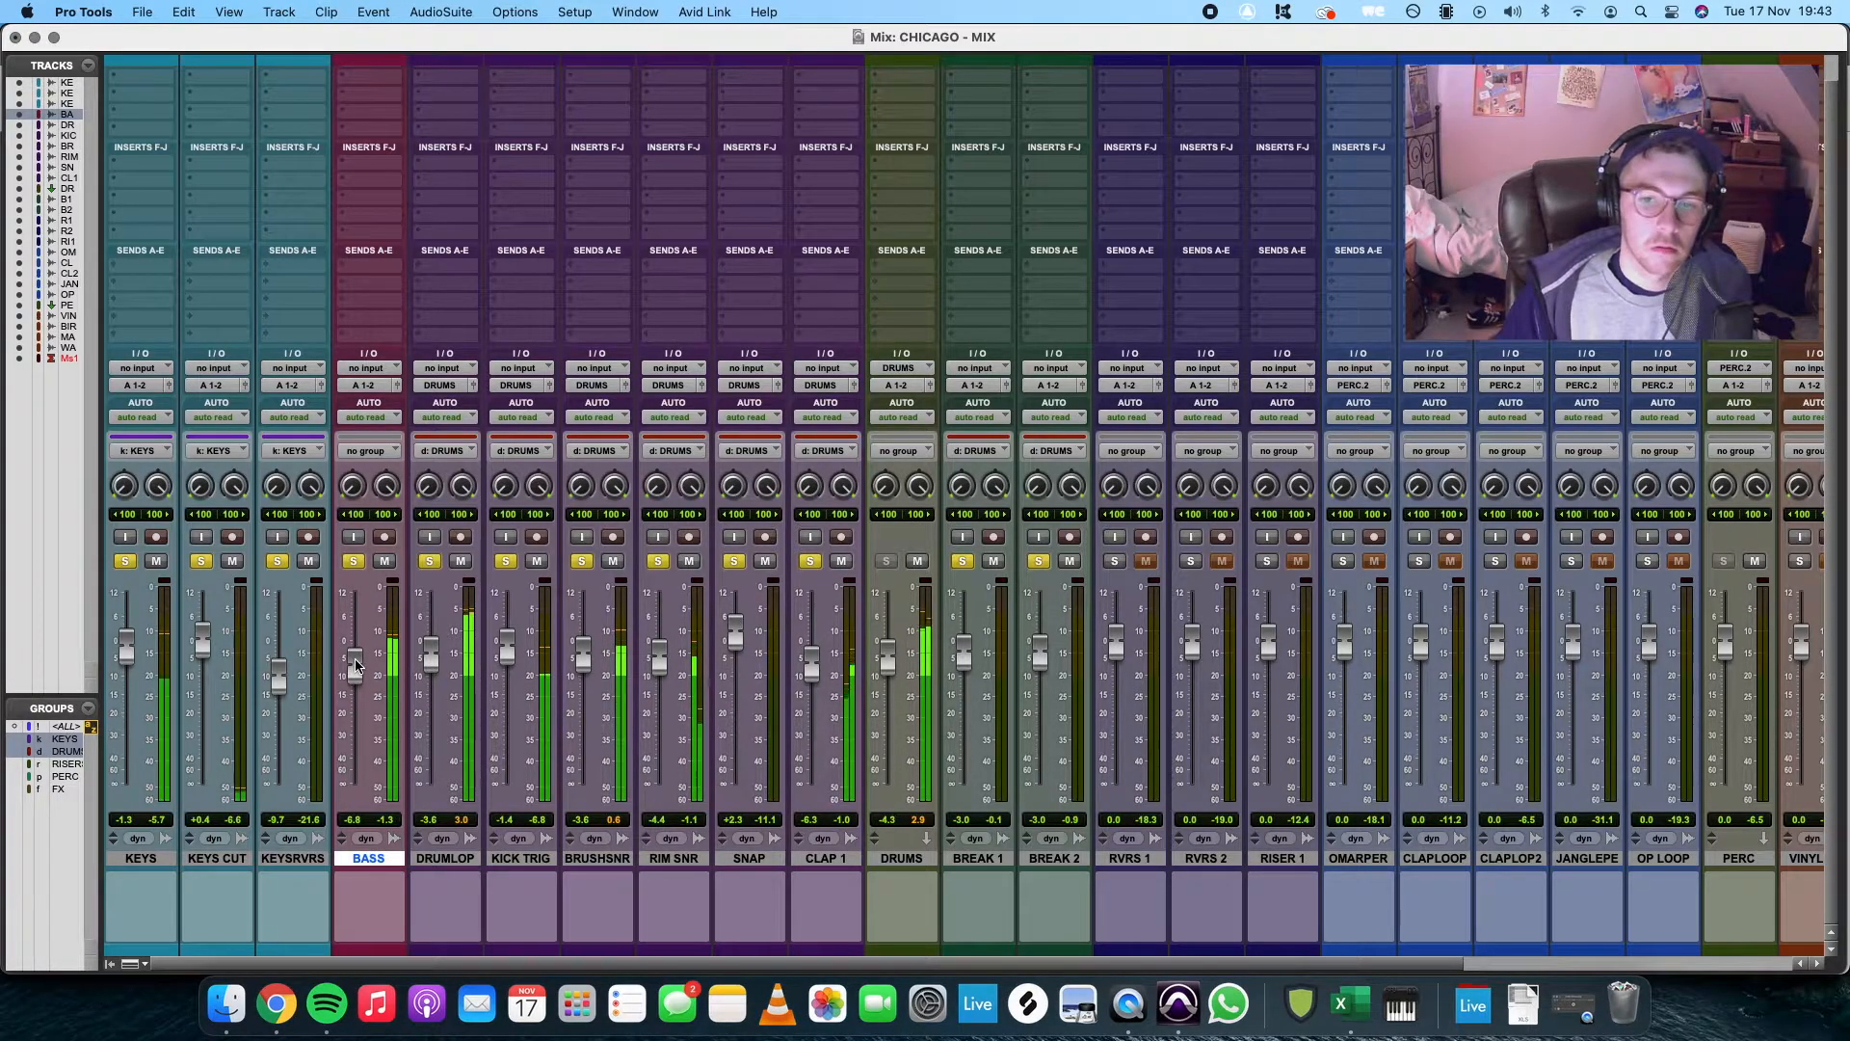
scroll(355, 665, "right", 2)
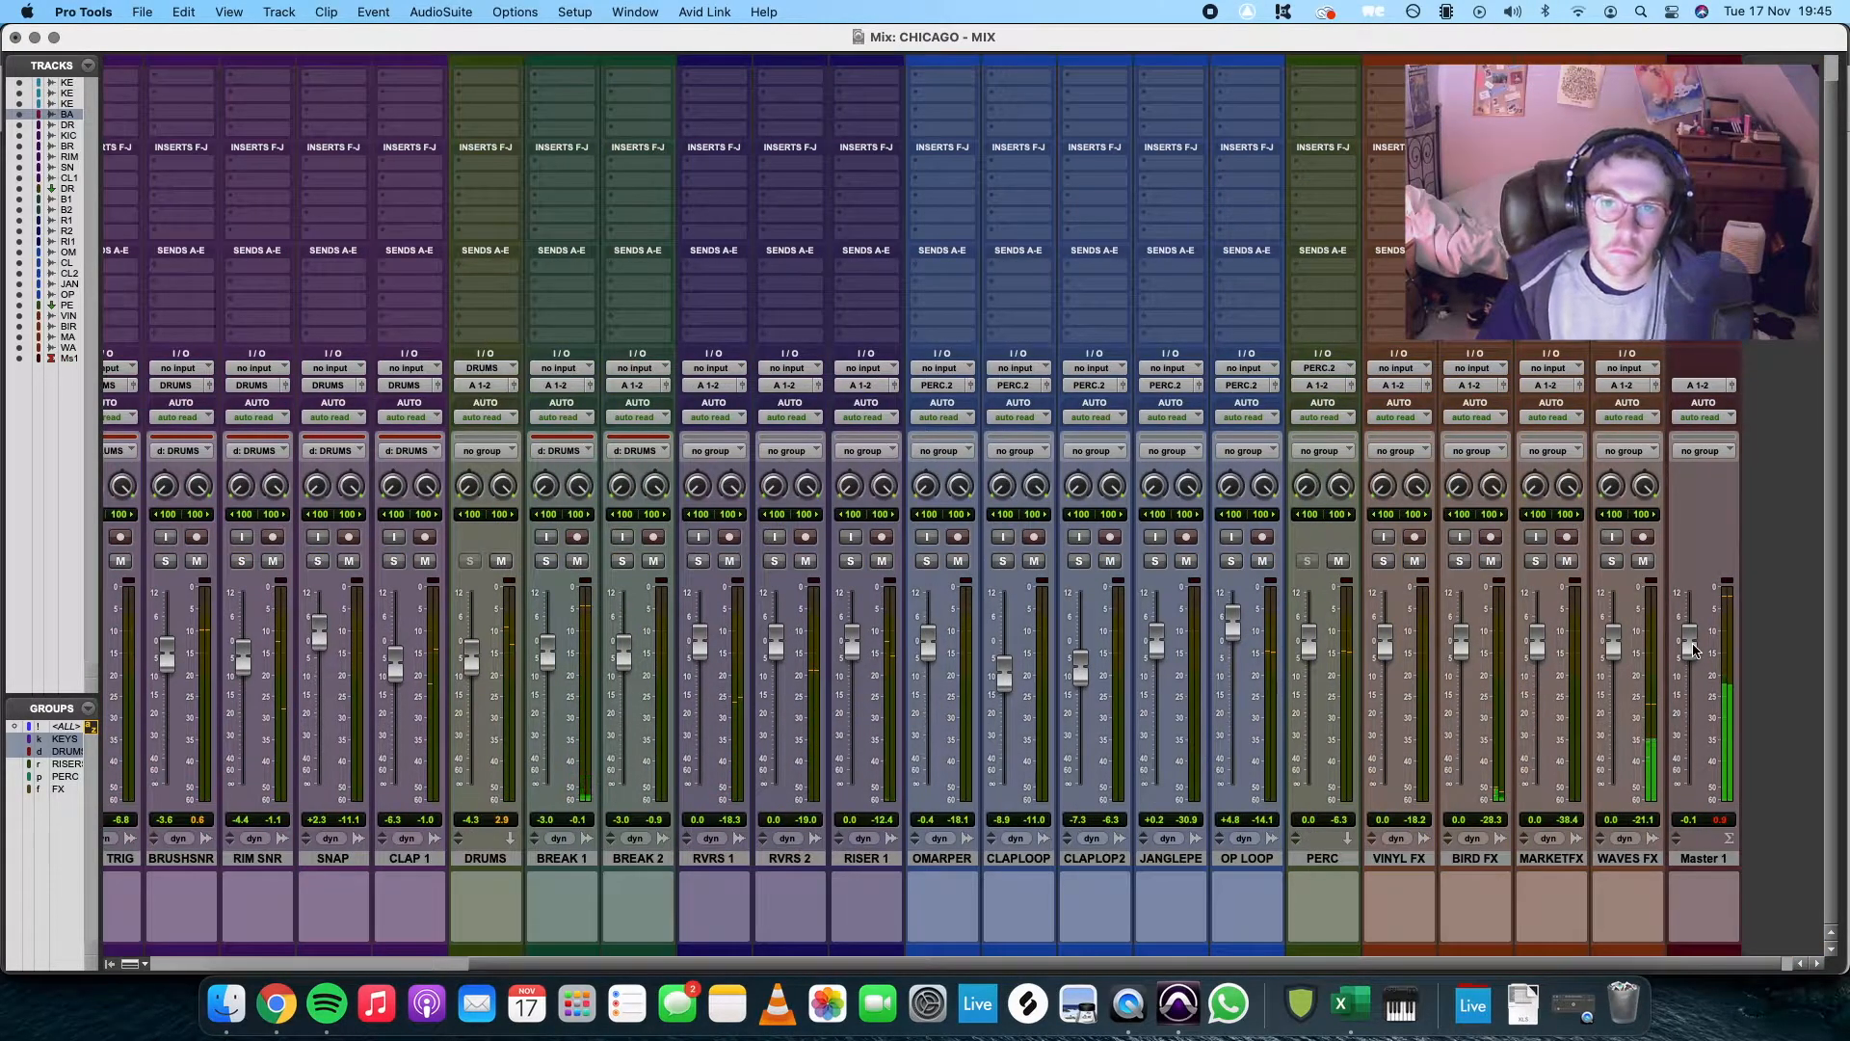
Play the song from 28|4|480, just before the V2 marker, and return to the Mix window
key("super+equal")
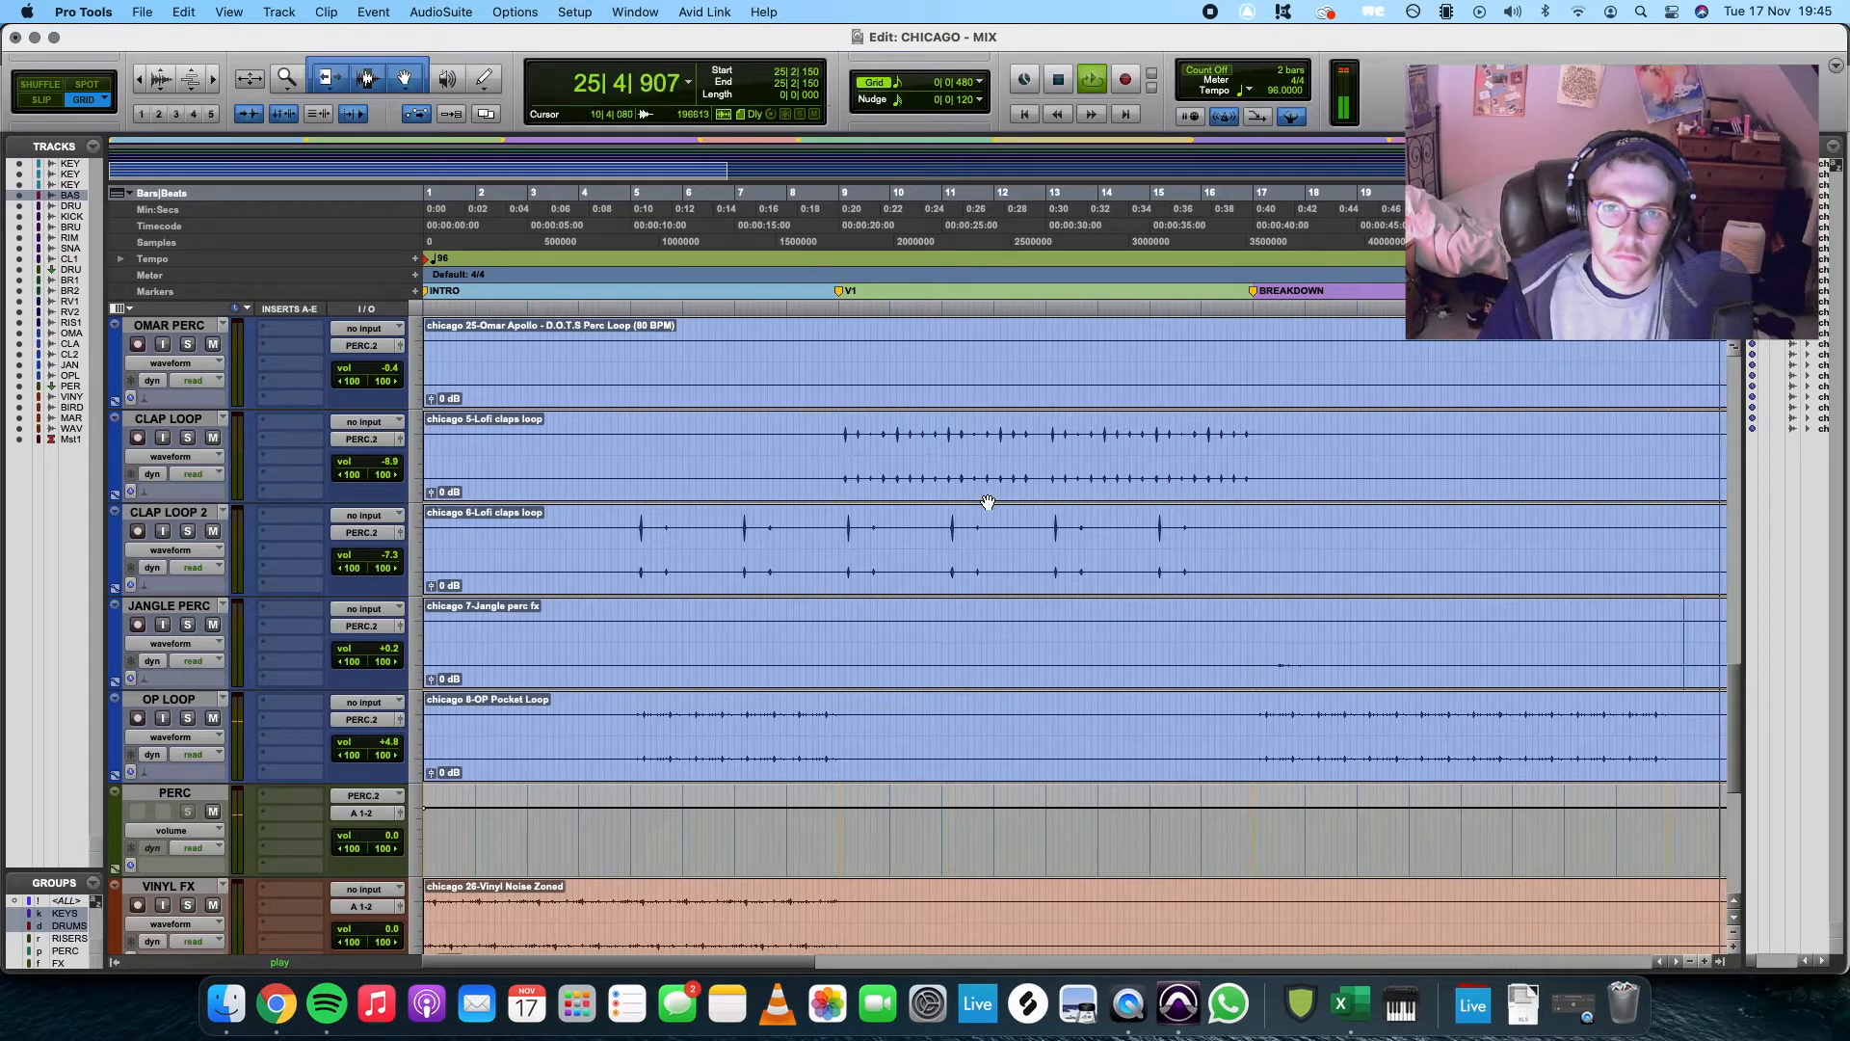
scroll(986, 499, "down", 5)
scroll(989, 501, "up", 5)
scroll(1159, 603, "up", 3)
key("space")
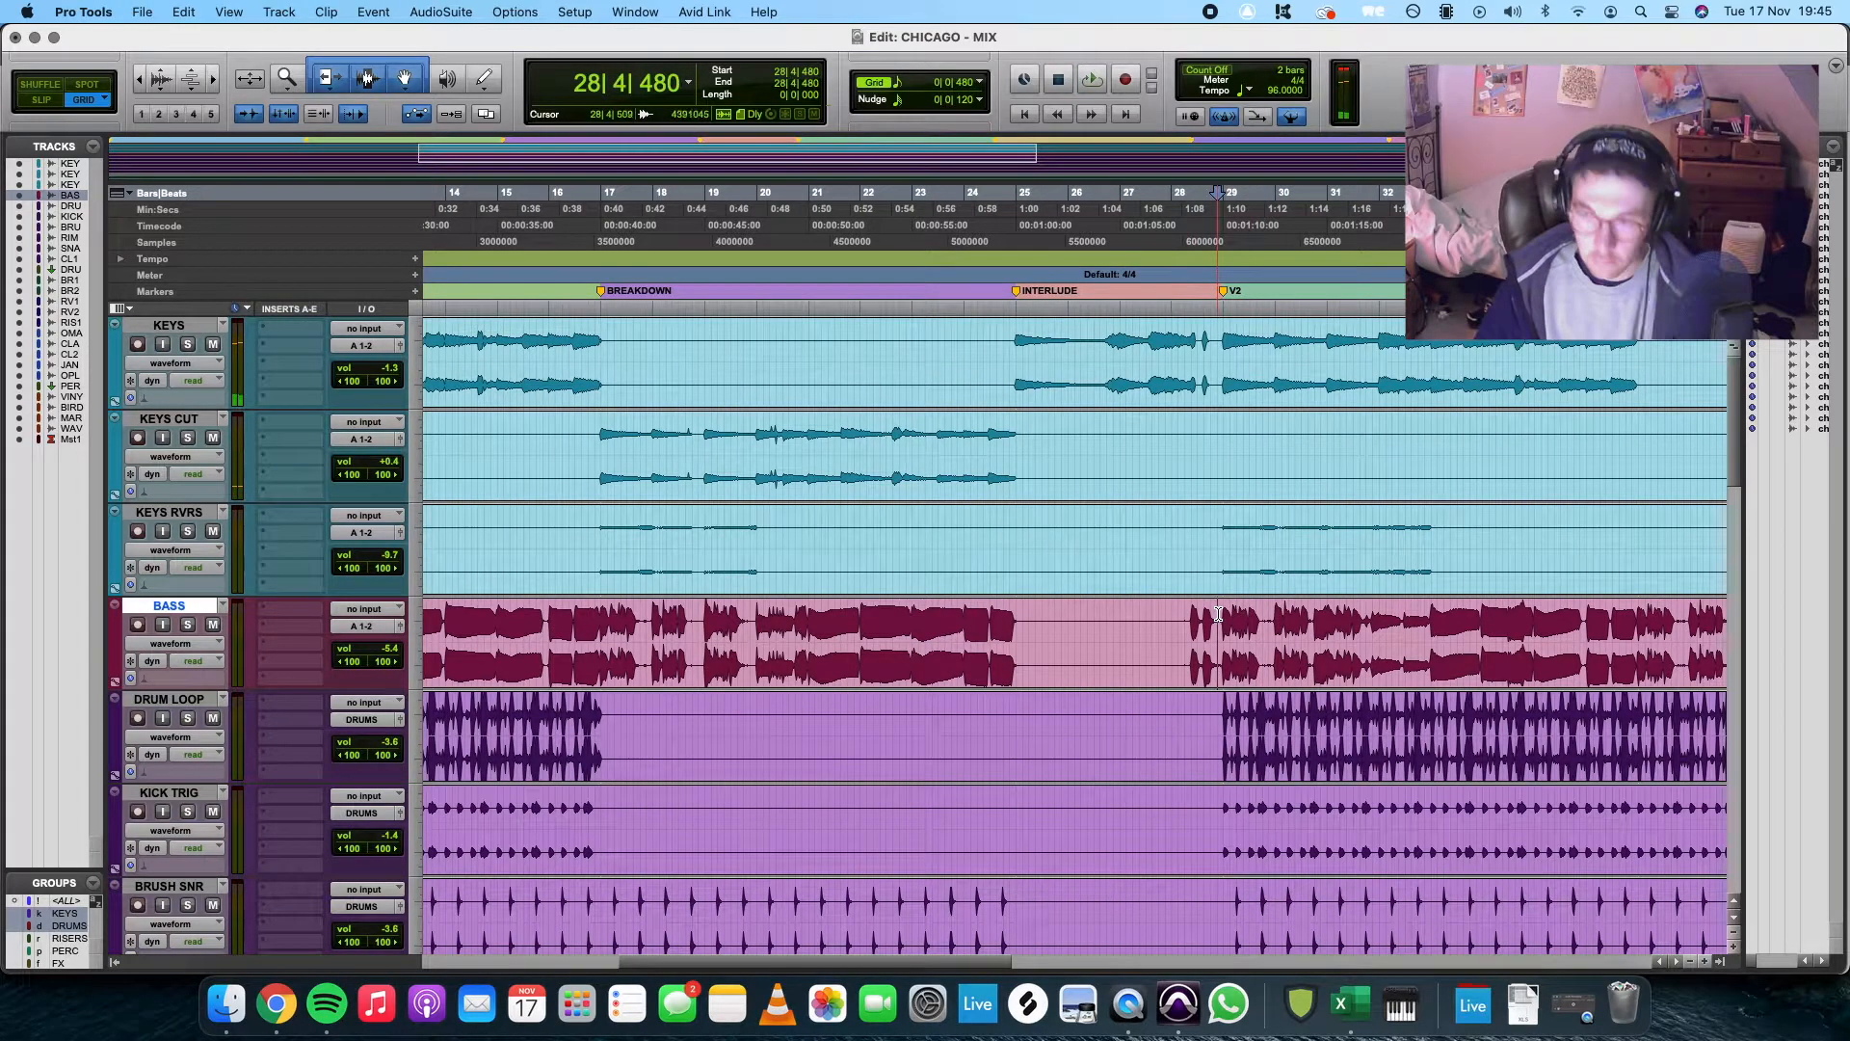
left_click(1218, 613)
key("space")
key("super+equal")
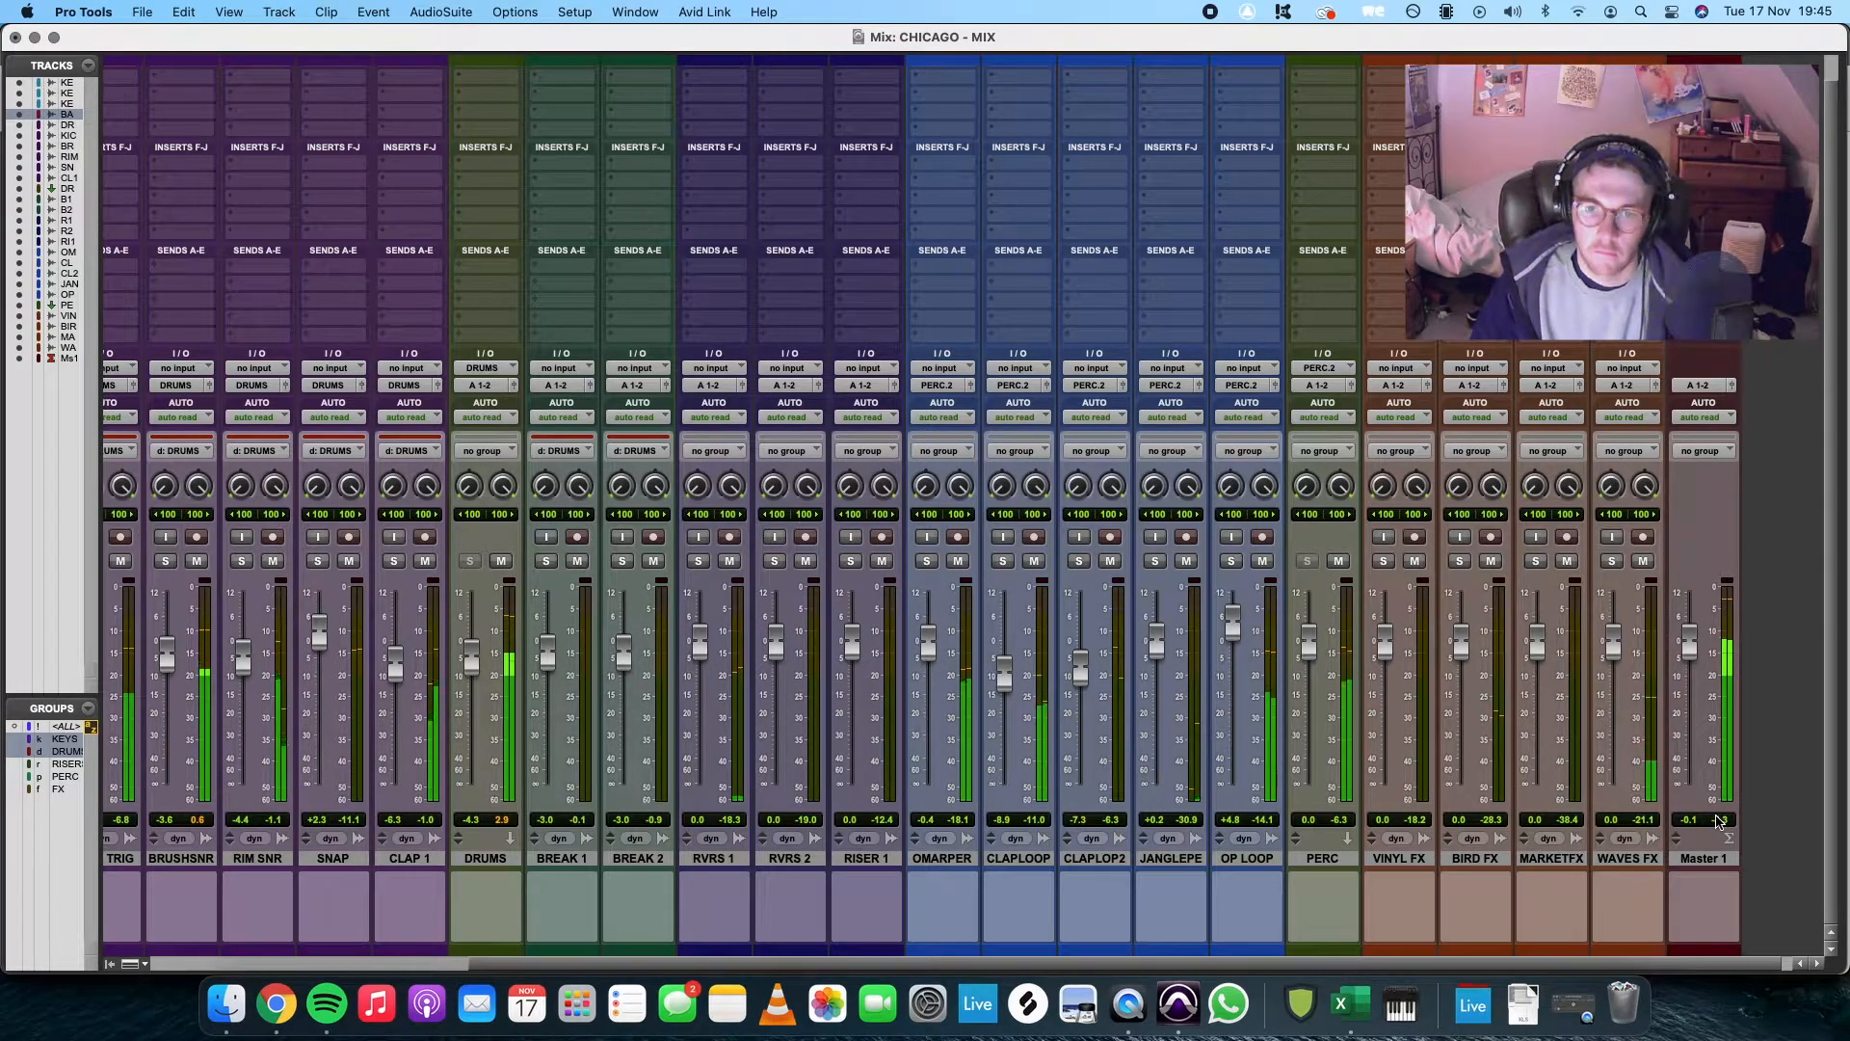
Set OMAR PERC to -0.1, VINYL FX to -5.4, BIRD FX to -3.6, MARKET FX to -4.9 and WAVES FX to +0.4 dB, and save the session
left_click_drag(928, 650, 928, 645)
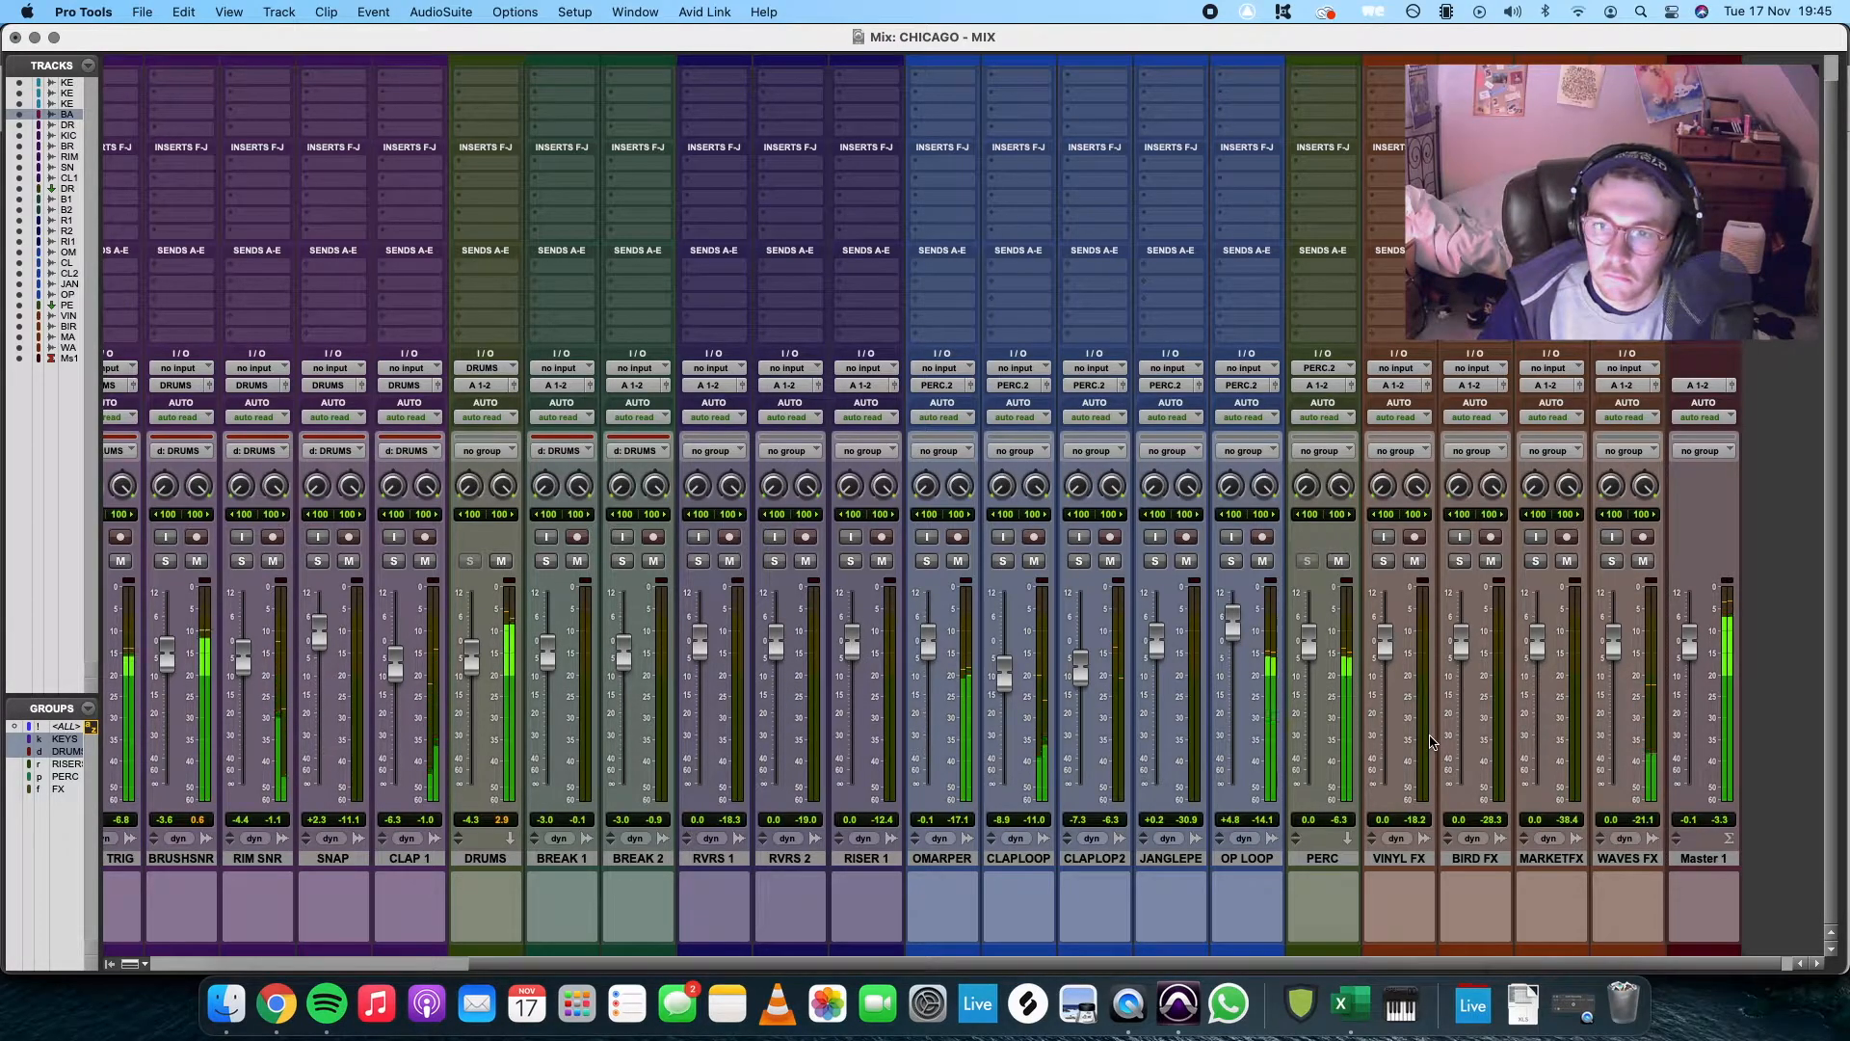
left_click_drag(1614, 646, 1459, 655)
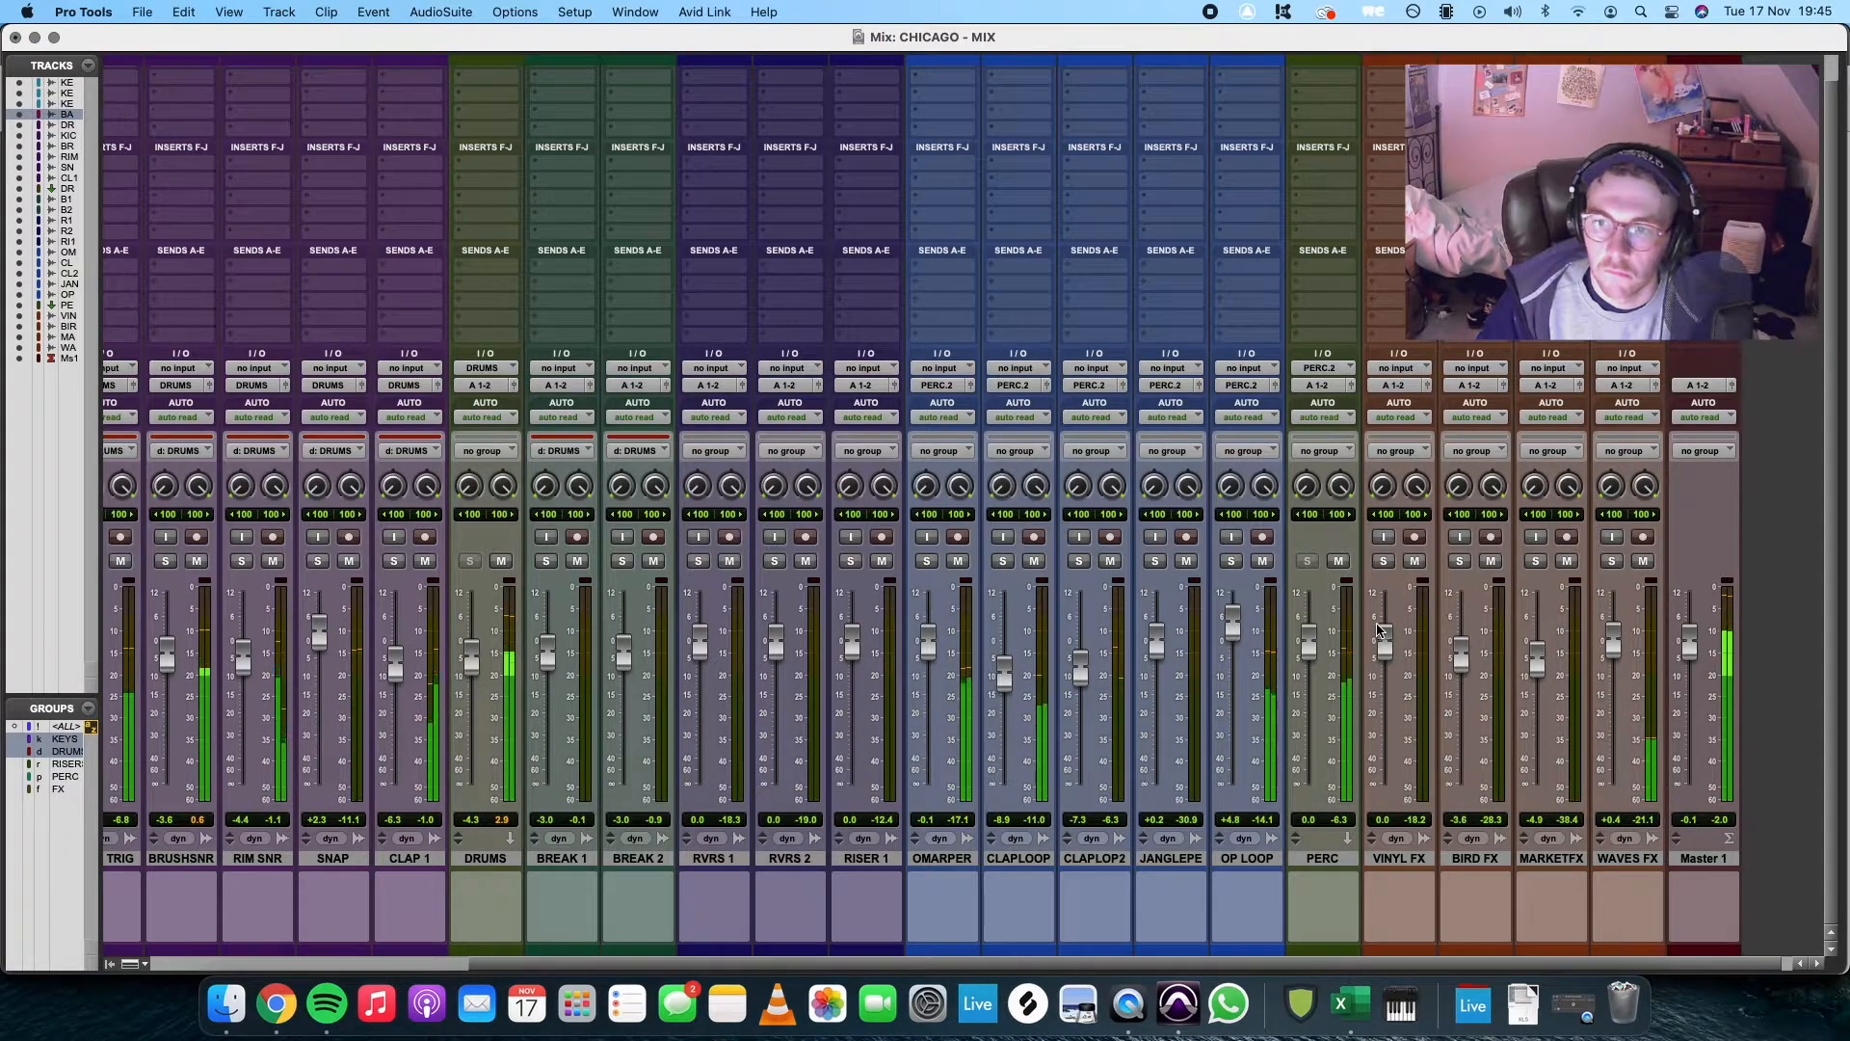
scroll(1484, 703, "left", 5)
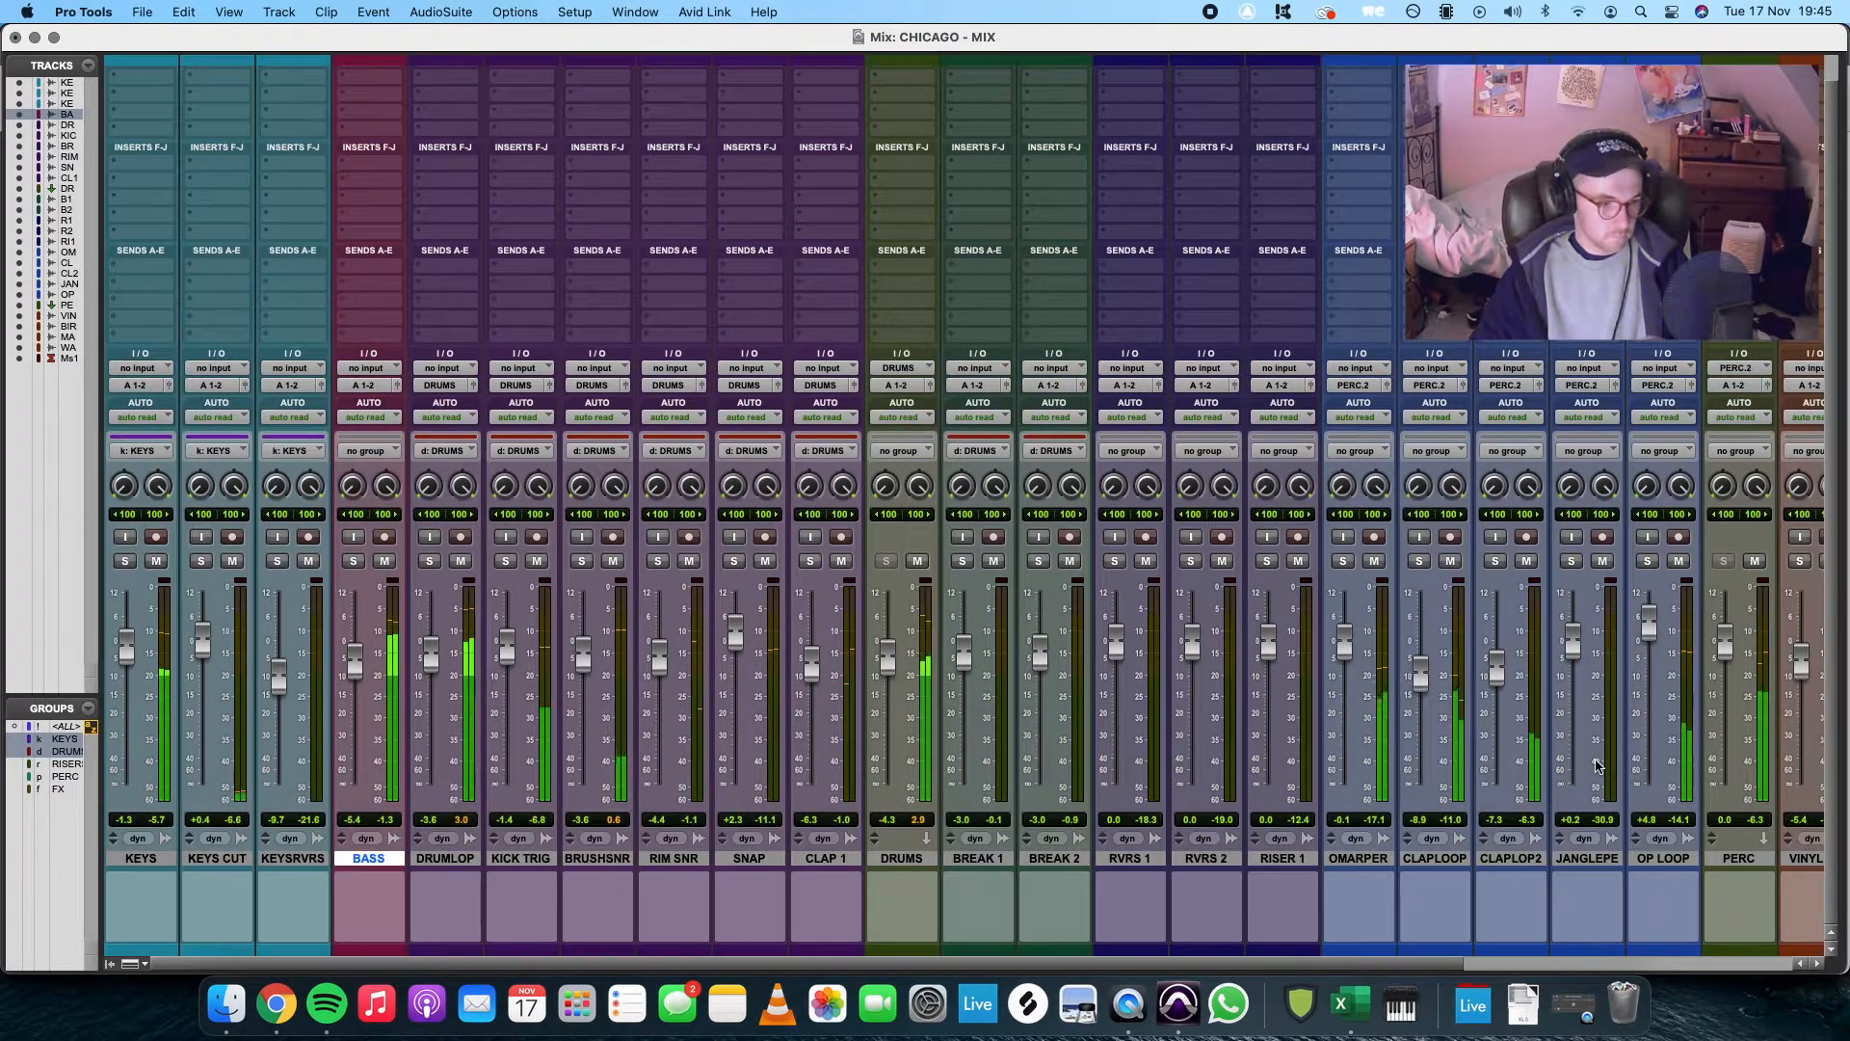
key("super+s")
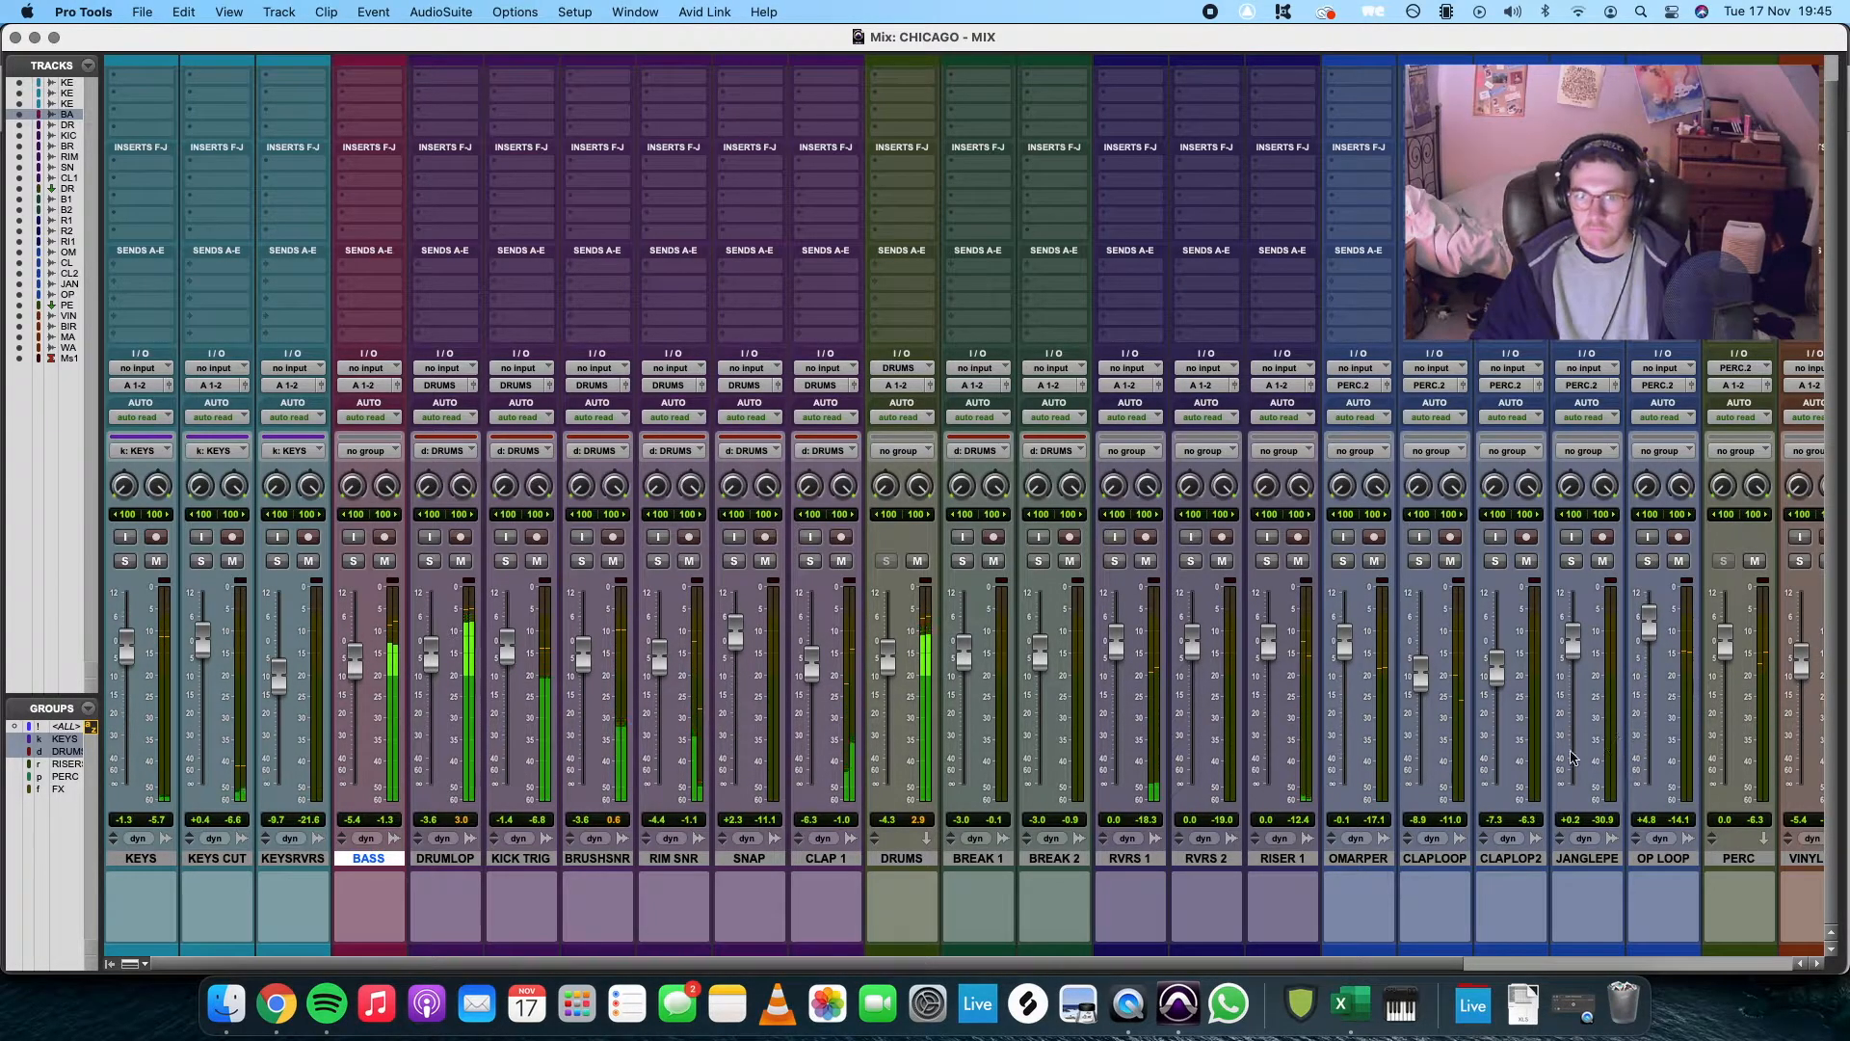
Check the levels across all mixer channels through to Master 1 during playback
scroll(1416, 682, "right", 5)
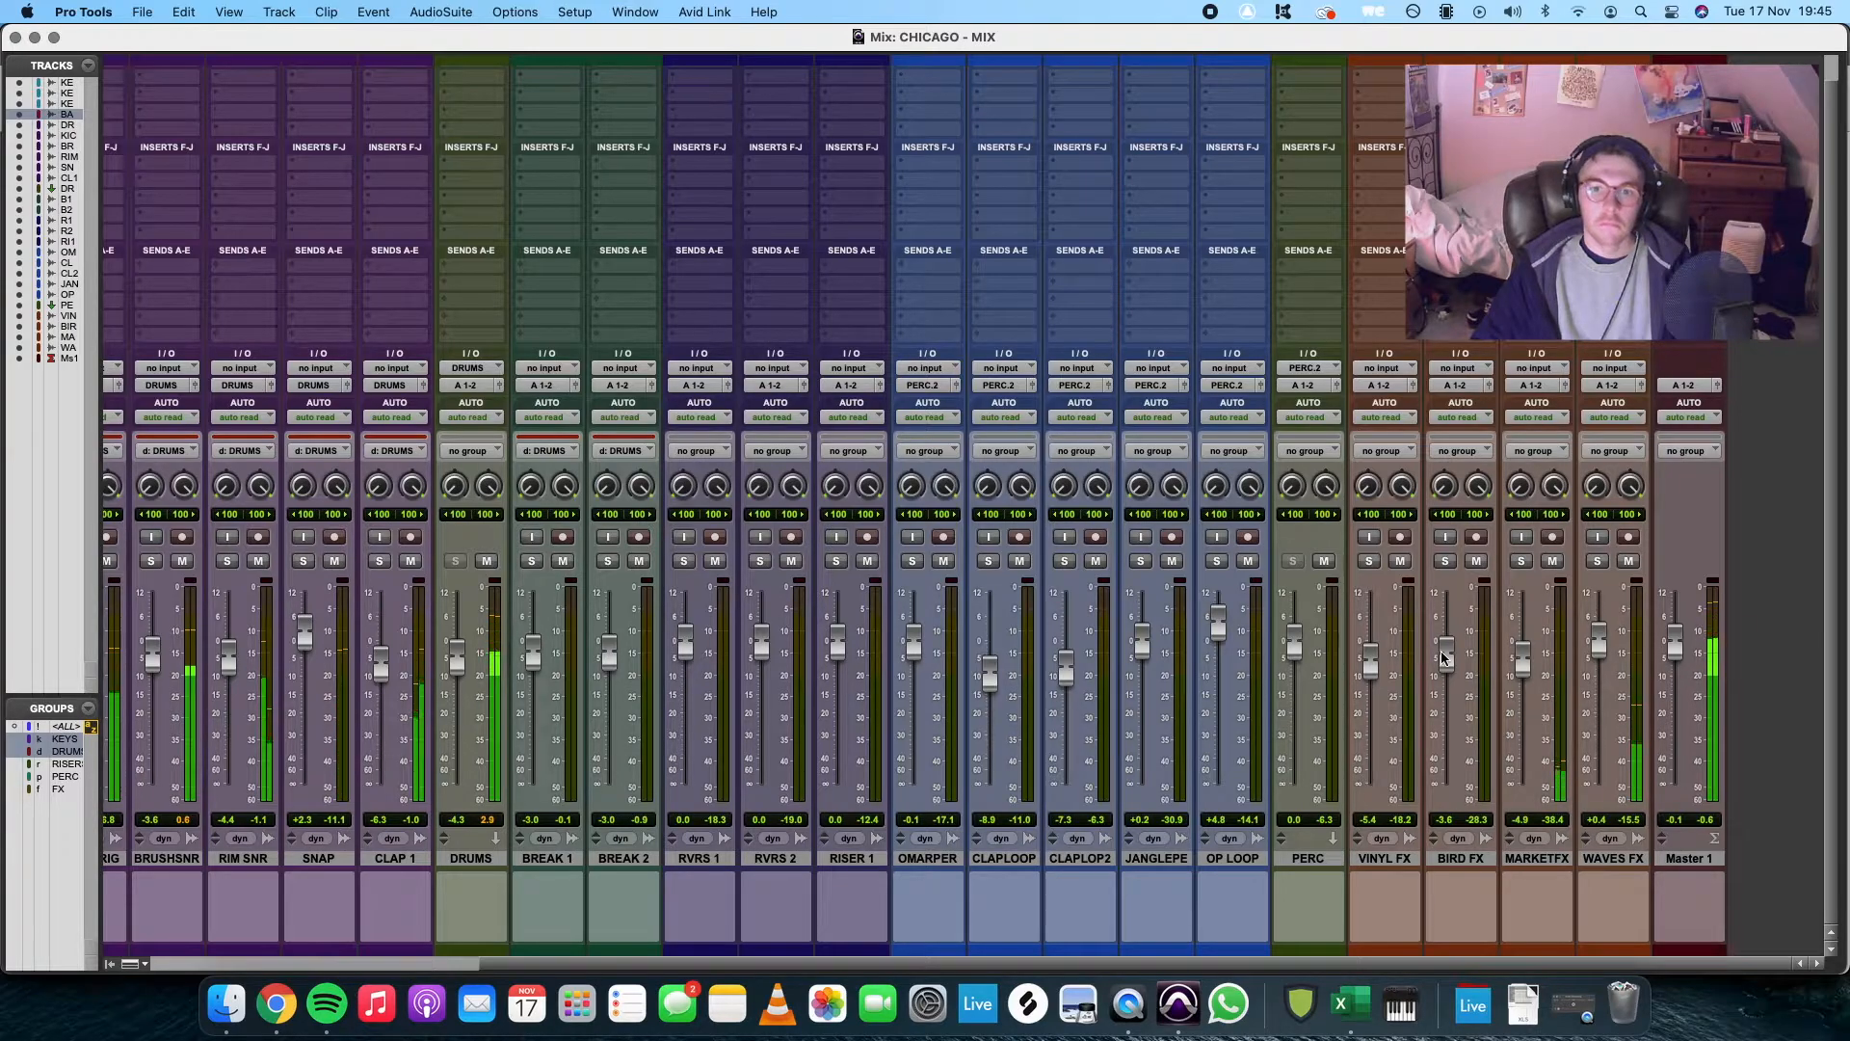
scroll(1169, 595, "left", 5)
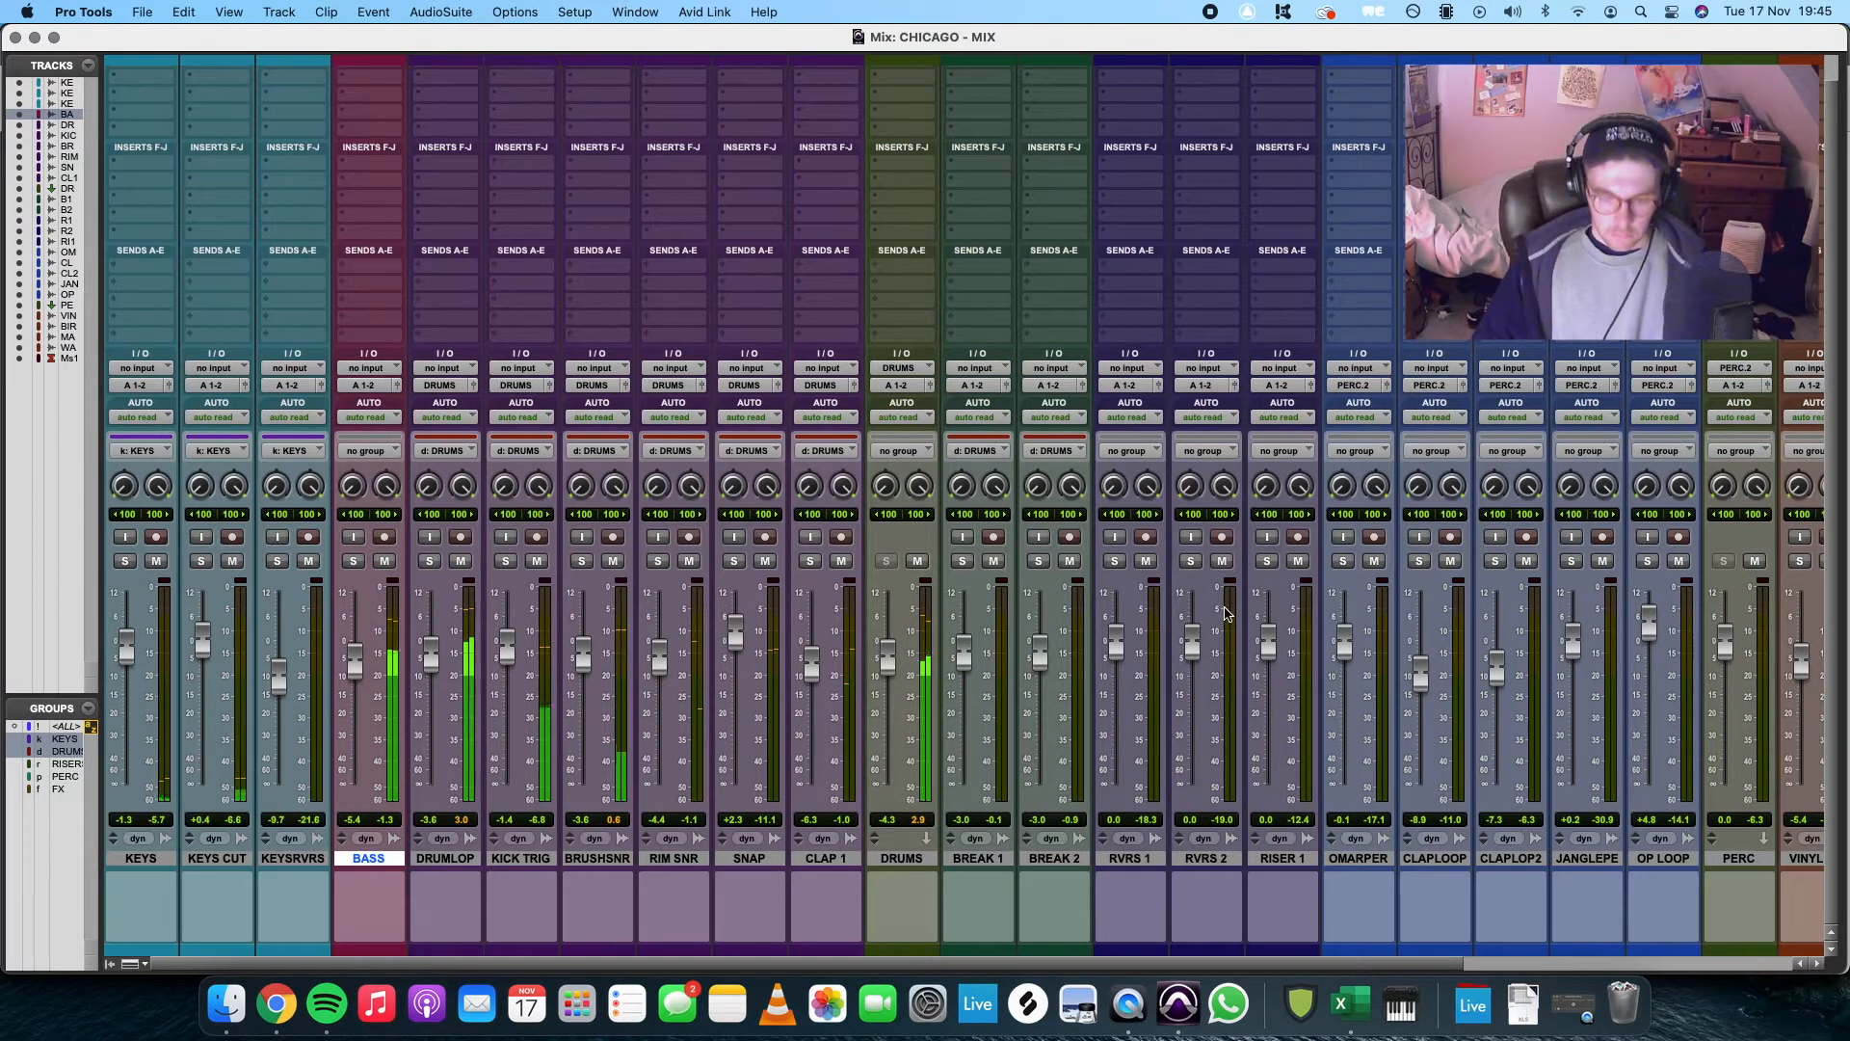